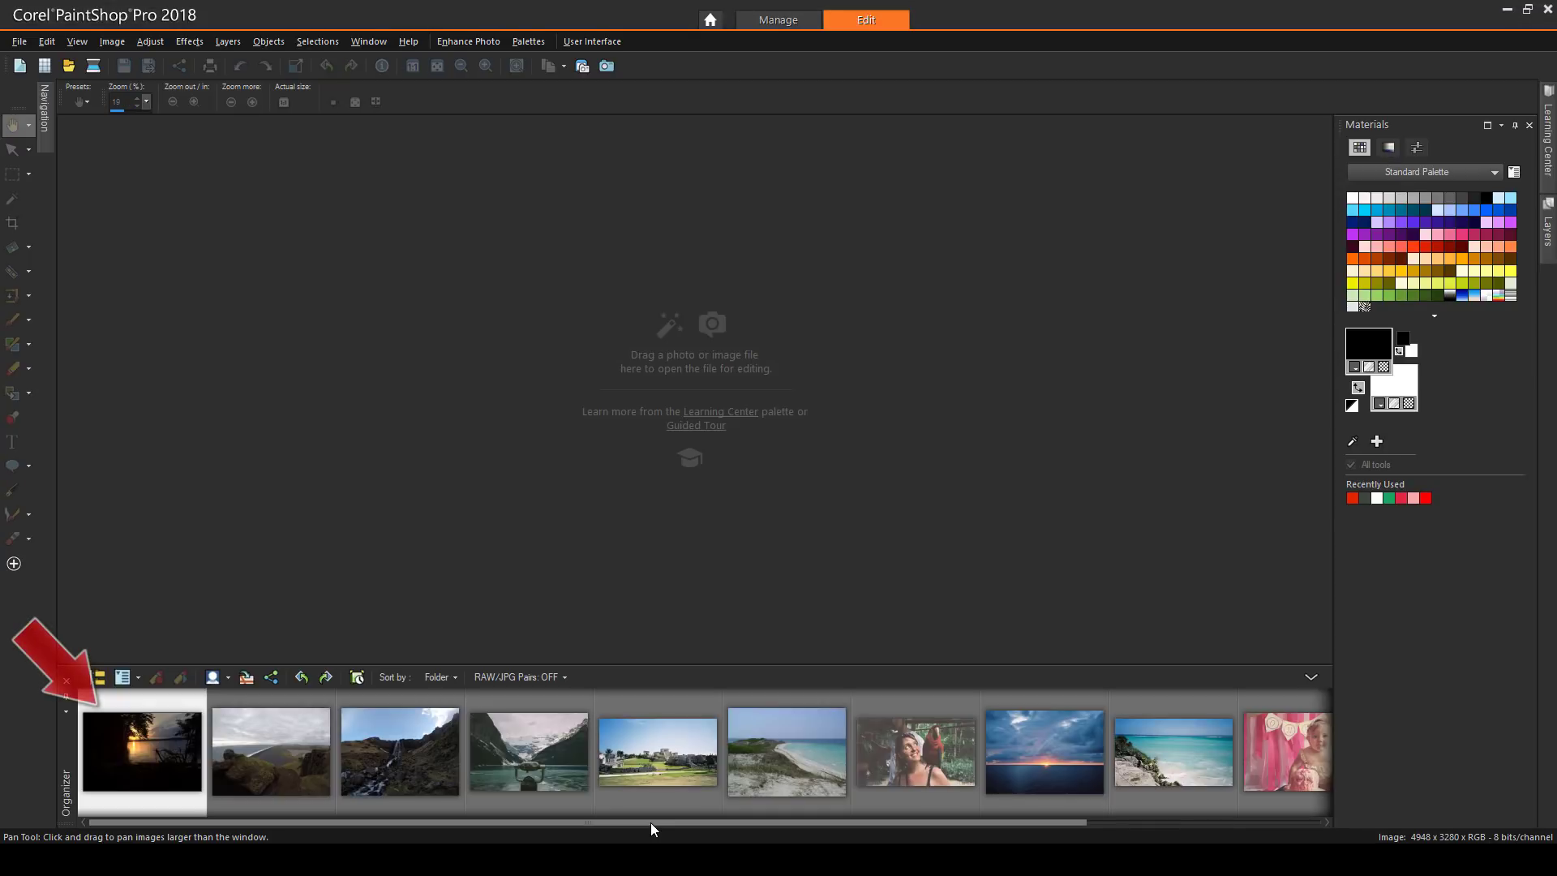
# Open the lakeside sunset photo 2015-07-18-algonquin-park in the Edit workspace from the Organizer.
pyautogui.moveTo(651, 822); pyautogui.dragTo(537, 838)
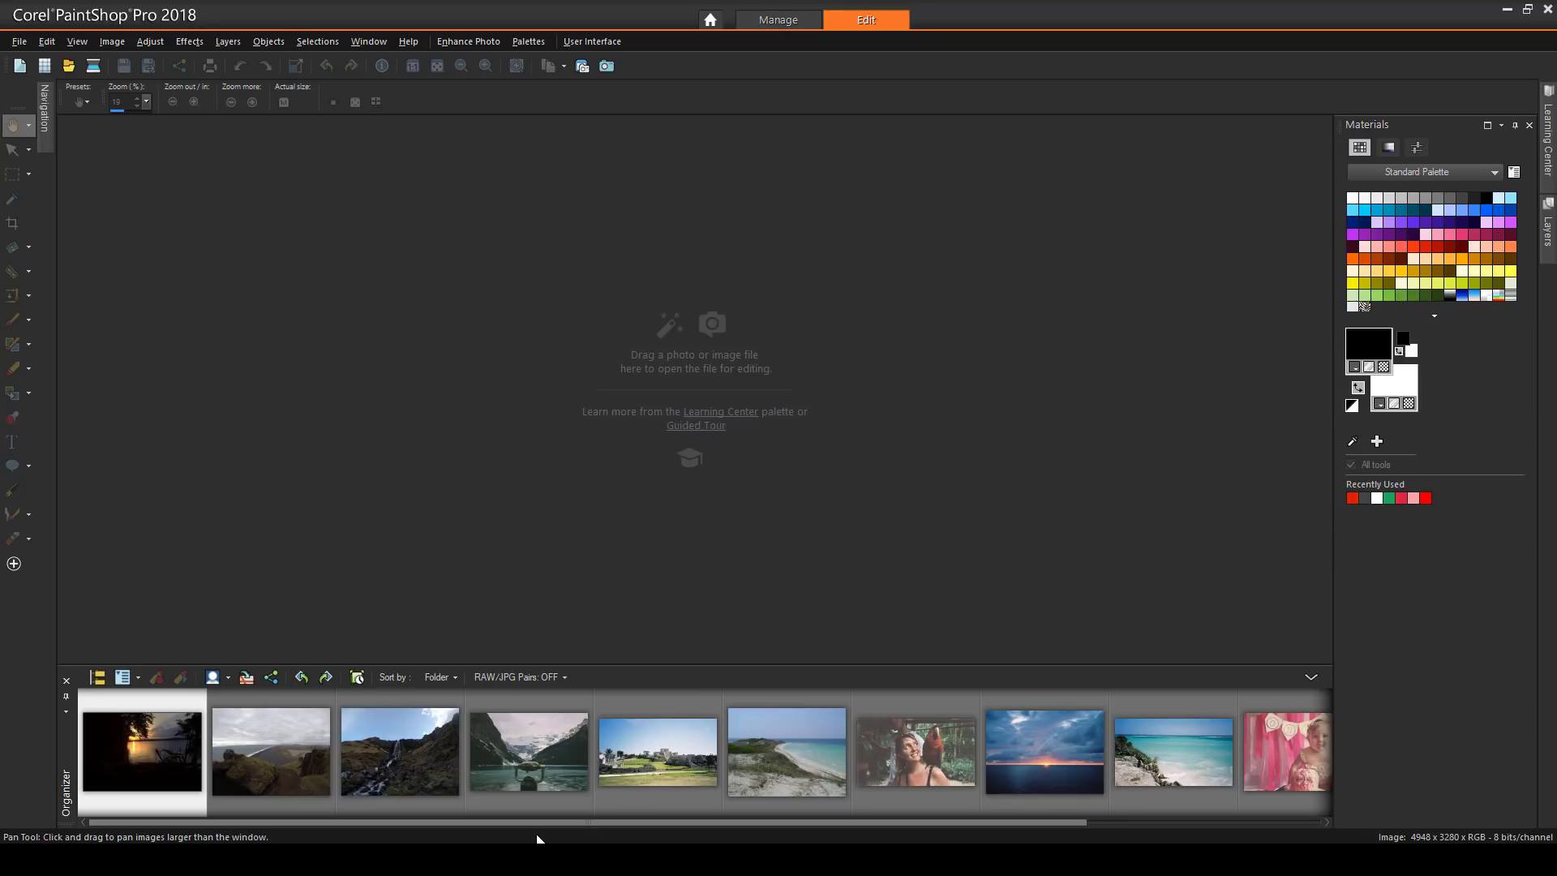
pyautogui.moveTo(140, 746); pyautogui.dragTo(233, 679)
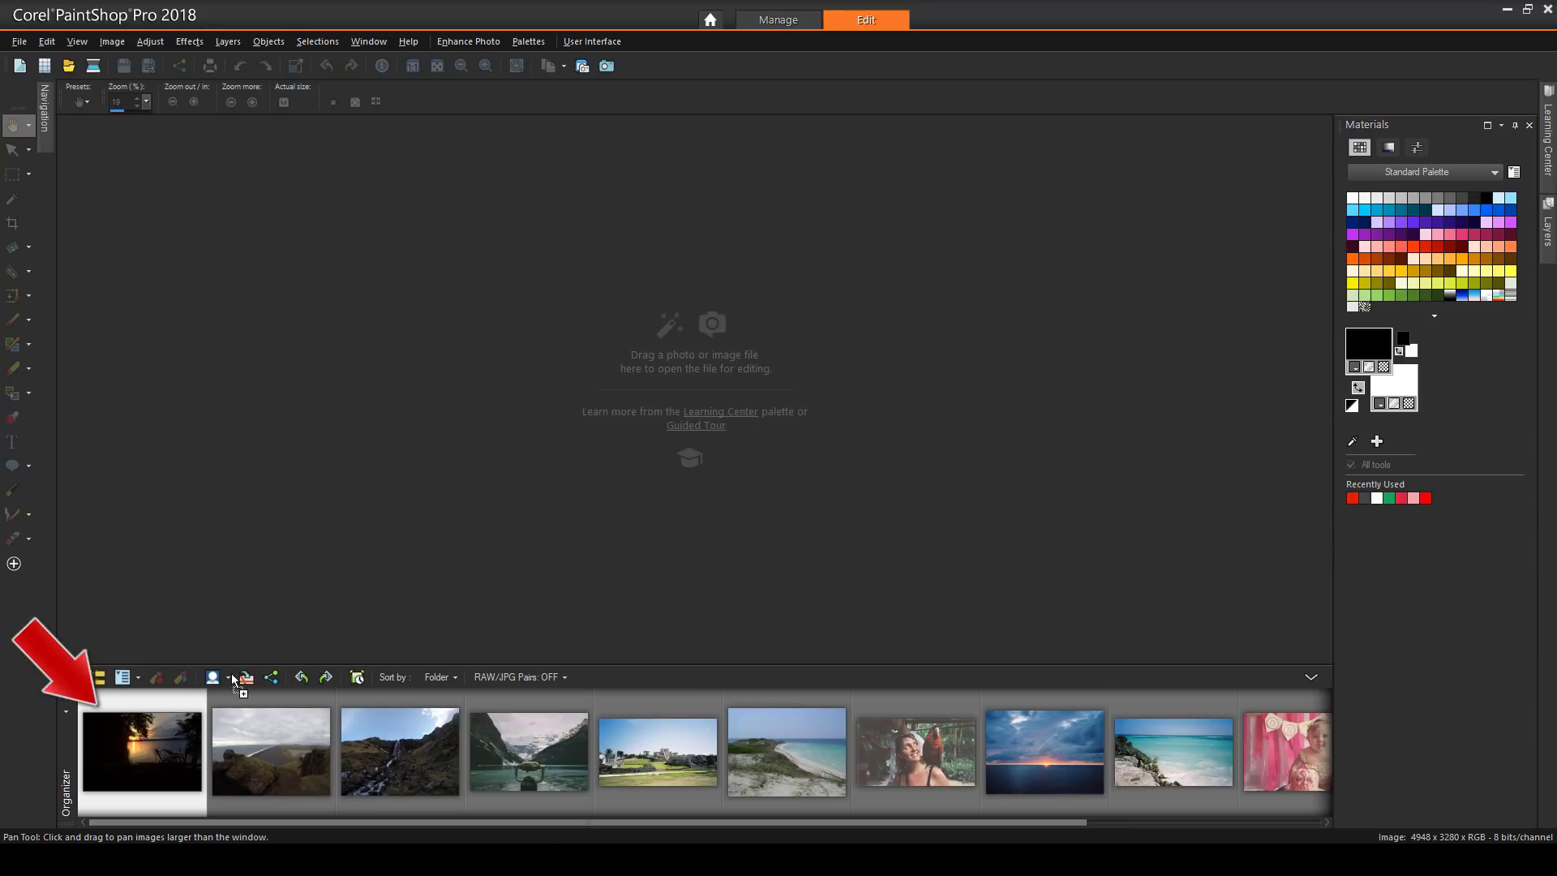
pyautogui.moveTo(394, 507); pyautogui.dragTo(395, 504)
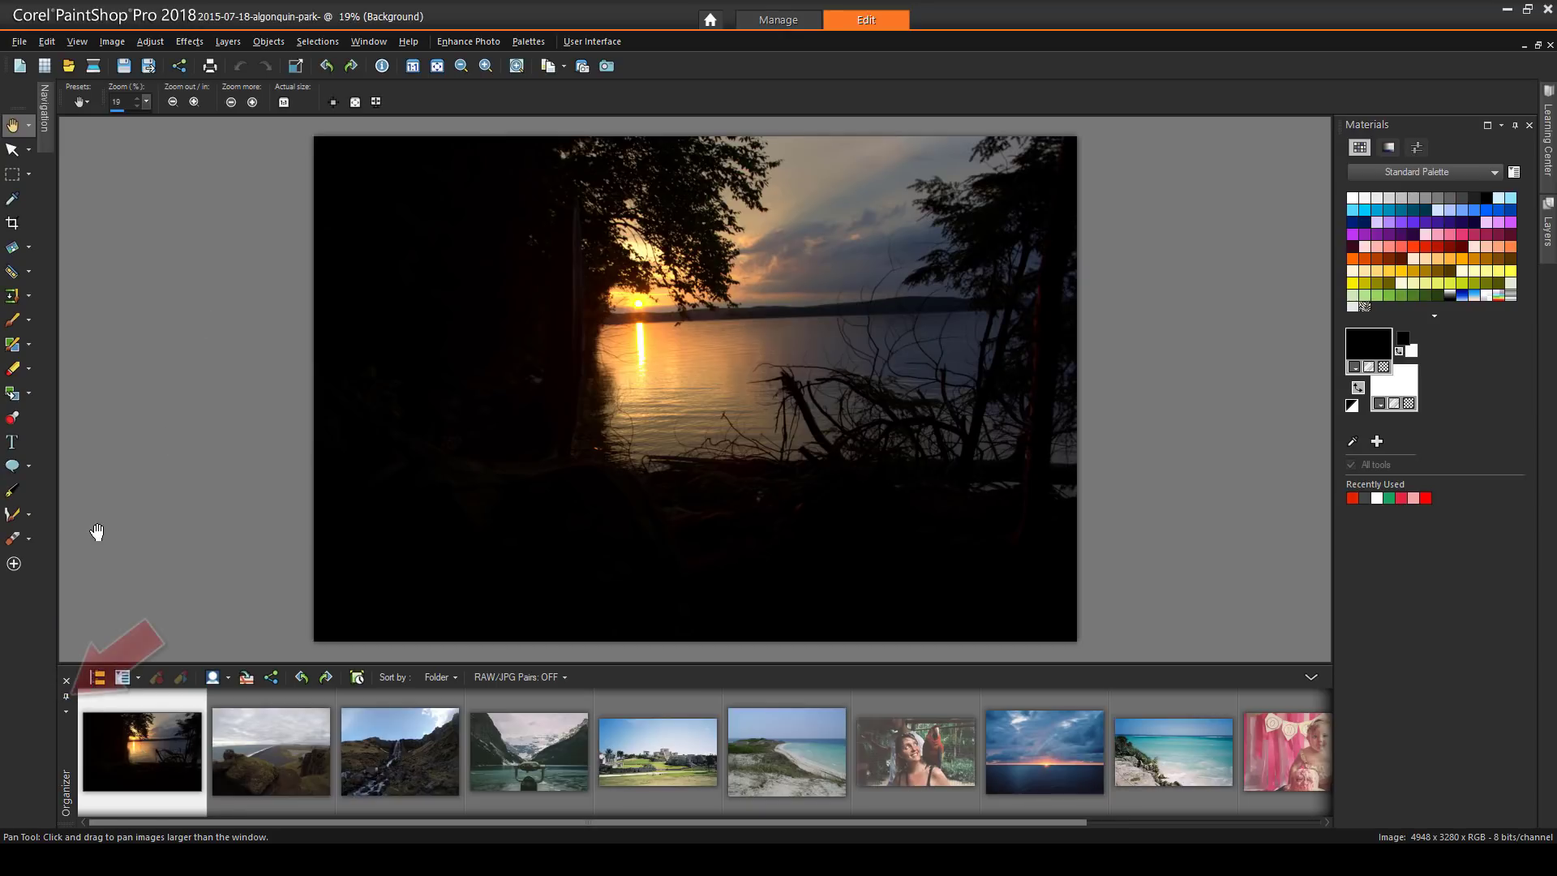
# Collapse the Organizer, preview a higher Brightness in Brightness/Contrast, then cancel without applying it.
pyautogui.click(68, 697)
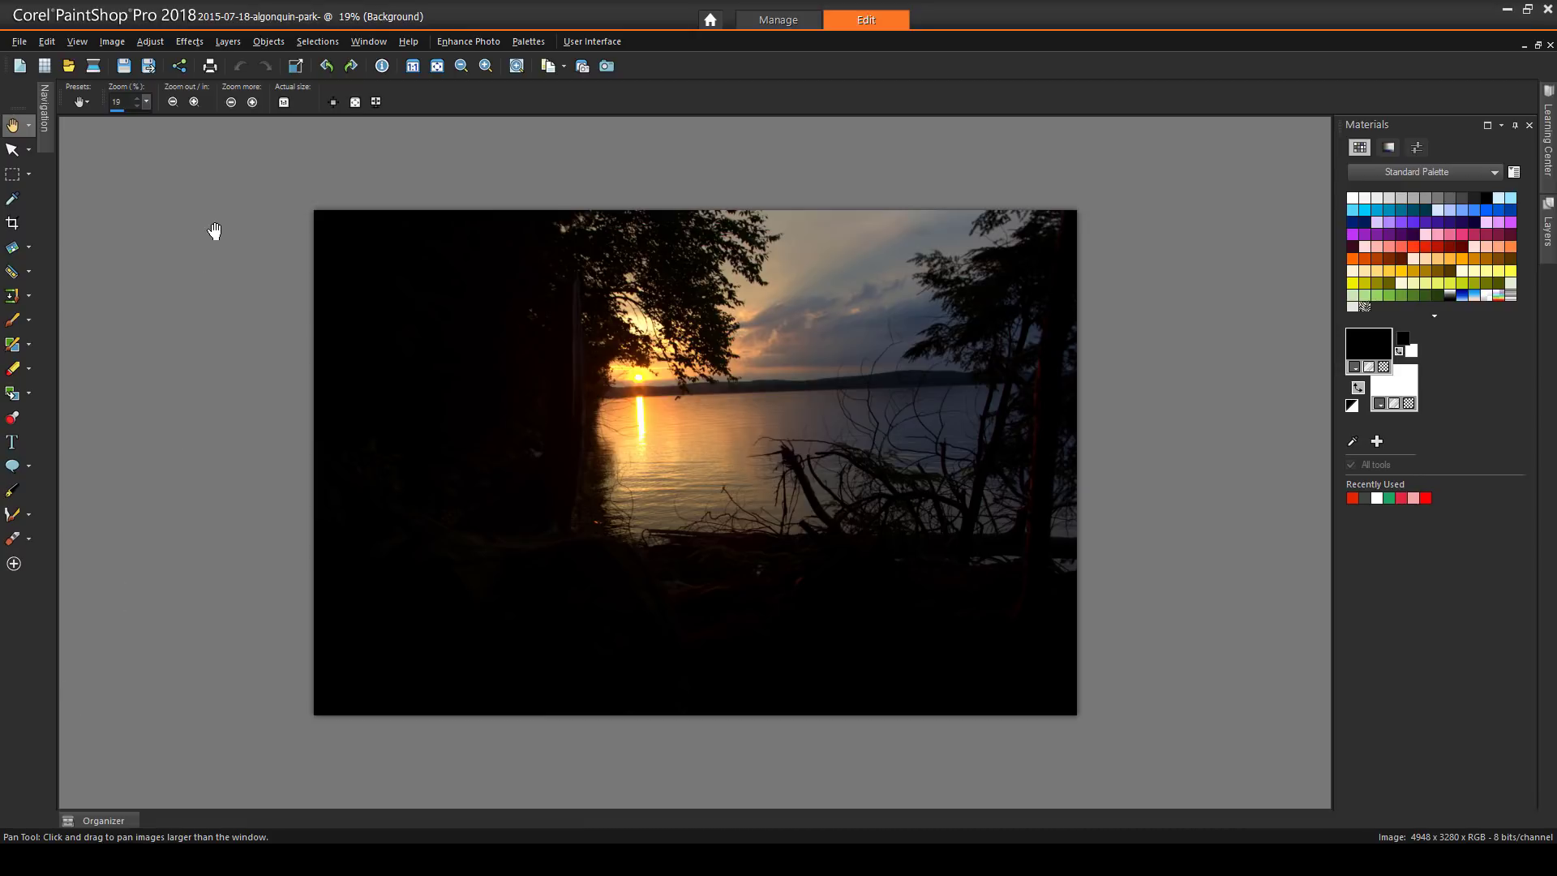
pyautogui.click(158, 43)
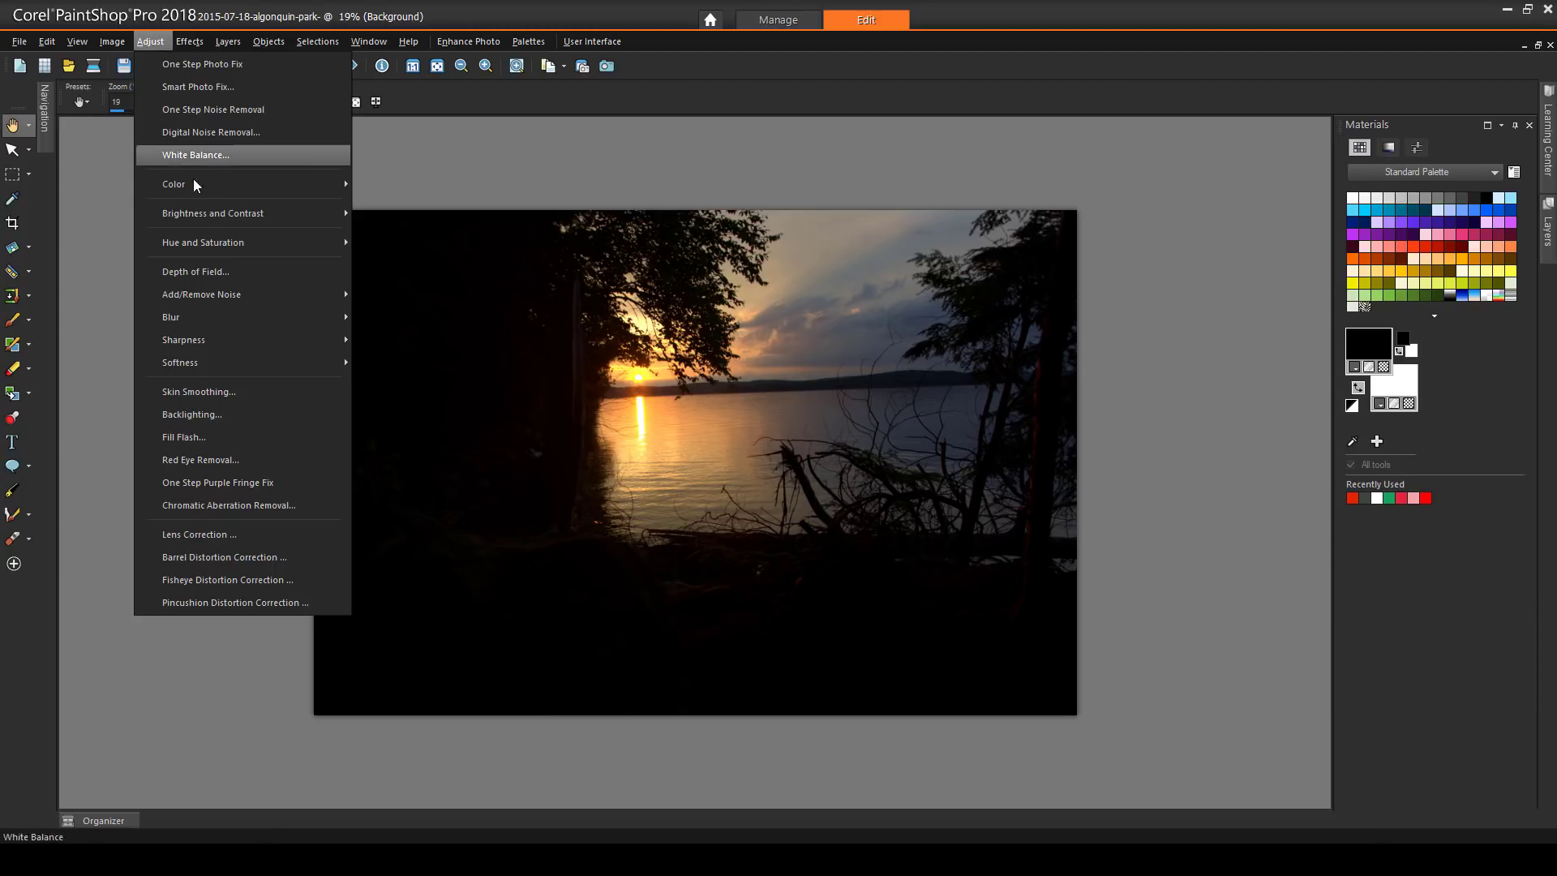
pyautogui.moveTo(202, 217)
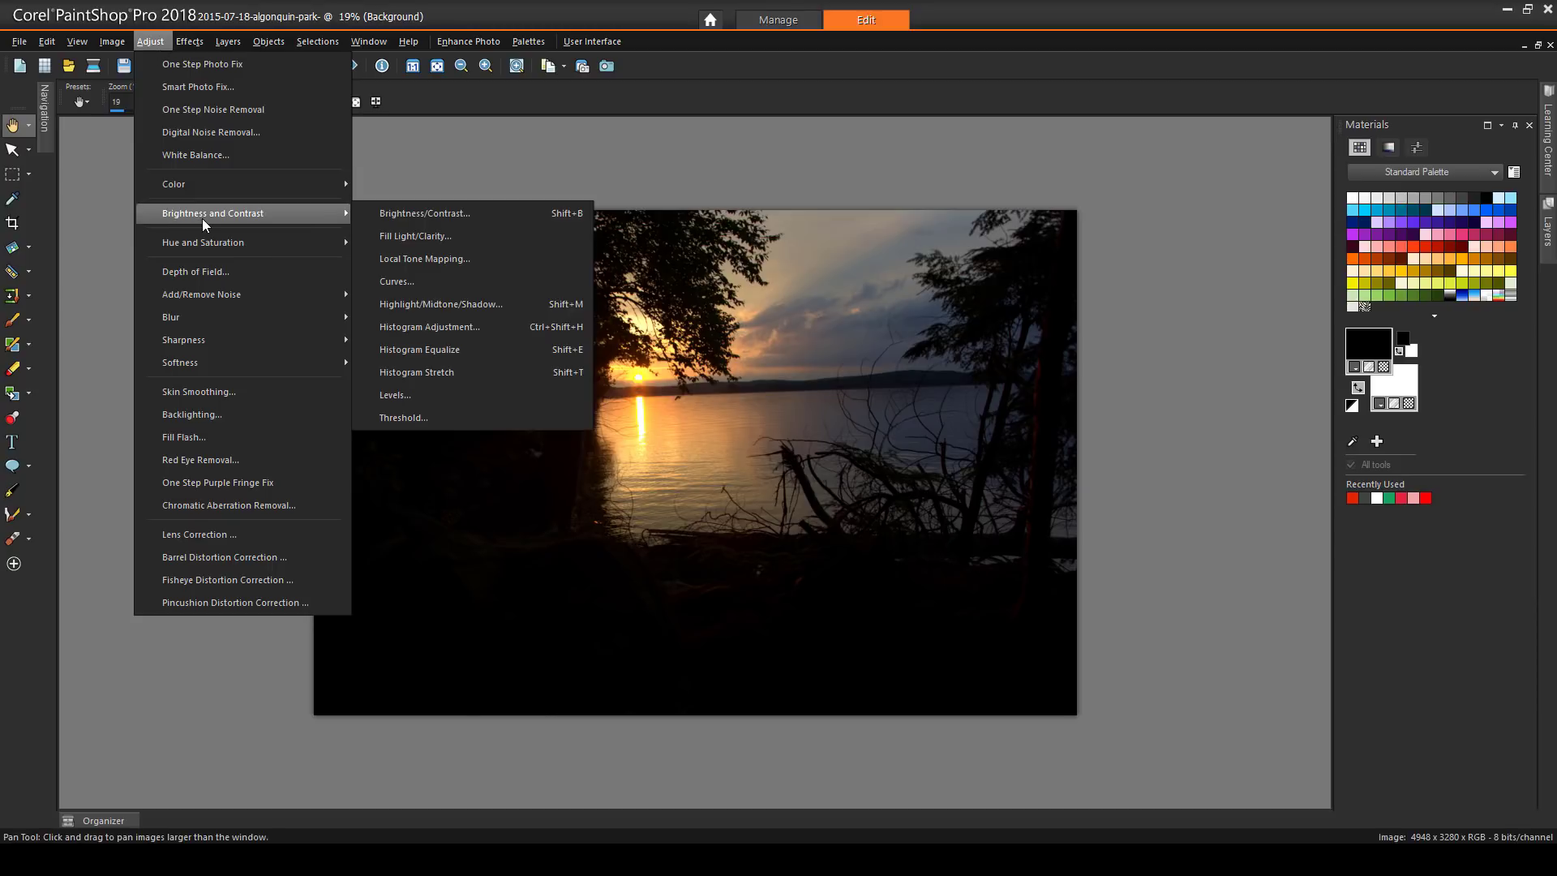
pyautogui.click(393, 214)
pyautogui.moveTo(794, 313); pyautogui.dragTo(1045, 314)
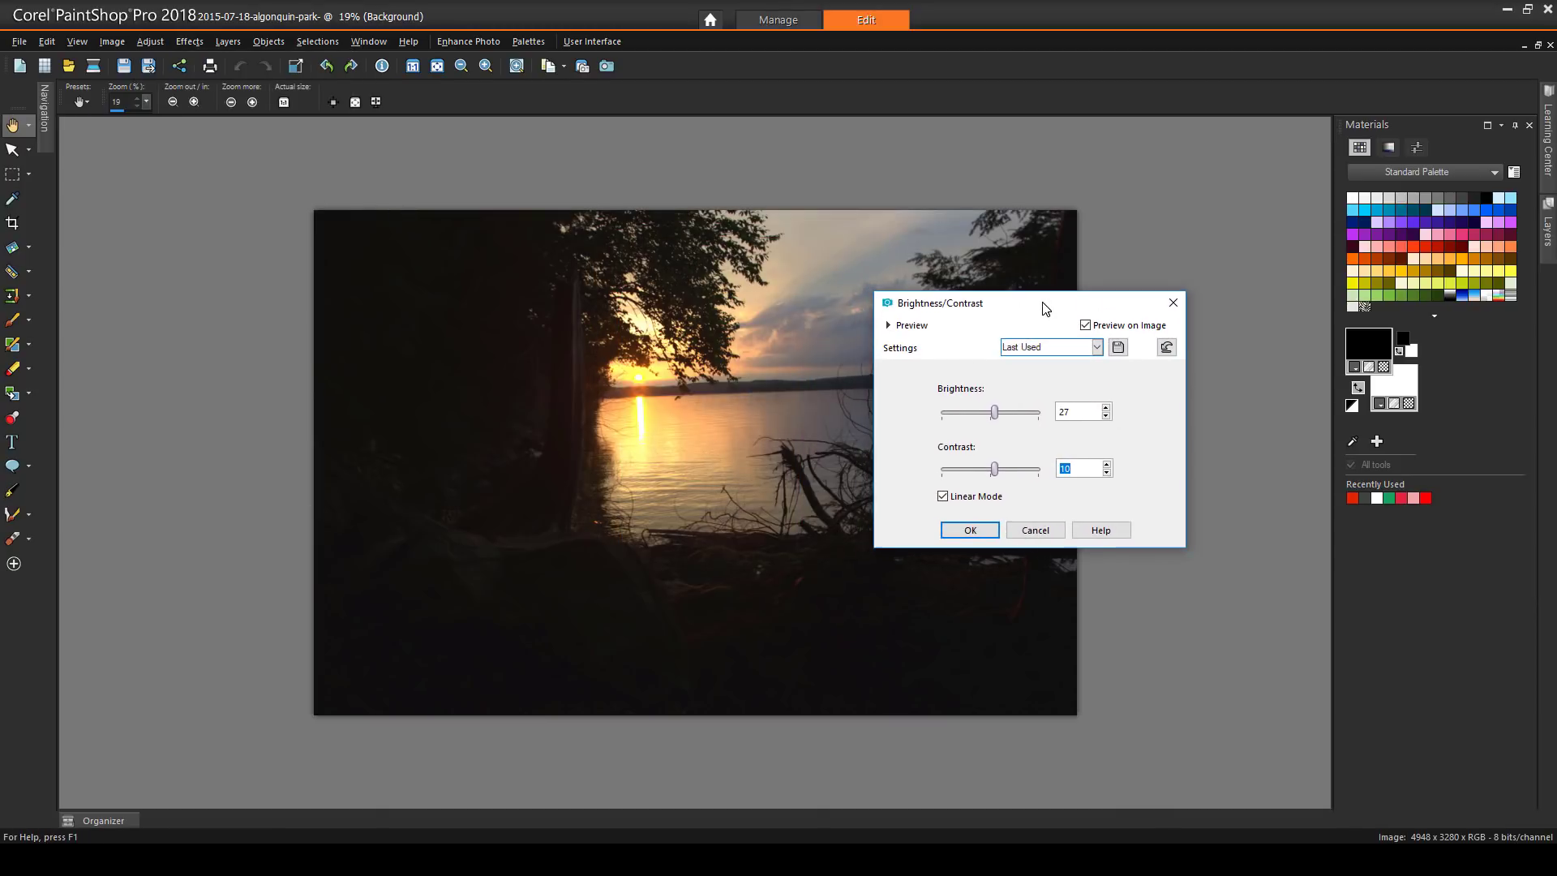
pyautogui.moveTo(994, 412)
pyautogui.mouseDown()
pyautogui.moveTo(1024, 420)
pyautogui.moveTo(1006, 415)
pyautogui.mouseUp()
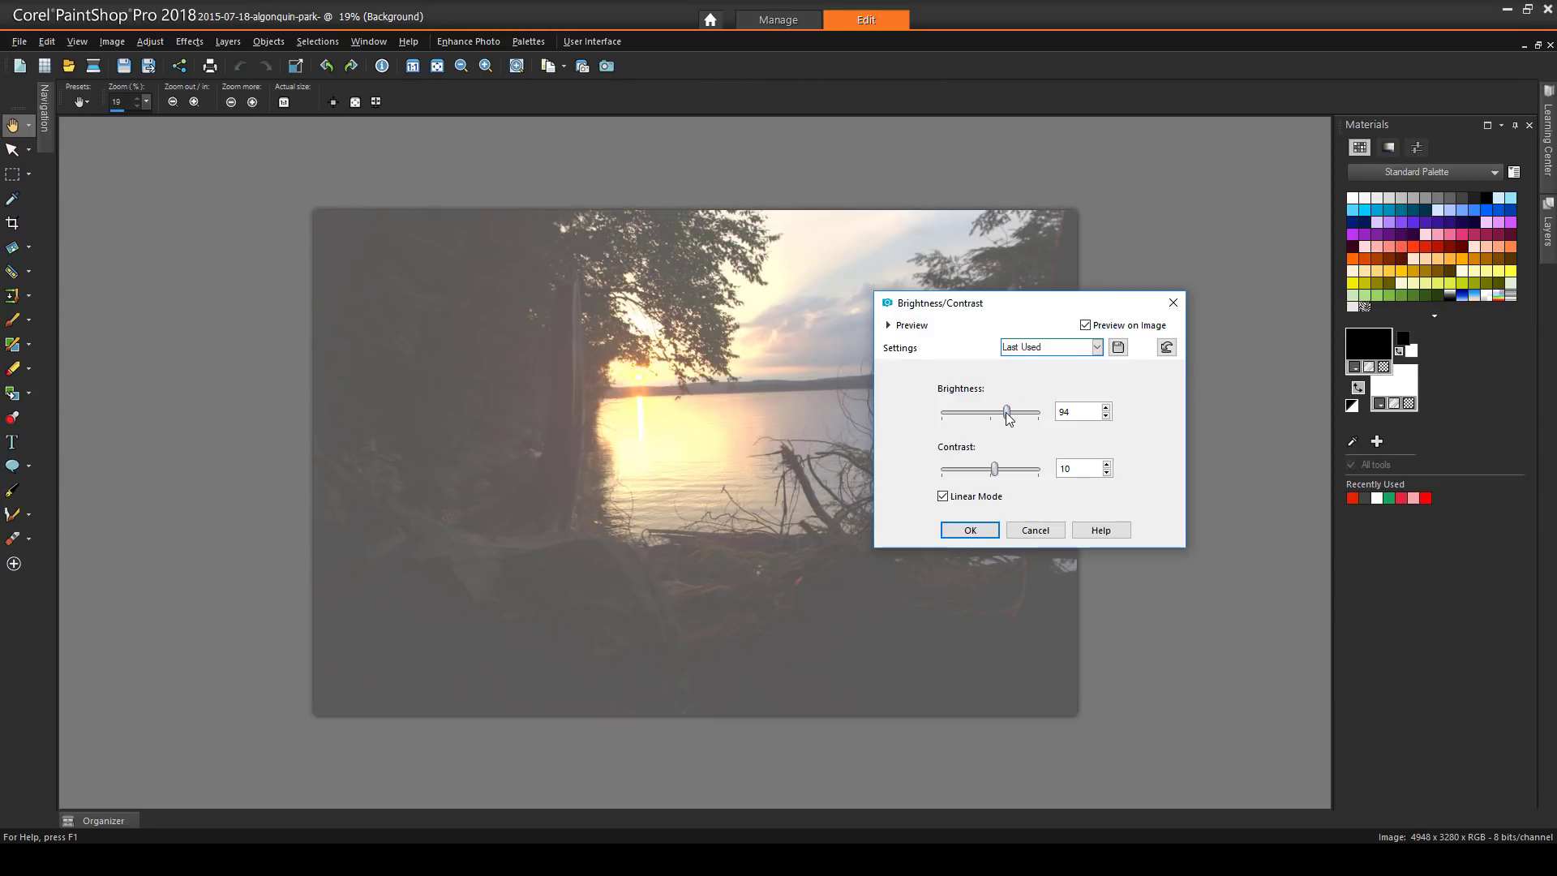
pyautogui.click(1044, 532)
# Apply Fill Light/Clarity to the sunset photo with Fill Light 120 and Clarity 95.
pyautogui.click(155, 44)
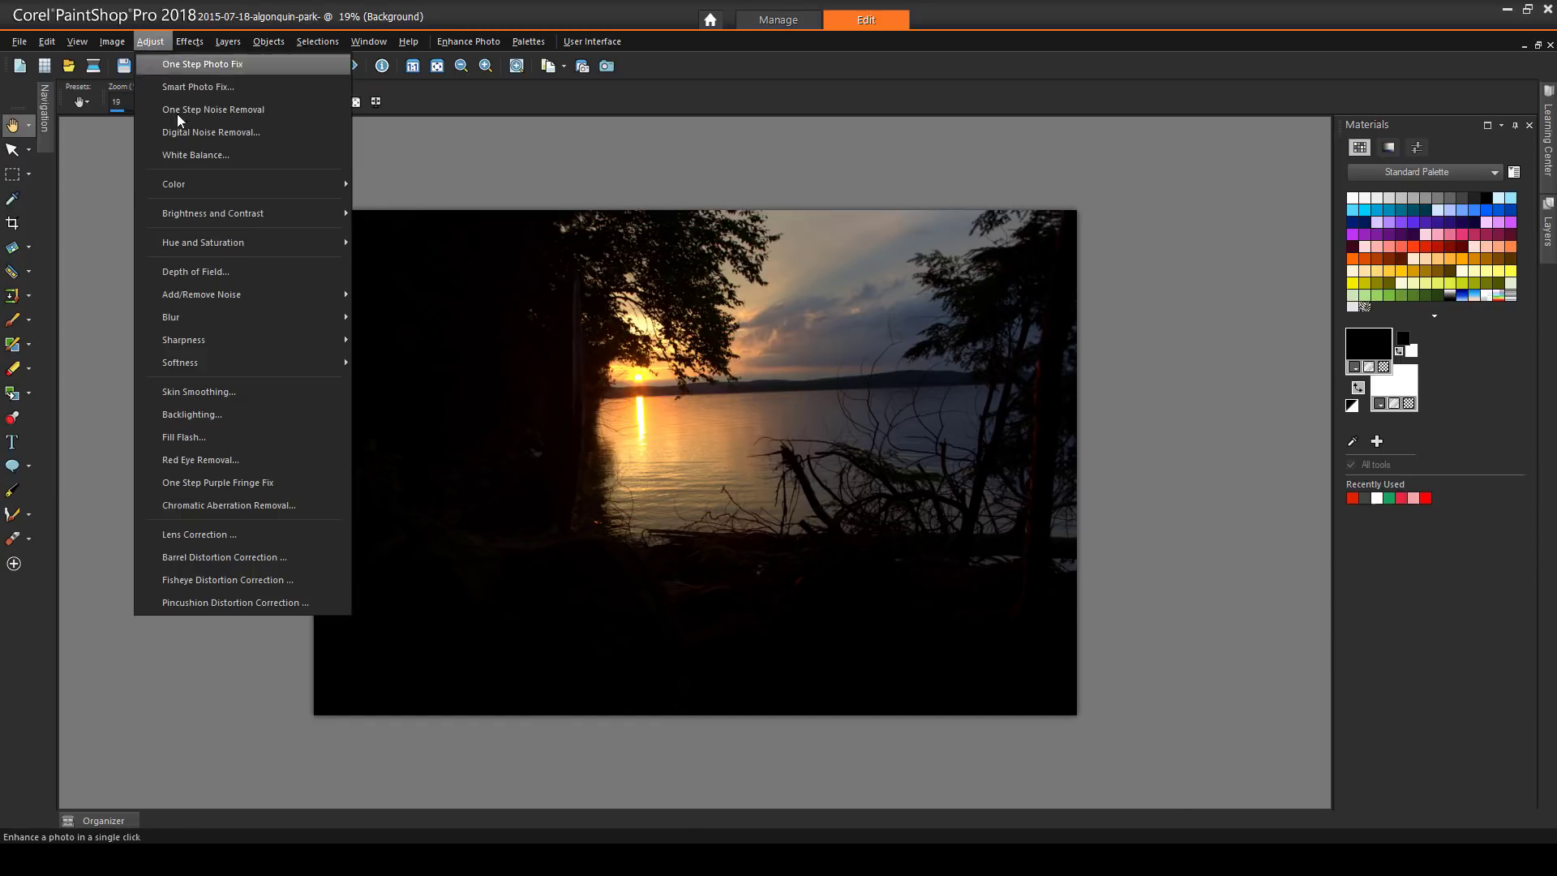
pyautogui.moveTo(212, 217)
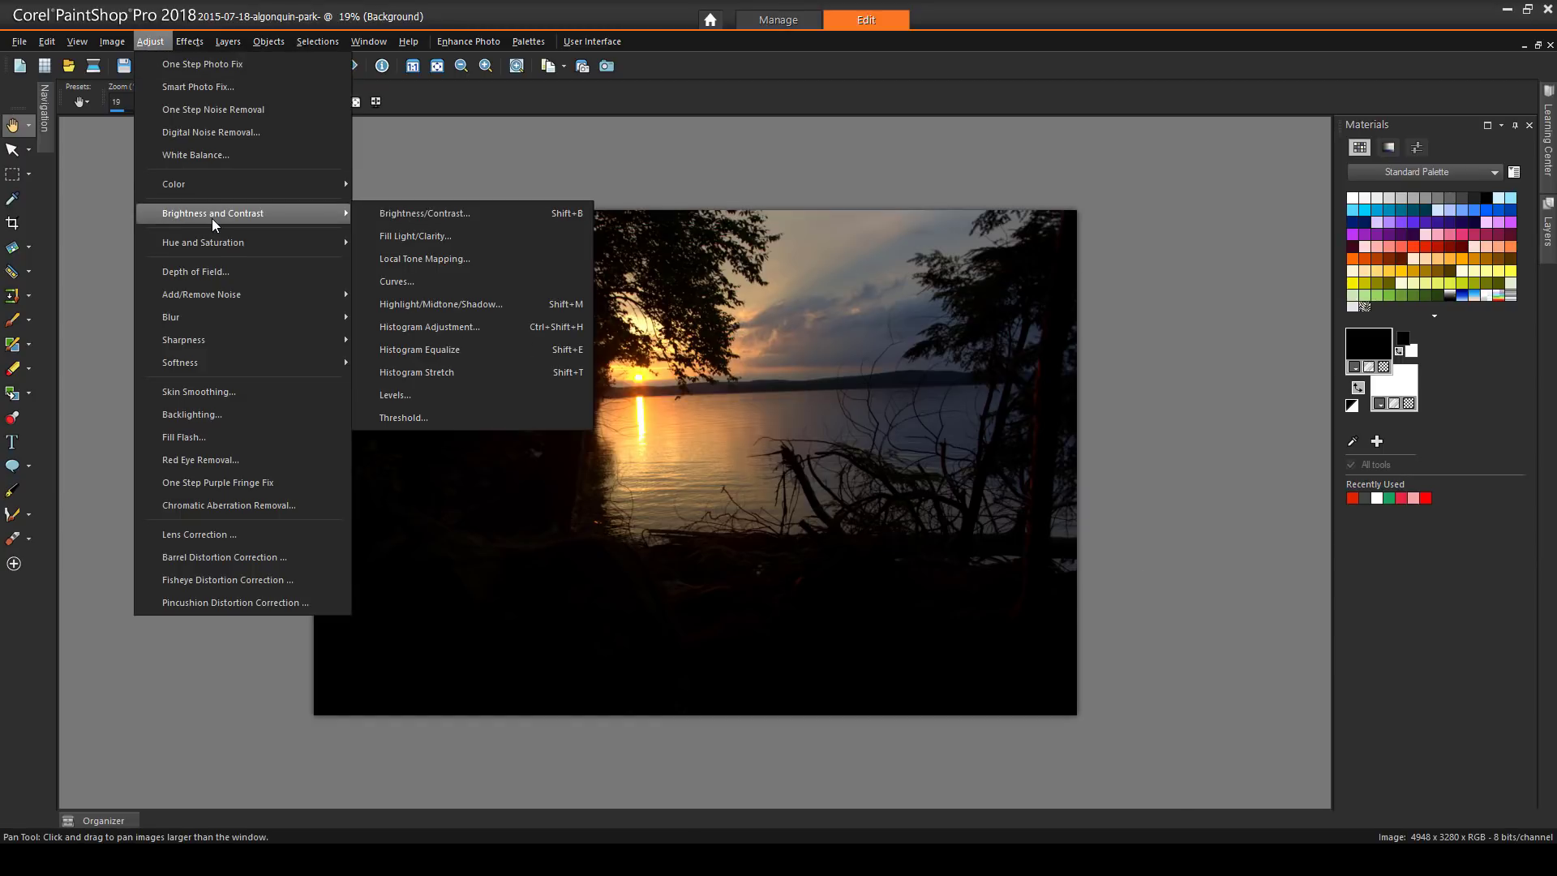
pyautogui.click(381, 235)
pyautogui.moveTo(1056, 280); pyautogui.dragTo(1088, 307)
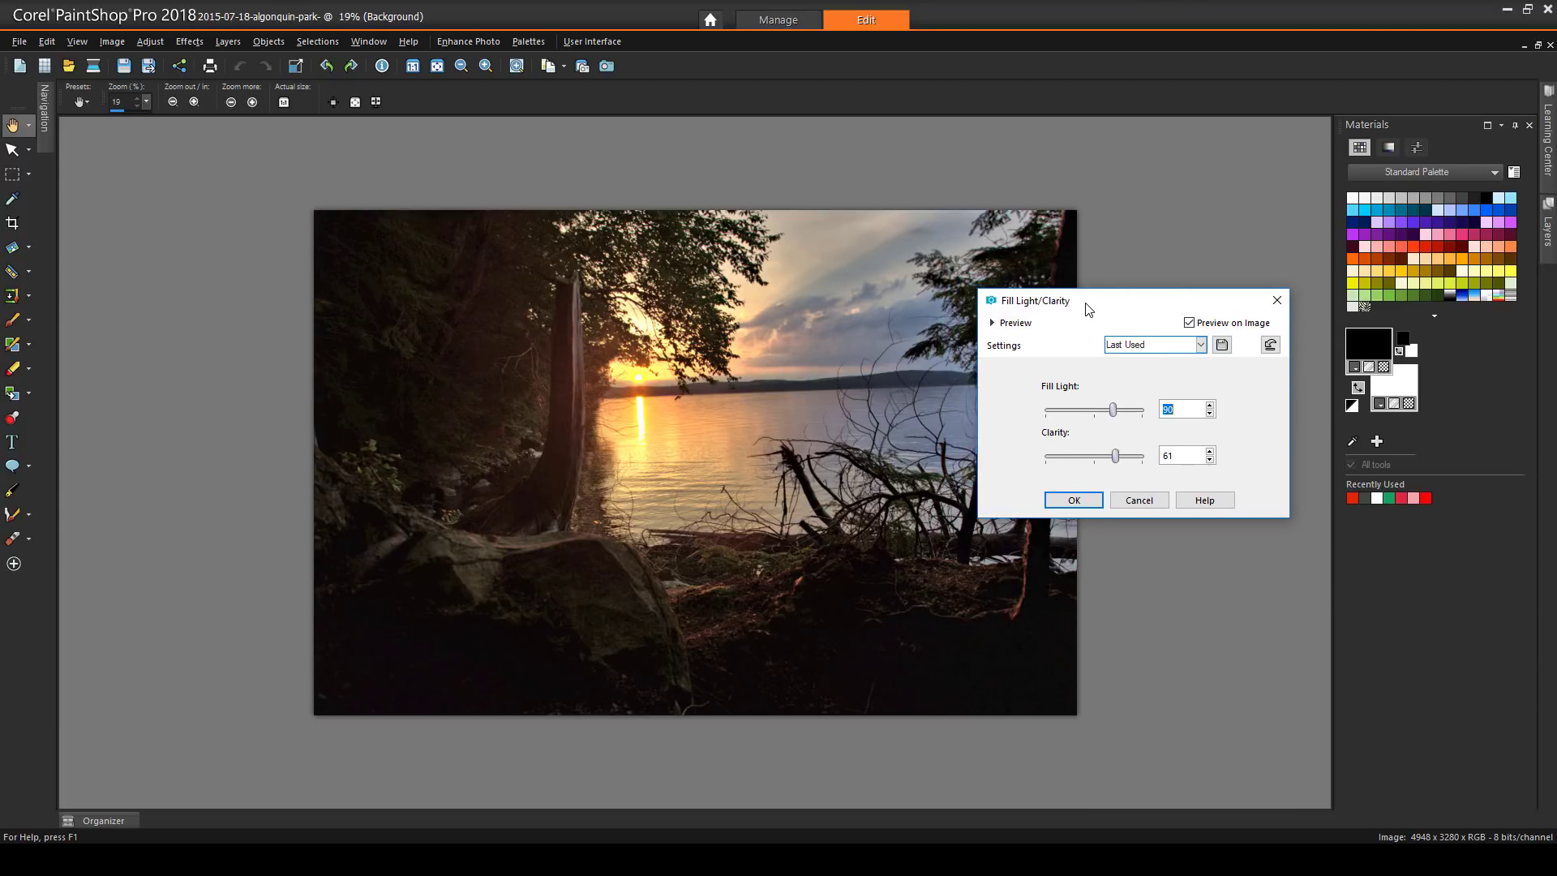
pyautogui.moveTo(1209, 408); pyautogui.dragTo(1211, 454)
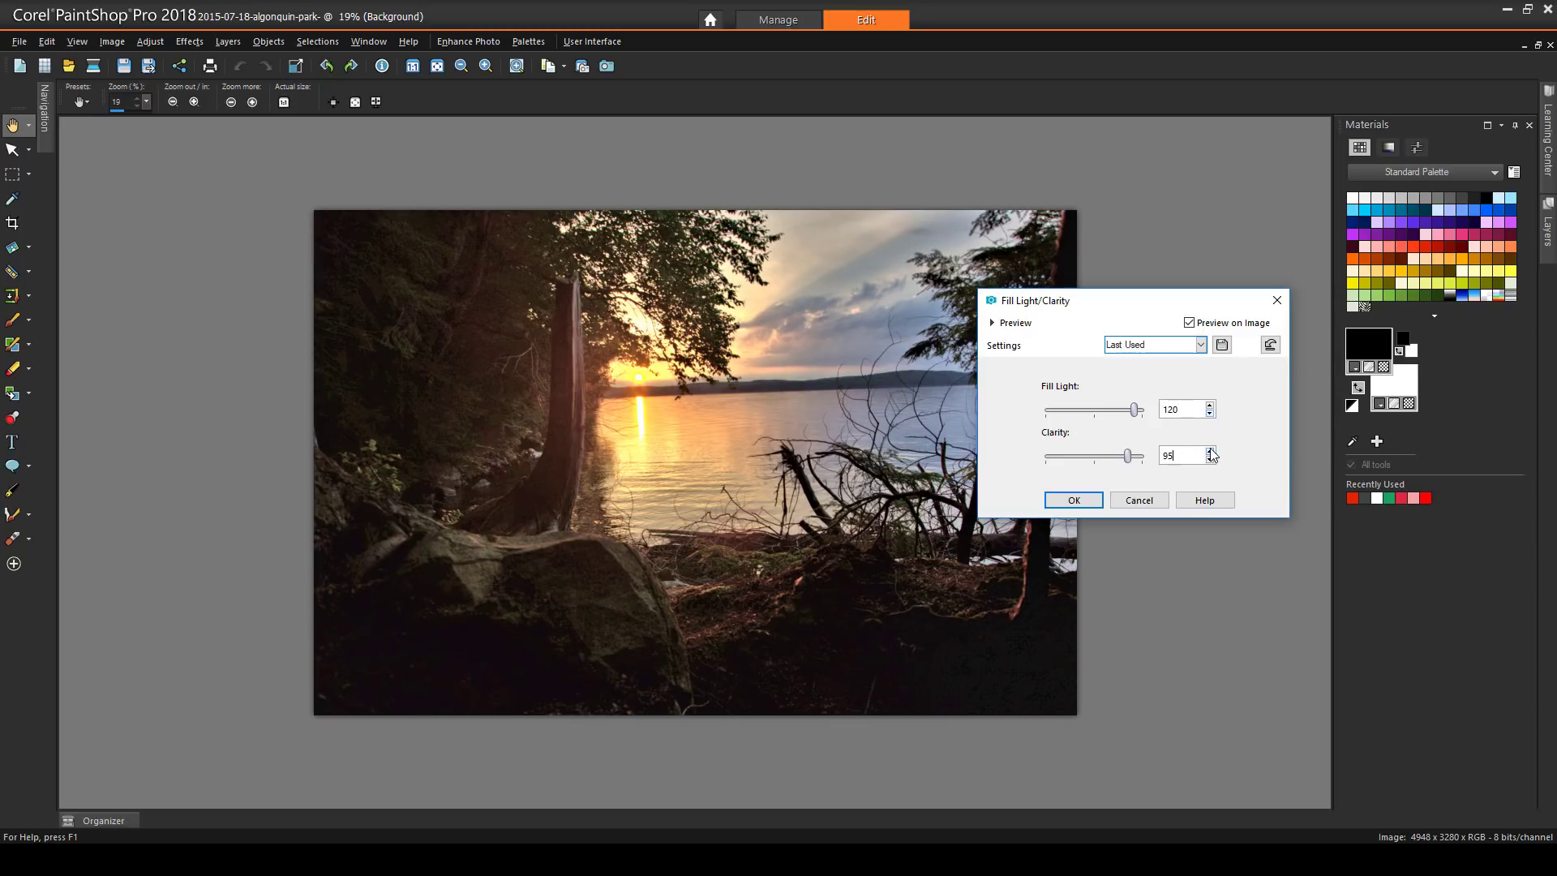
pyautogui.click(1189, 323)
pyautogui.click(1188, 323)
pyautogui.click(1094, 503)
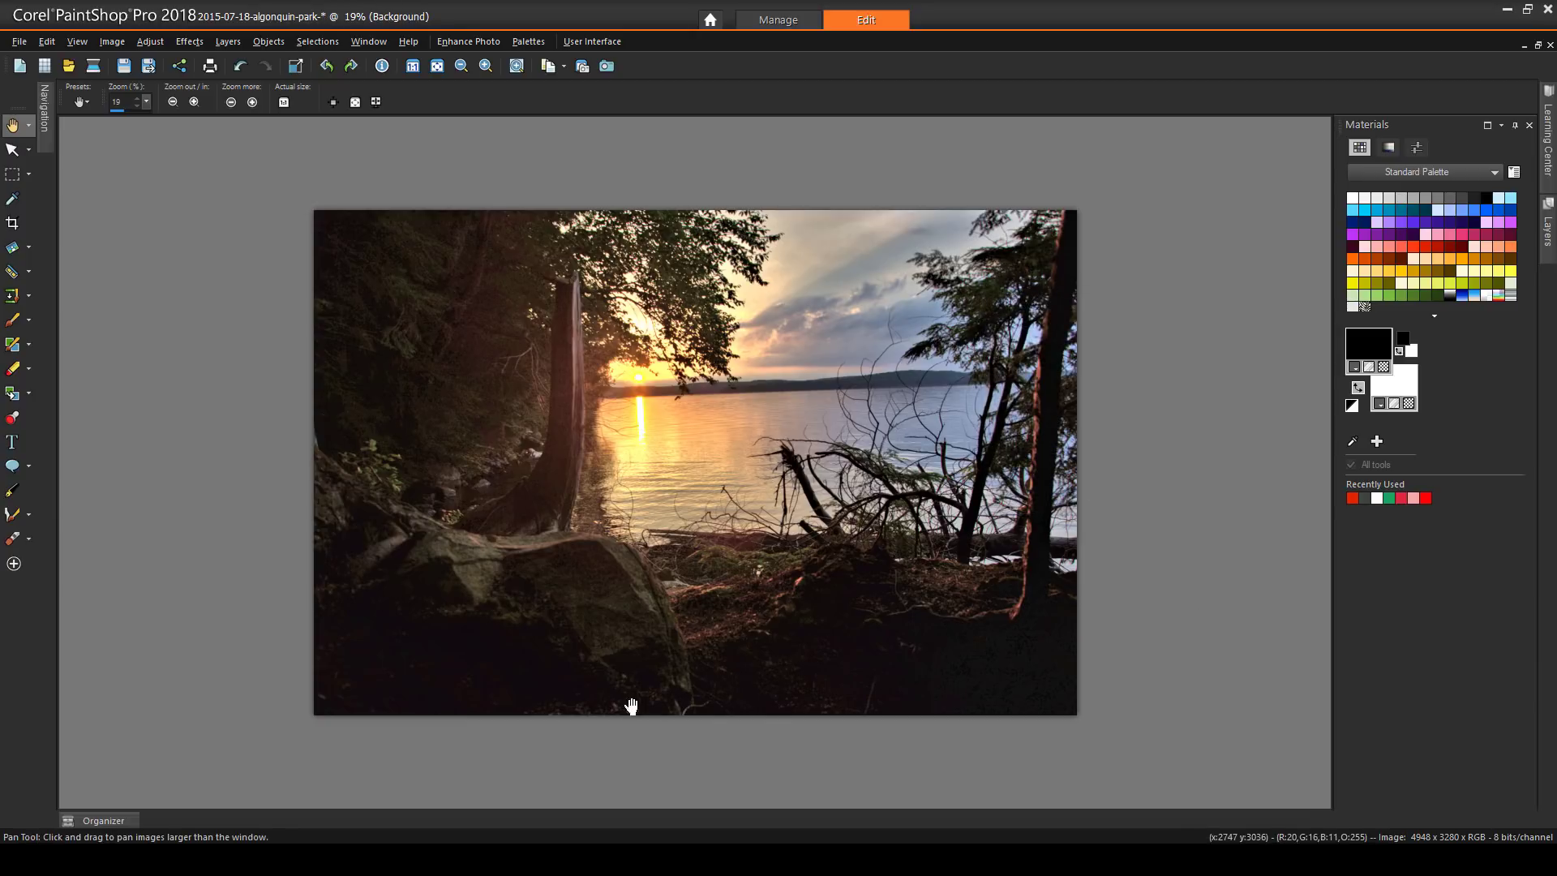
# Apply One Step Noise Removal from the Adjust menu to the brightened sunset photo.
pyautogui.scroll(1, 558, 687)
pyautogui.scroll(1, 557, 687)
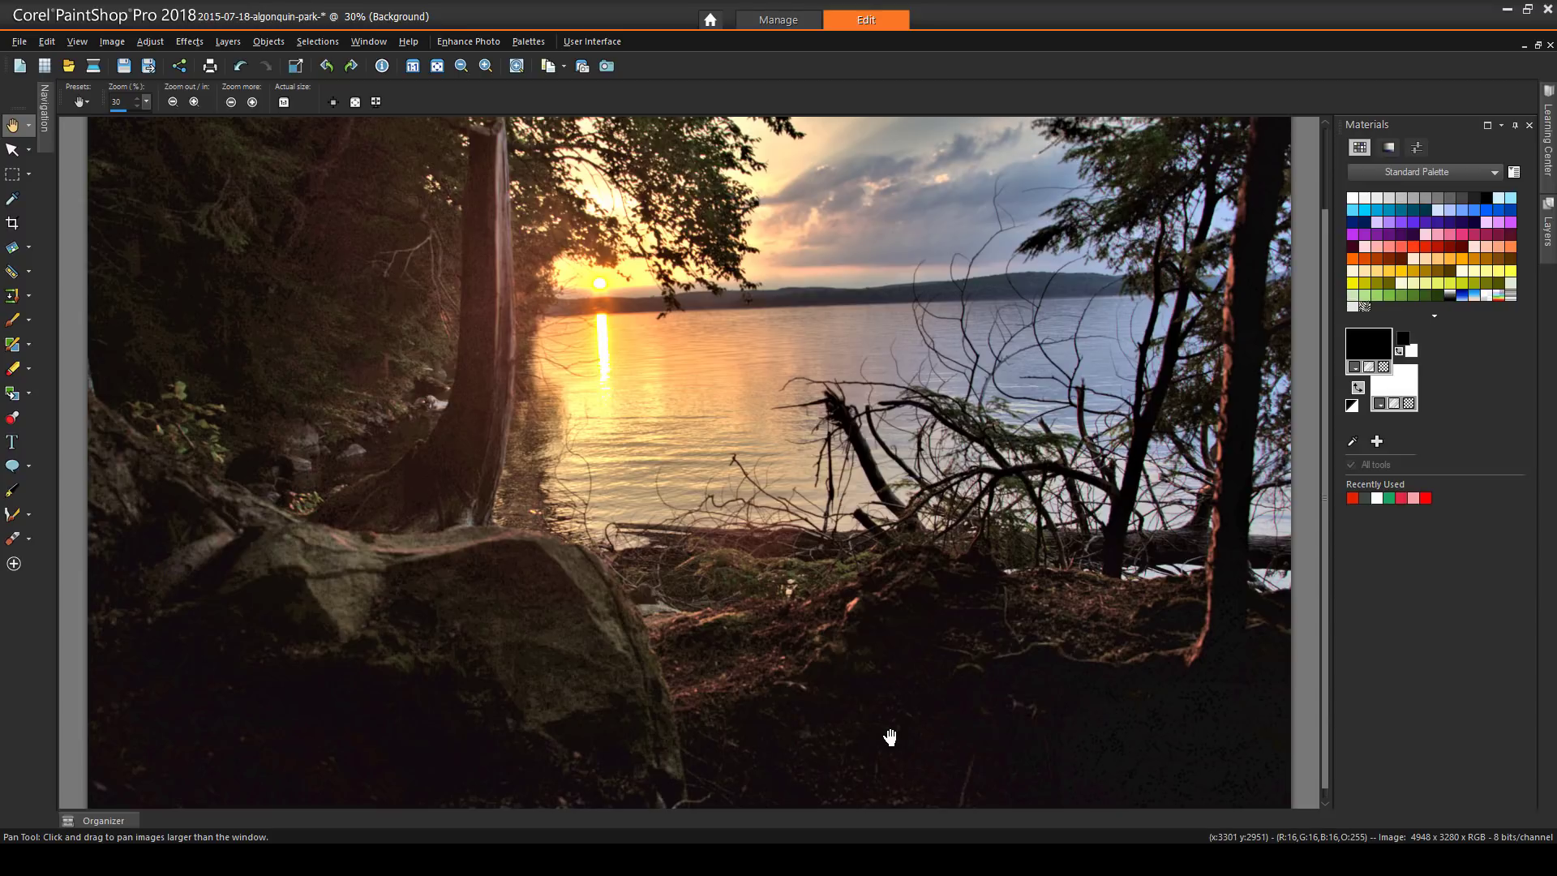
pyautogui.click(151, 41)
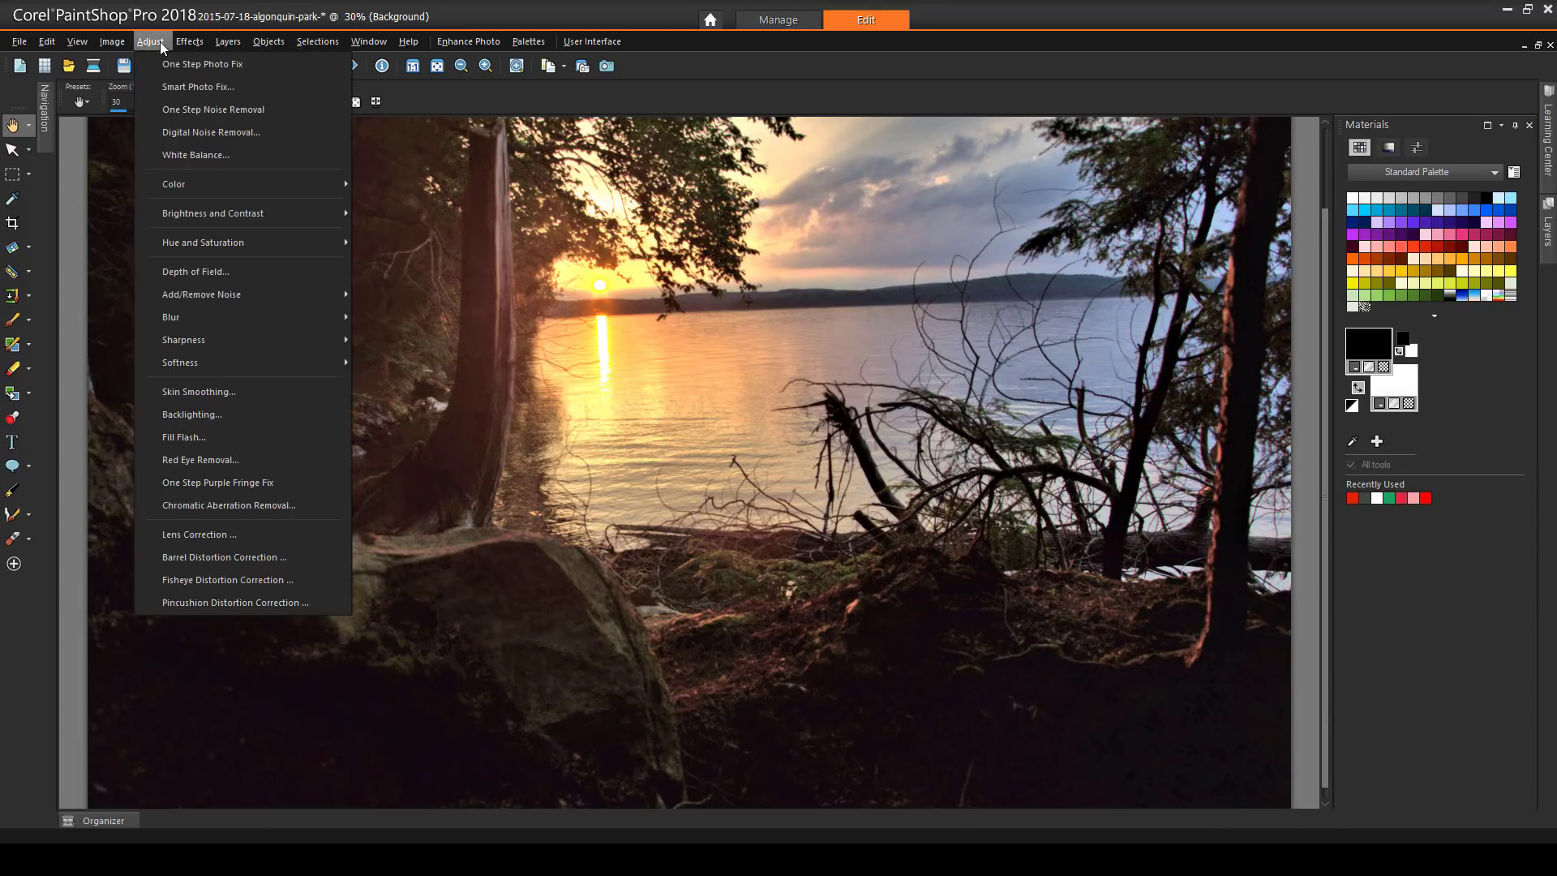
pyautogui.click(174, 105)
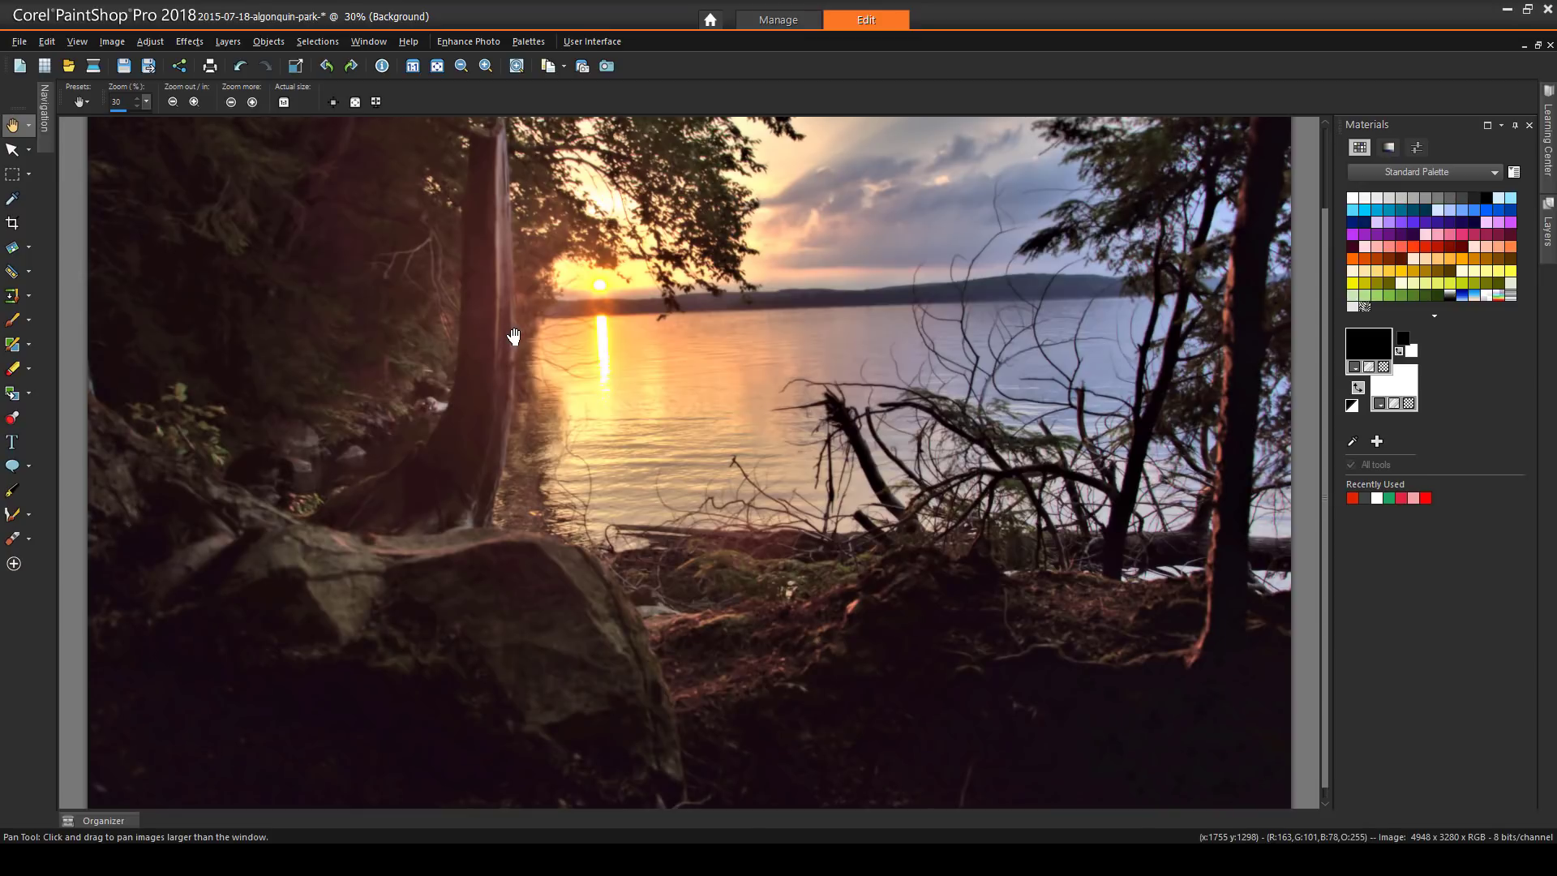
pyautogui.scroll(-1, 511, 335)
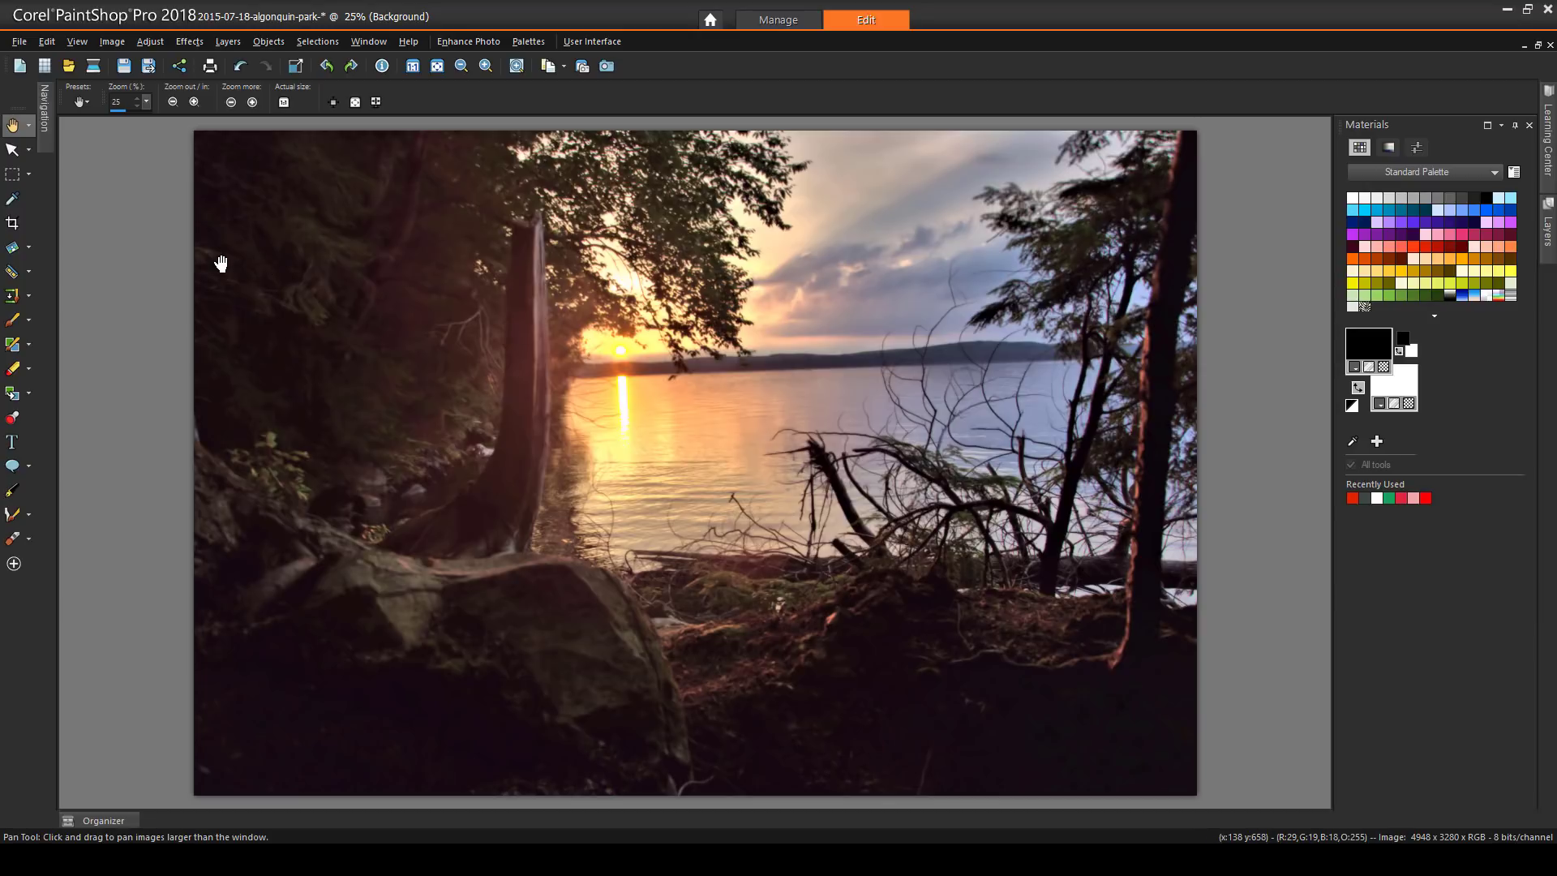
pyautogui.click(148, 43)
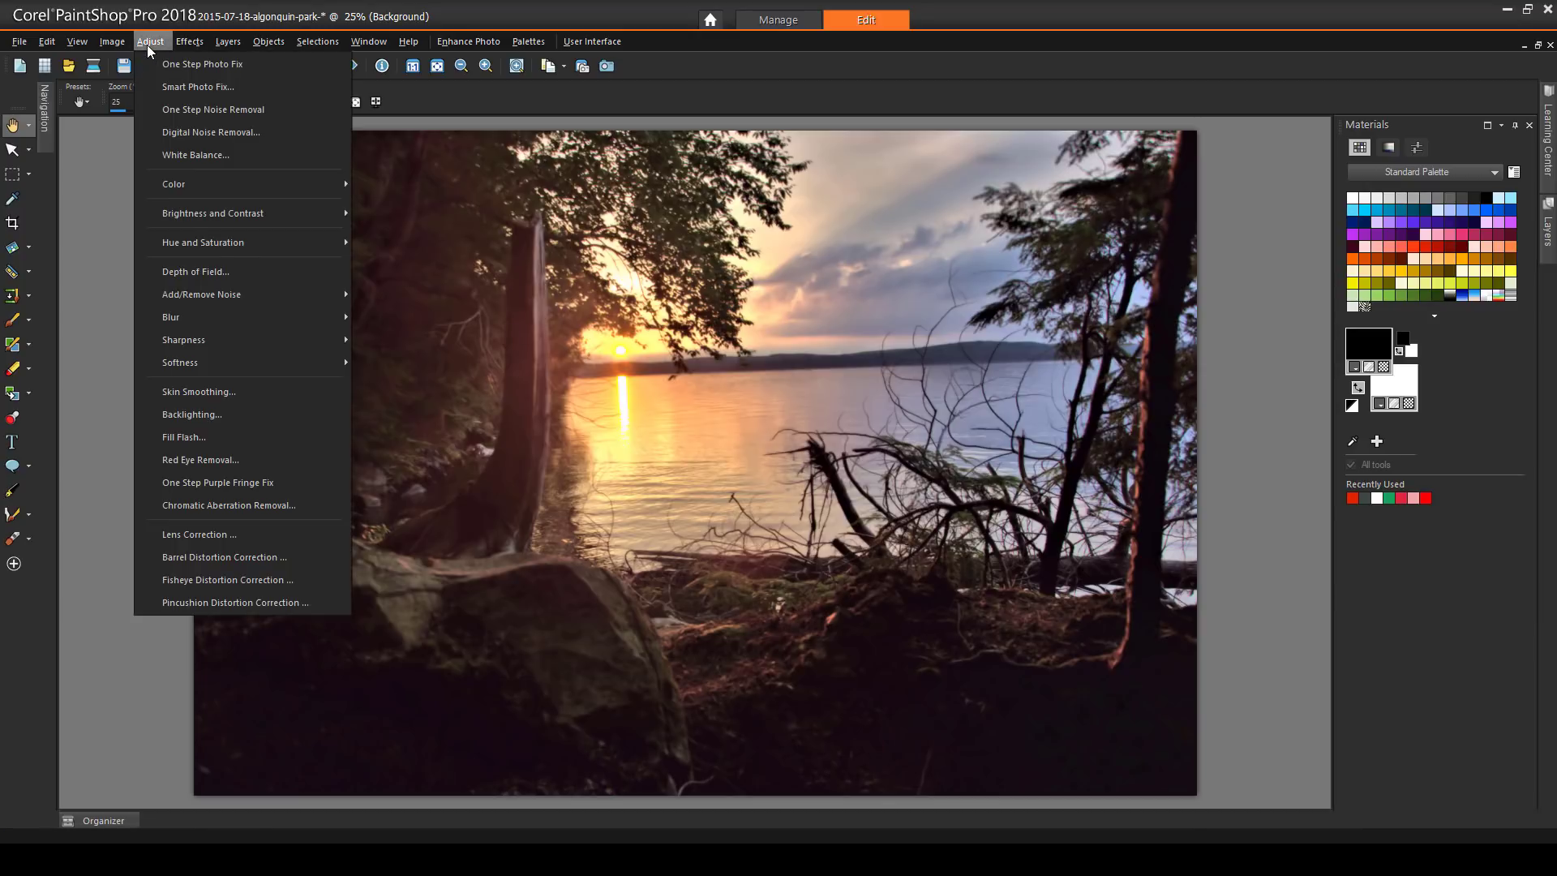
# Run Digital Noise Removal with Small, Medium and Large at 50 and Correction blend 80.
pyautogui.click(163, 132)
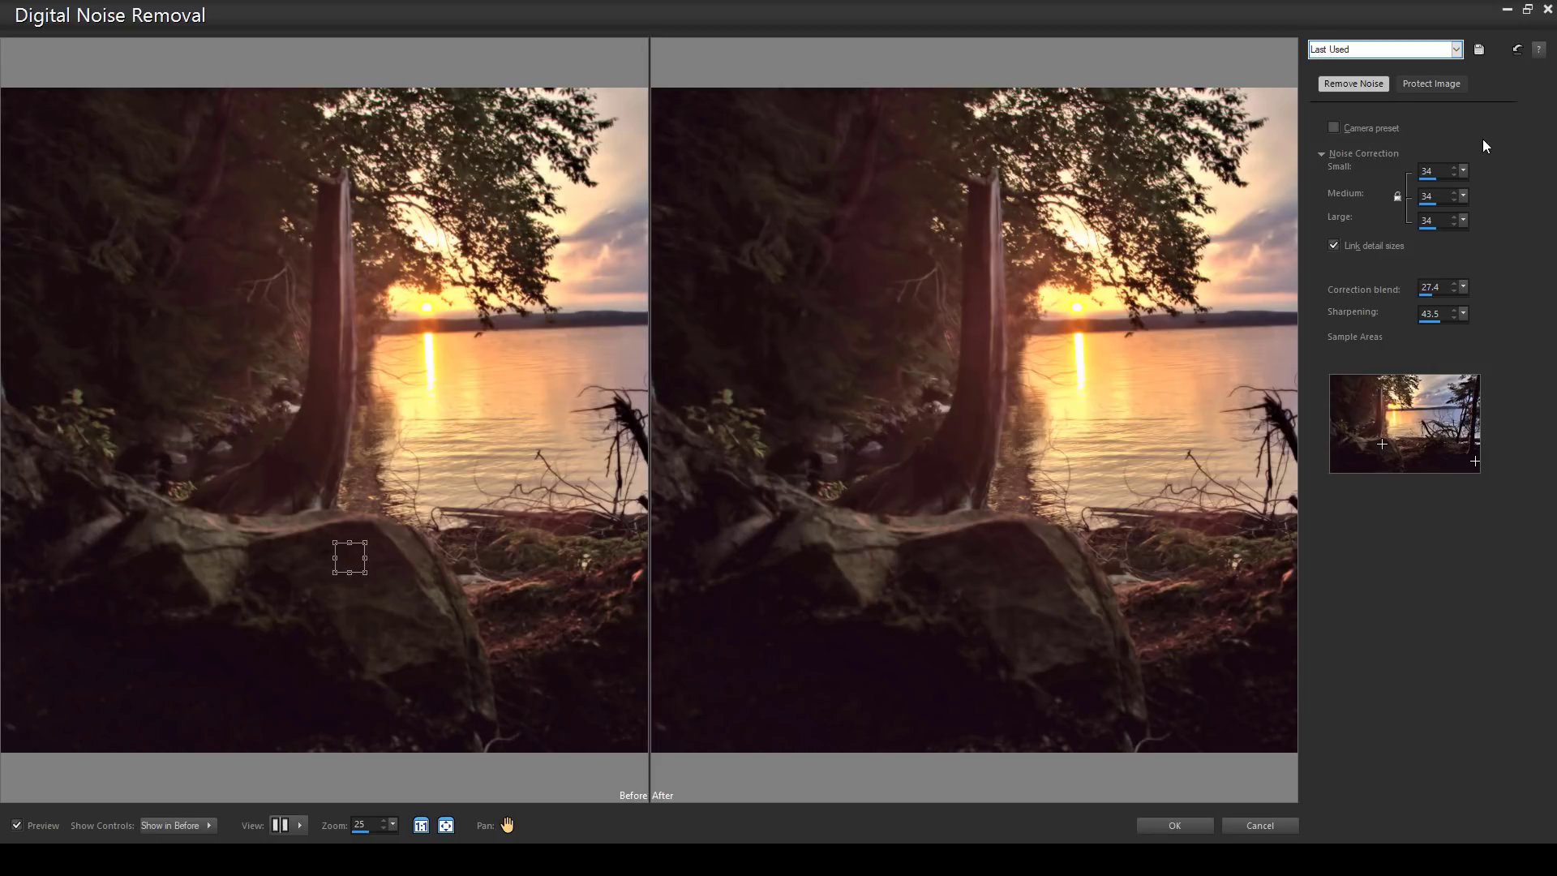
pyautogui.click(1456, 169)
pyautogui.click(1455, 170)
pyautogui.click(1454, 283)
pyautogui.click(1455, 284)
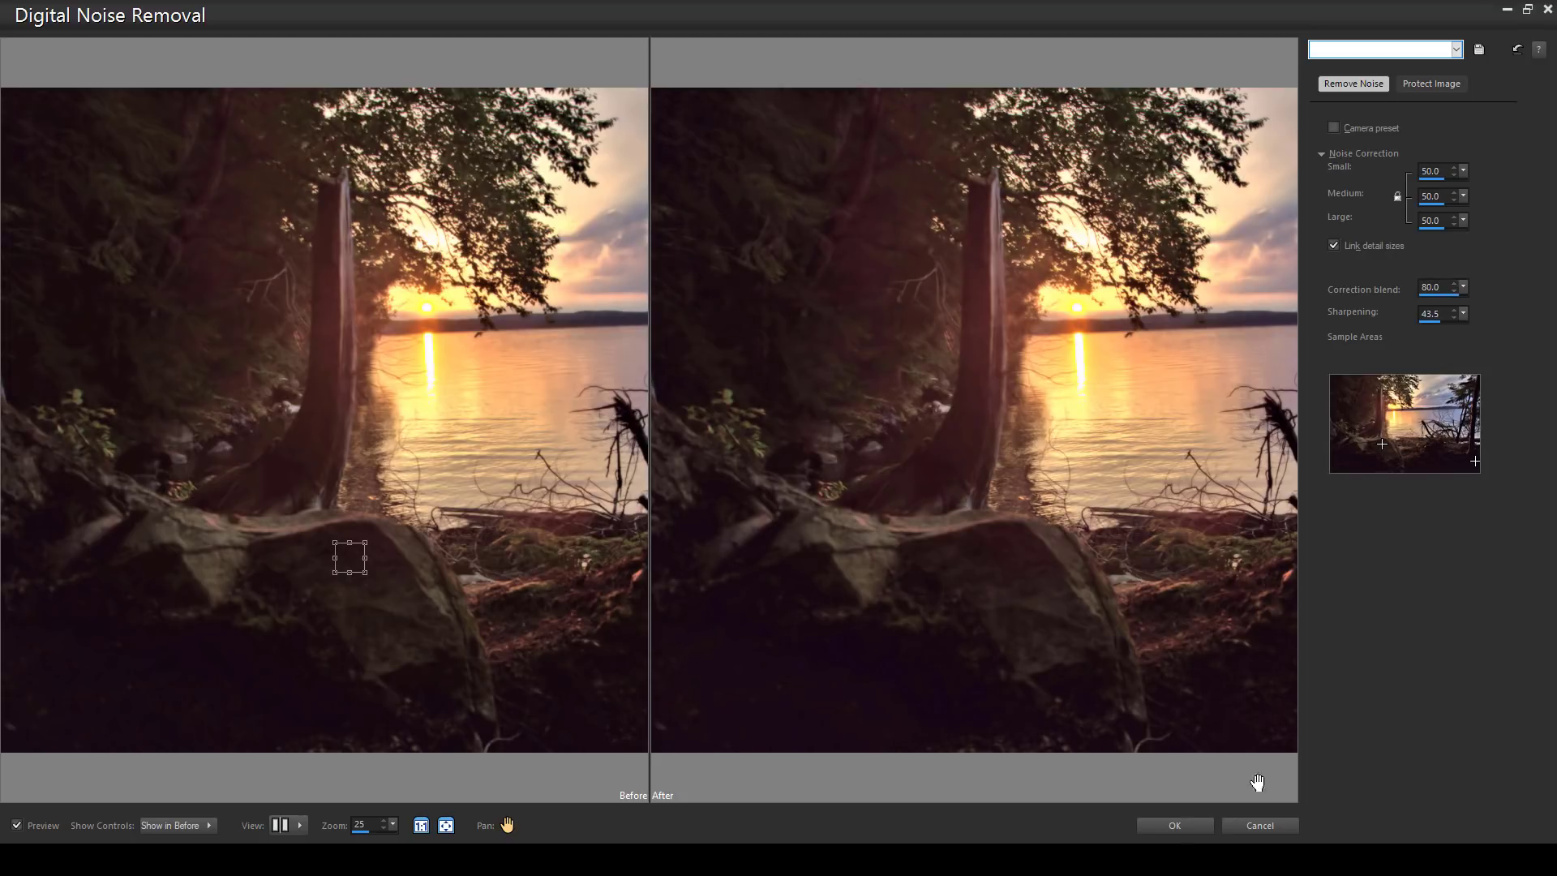
pyautogui.click(1174, 825)
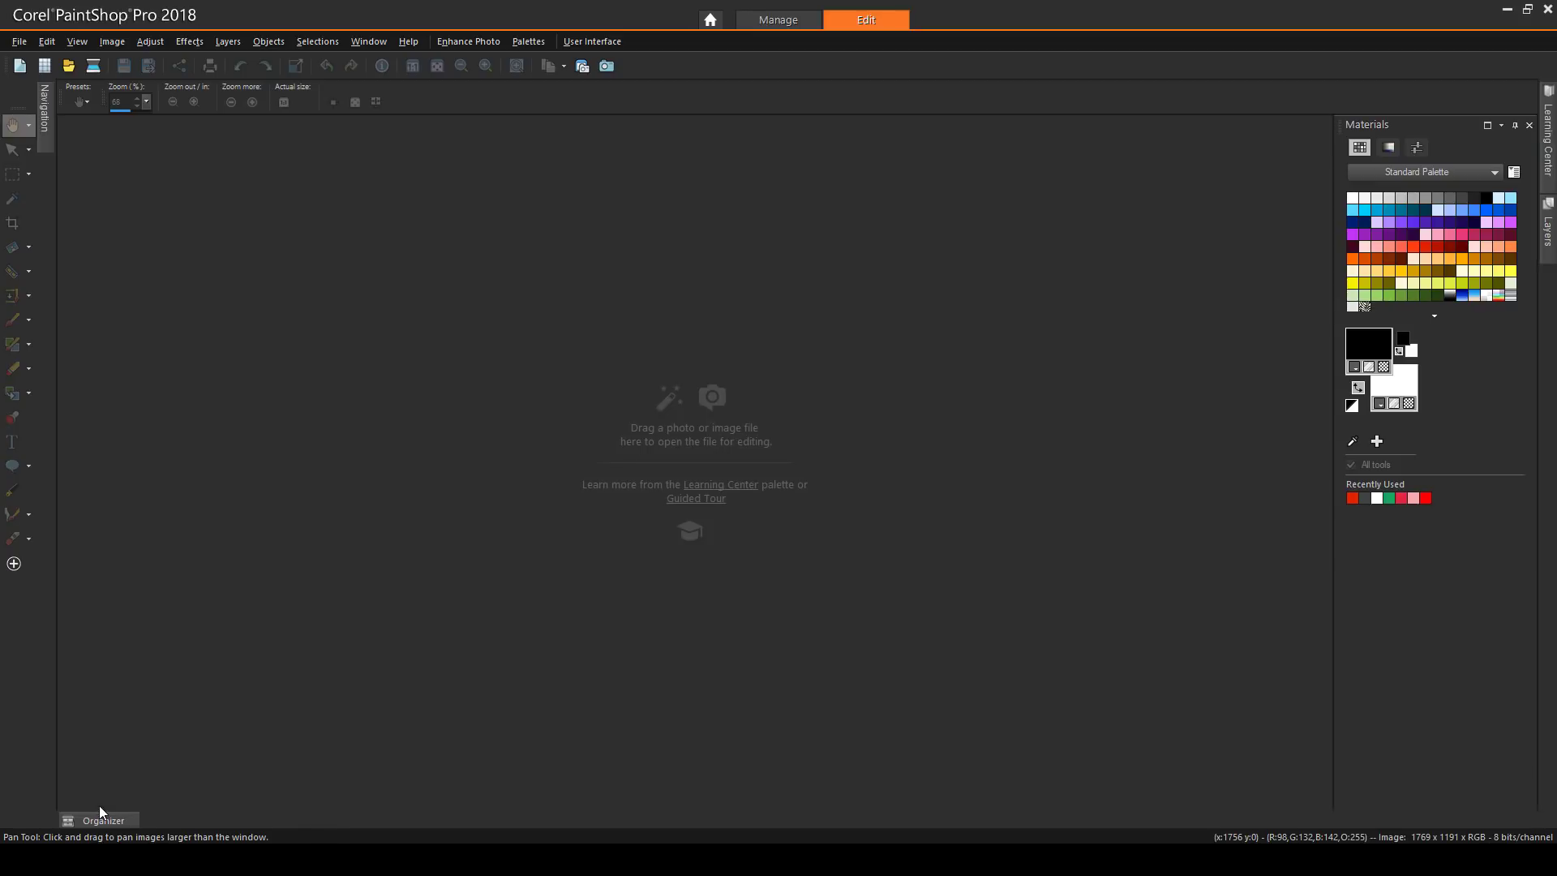
# Open the portugal harbour sunset photo and apply Fill Light/Clarity with Fill Light about 89.
pyautogui.click(104, 816)
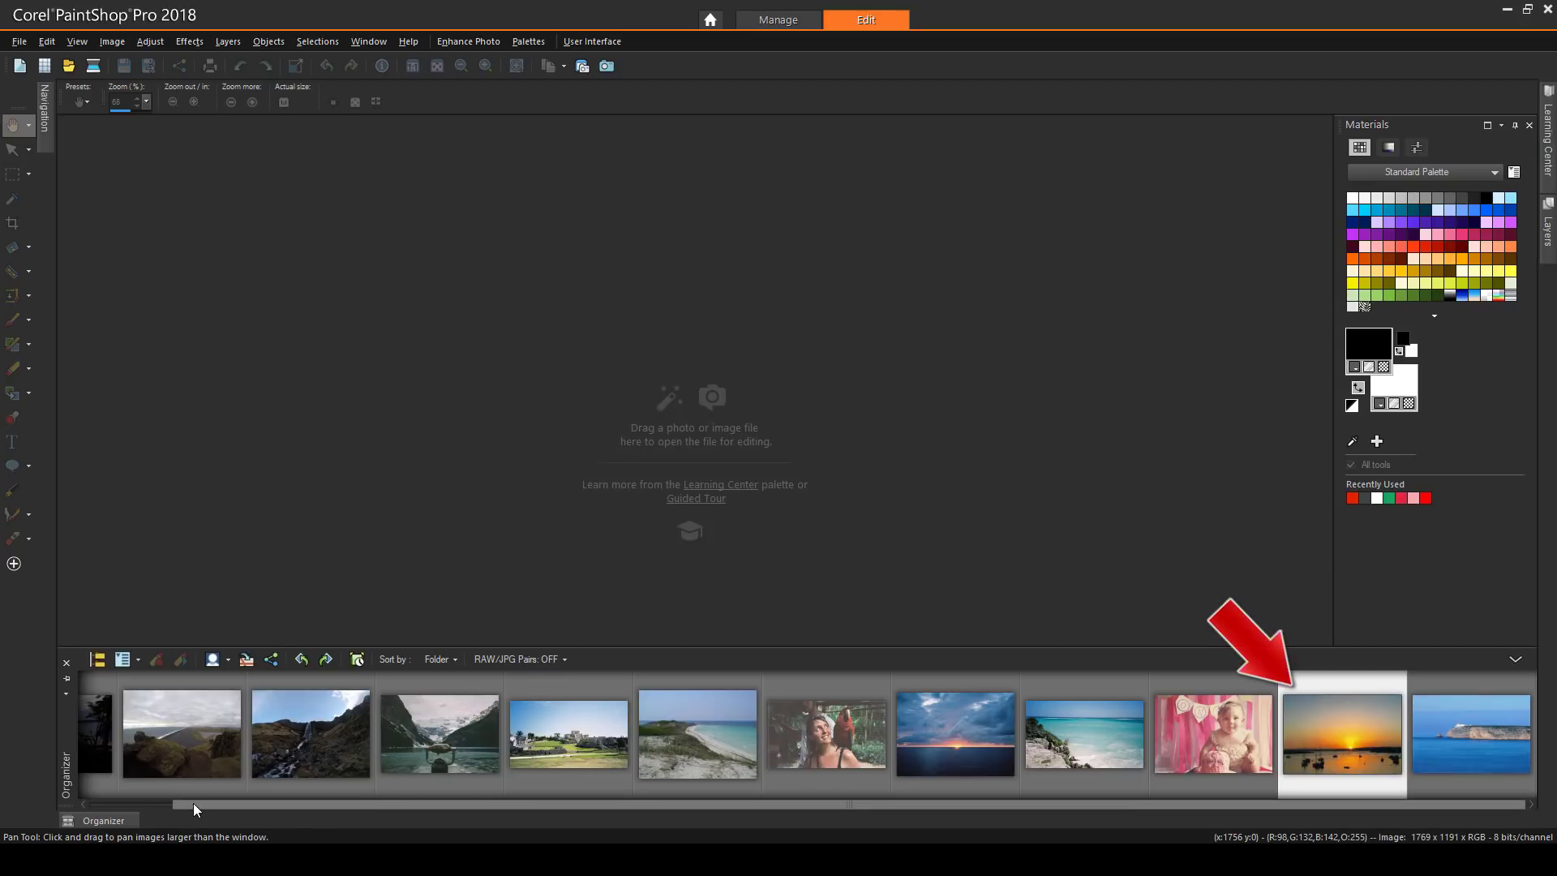
pyautogui.doubleClick(1342, 734)
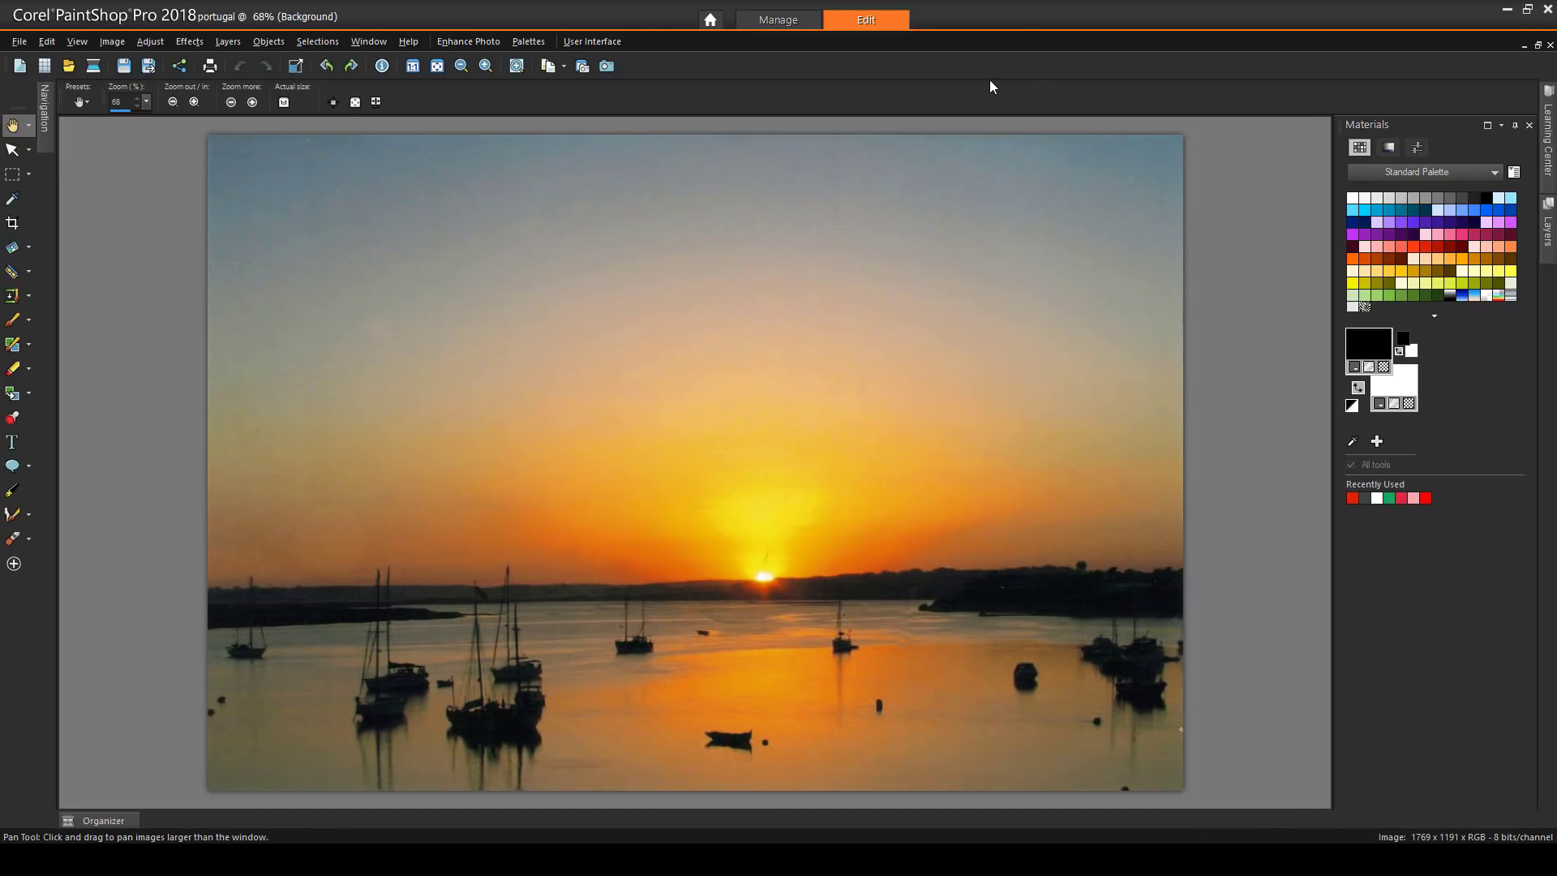
pyautogui.click(158, 39)
pyautogui.moveTo(240, 209)
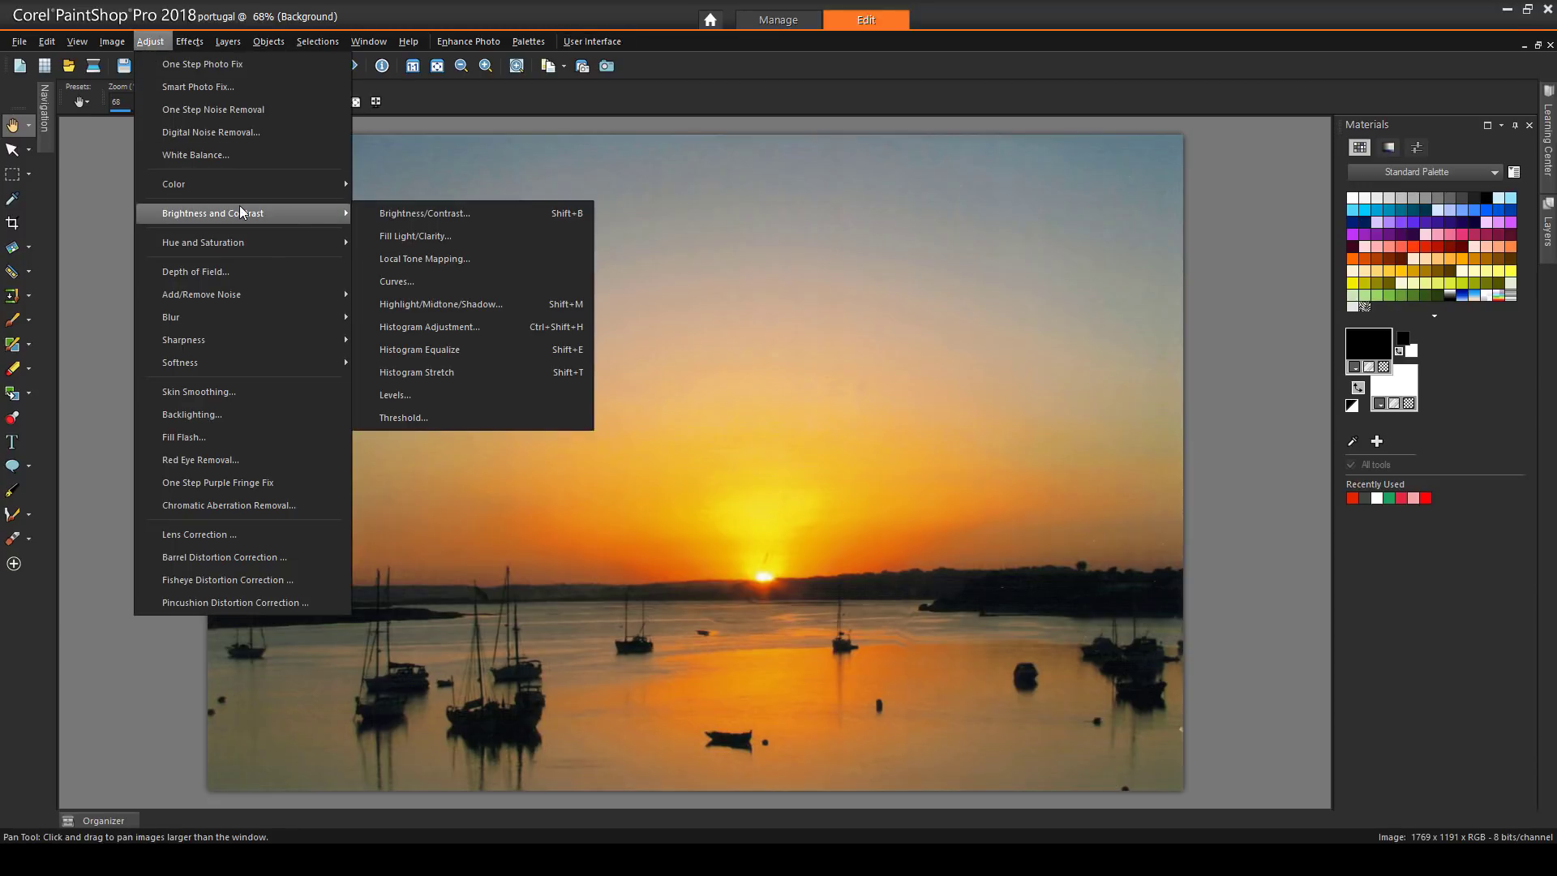
pyautogui.click(385, 237)
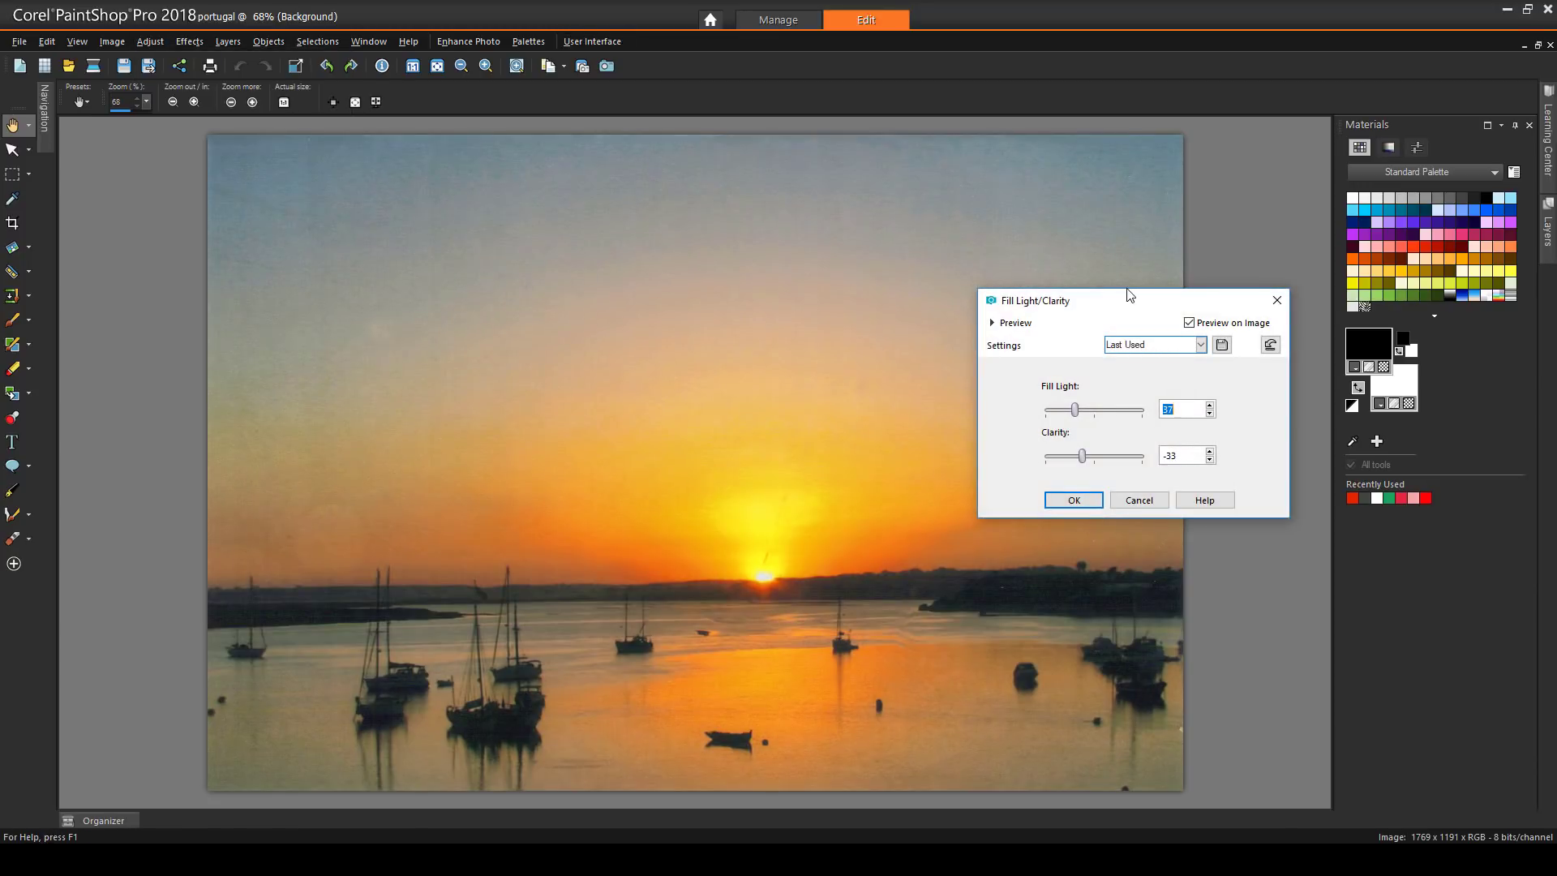
pyautogui.moveTo(1074, 409); pyautogui.dragTo(1106, 412)
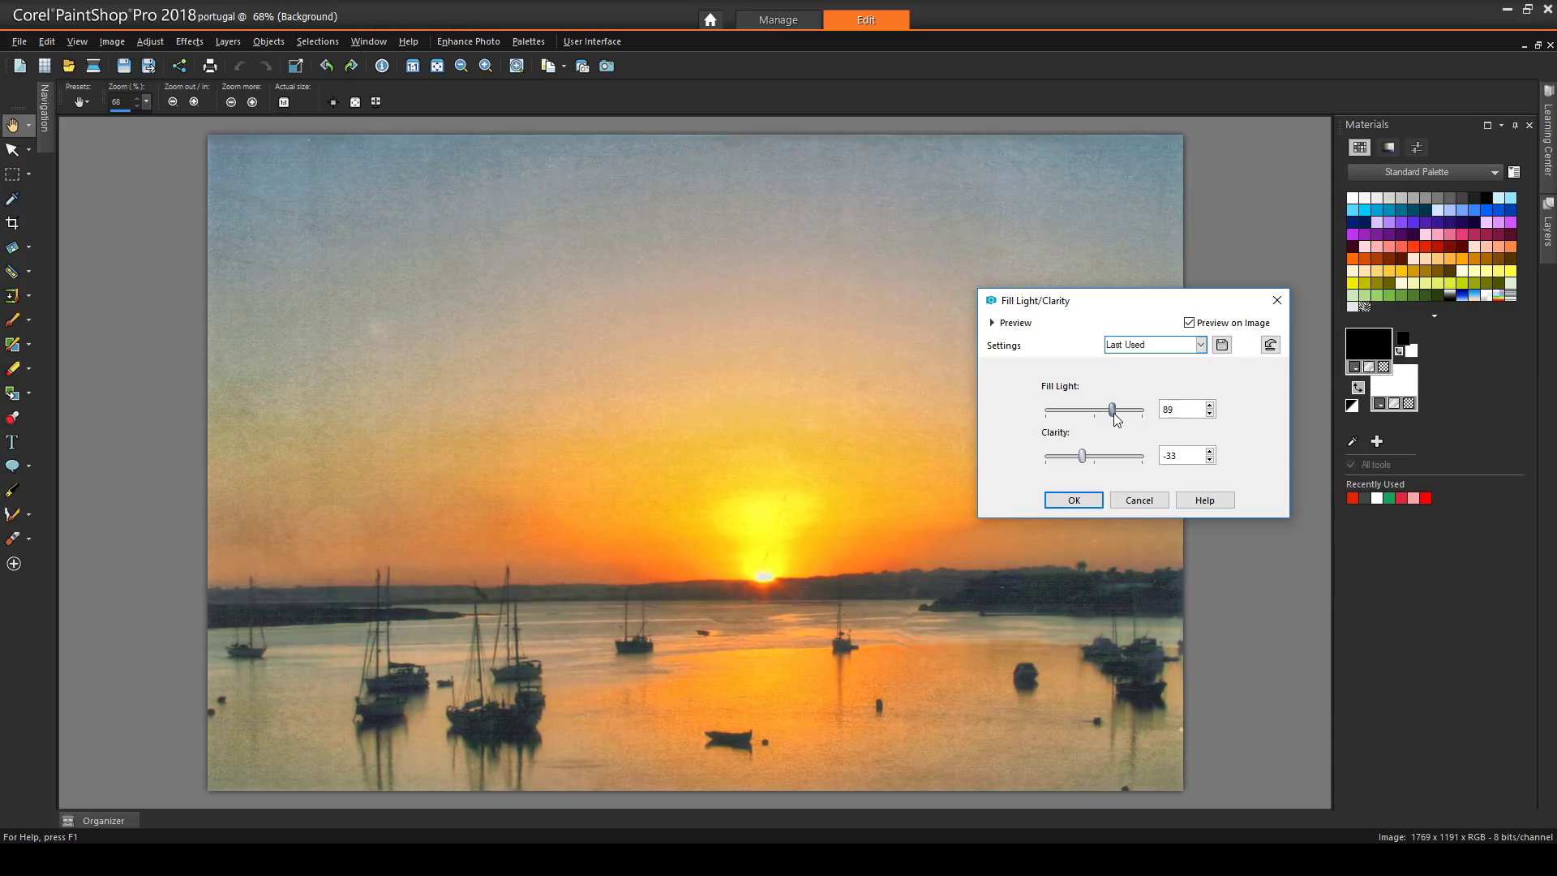
pyautogui.click(1073, 501)
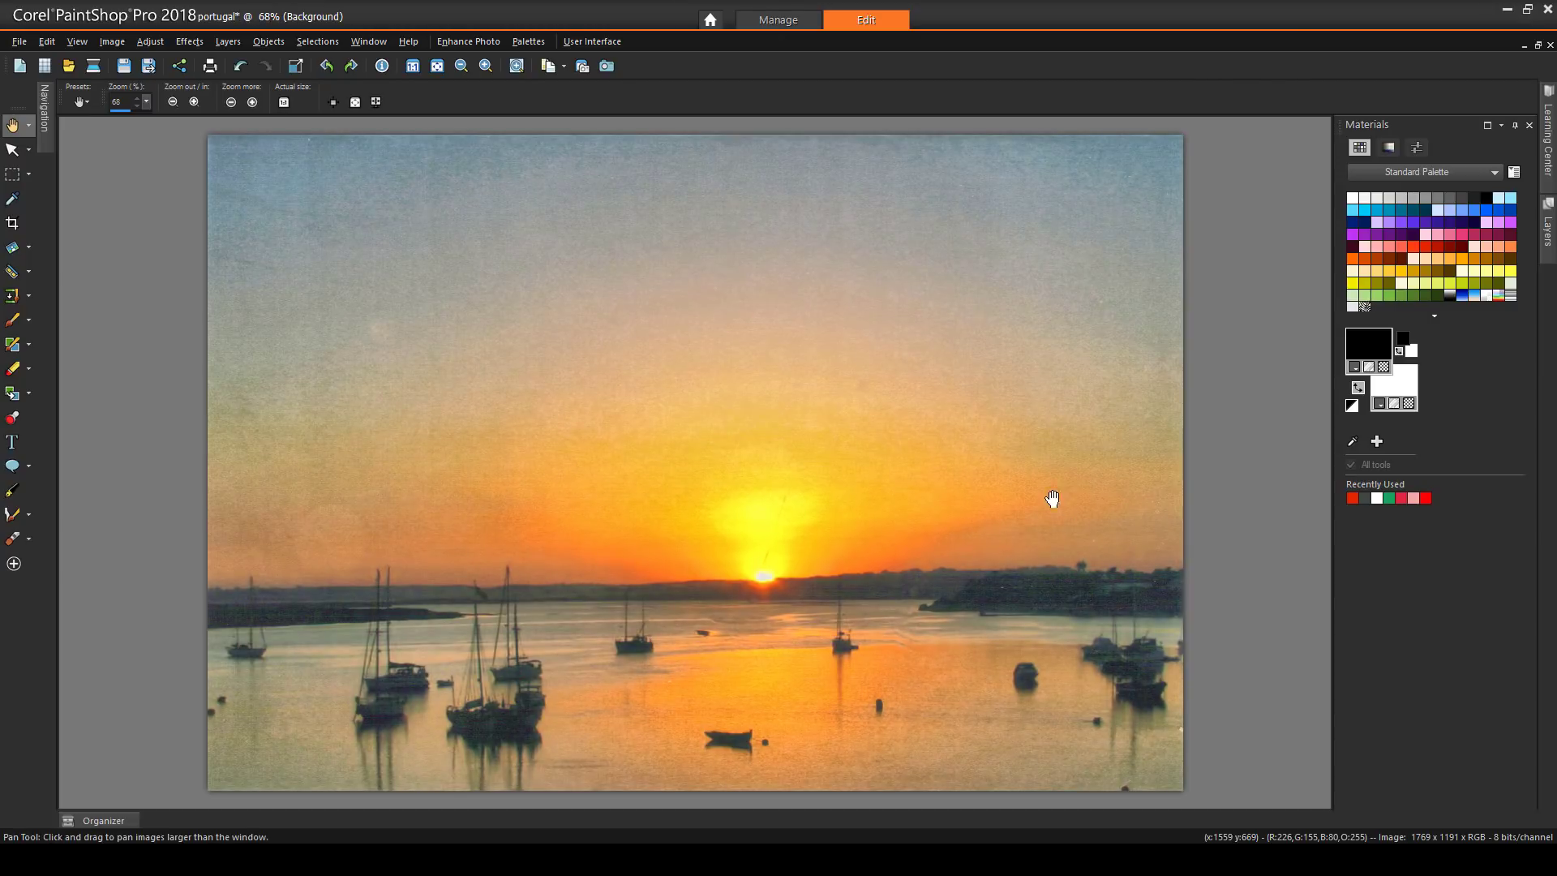
pyautogui.click(141, 40)
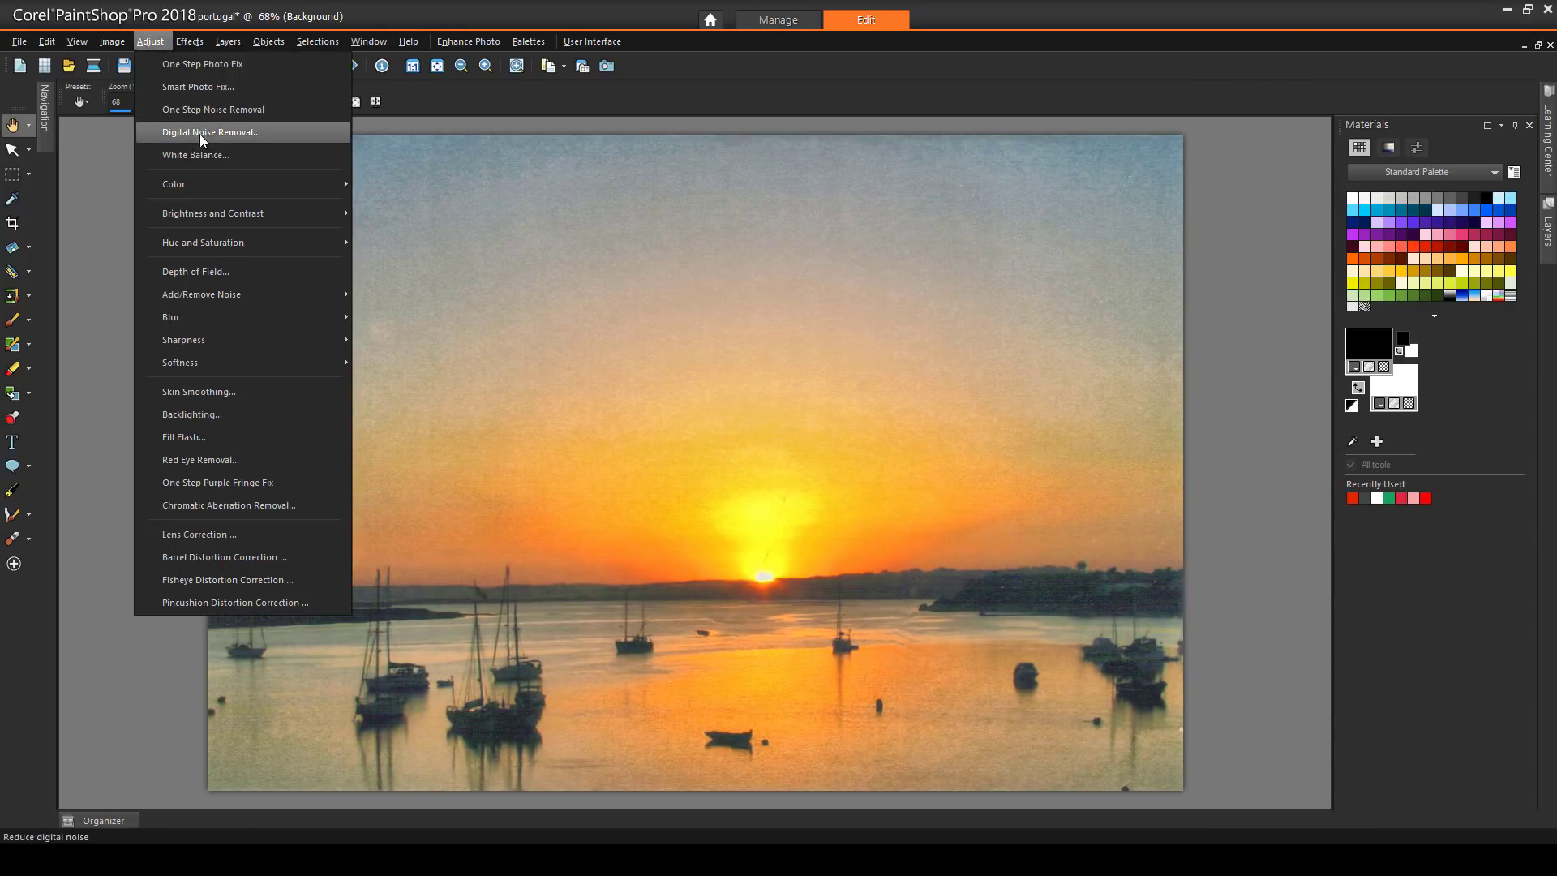
# Apply White Balance with Advanced Options, Enhance Temperature 3872 and Tint -10.
pyautogui.click(202, 154)
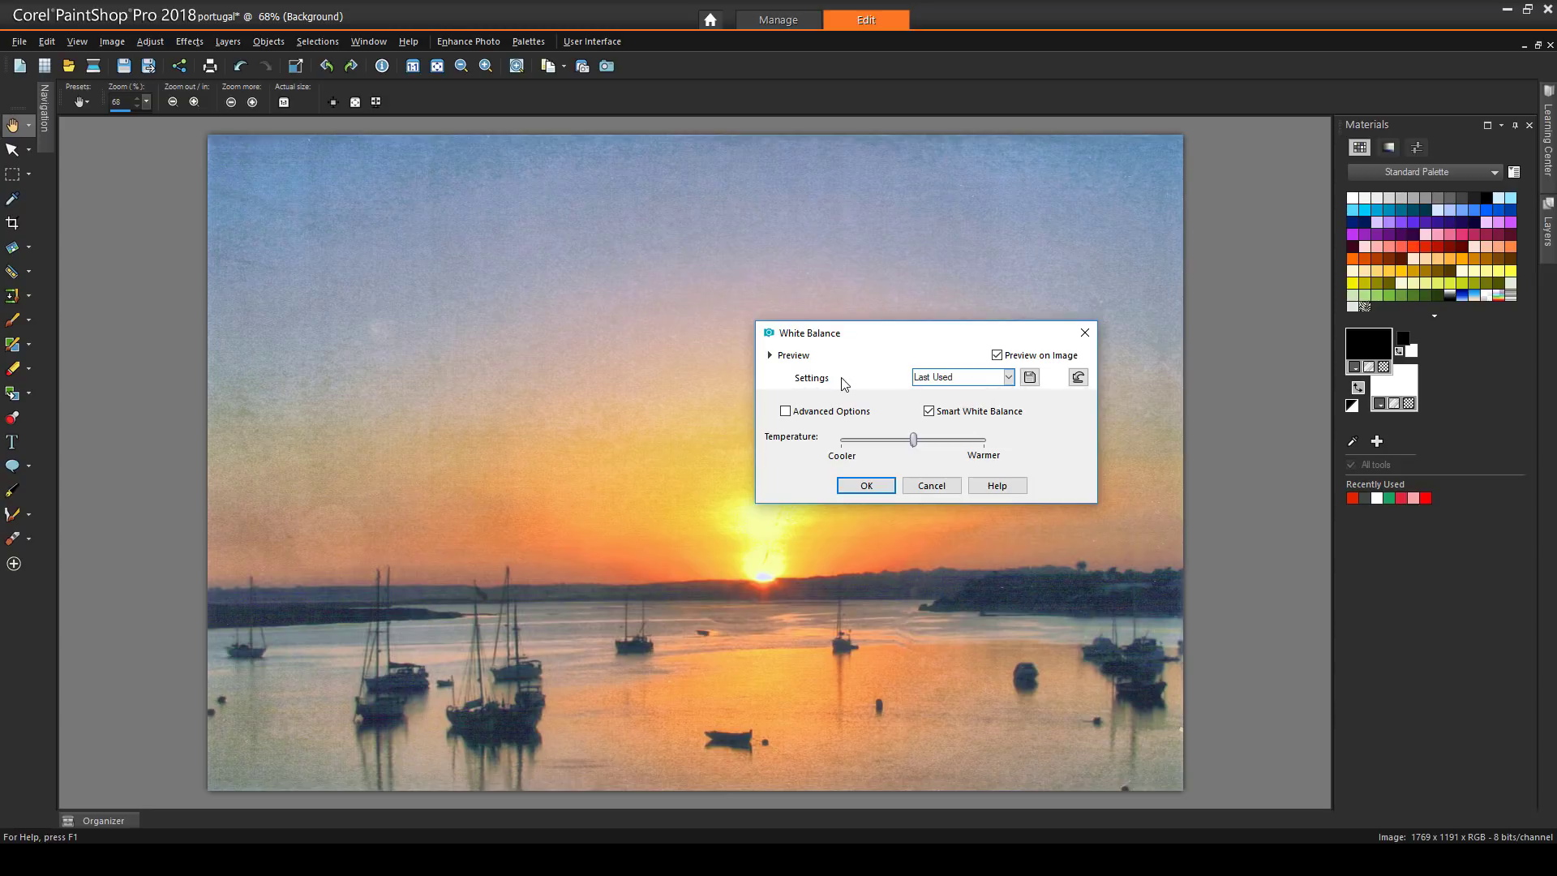
pyautogui.moveTo(914, 440); pyautogui.dragTo(900, 441)
pyautogui.click(784, 411)
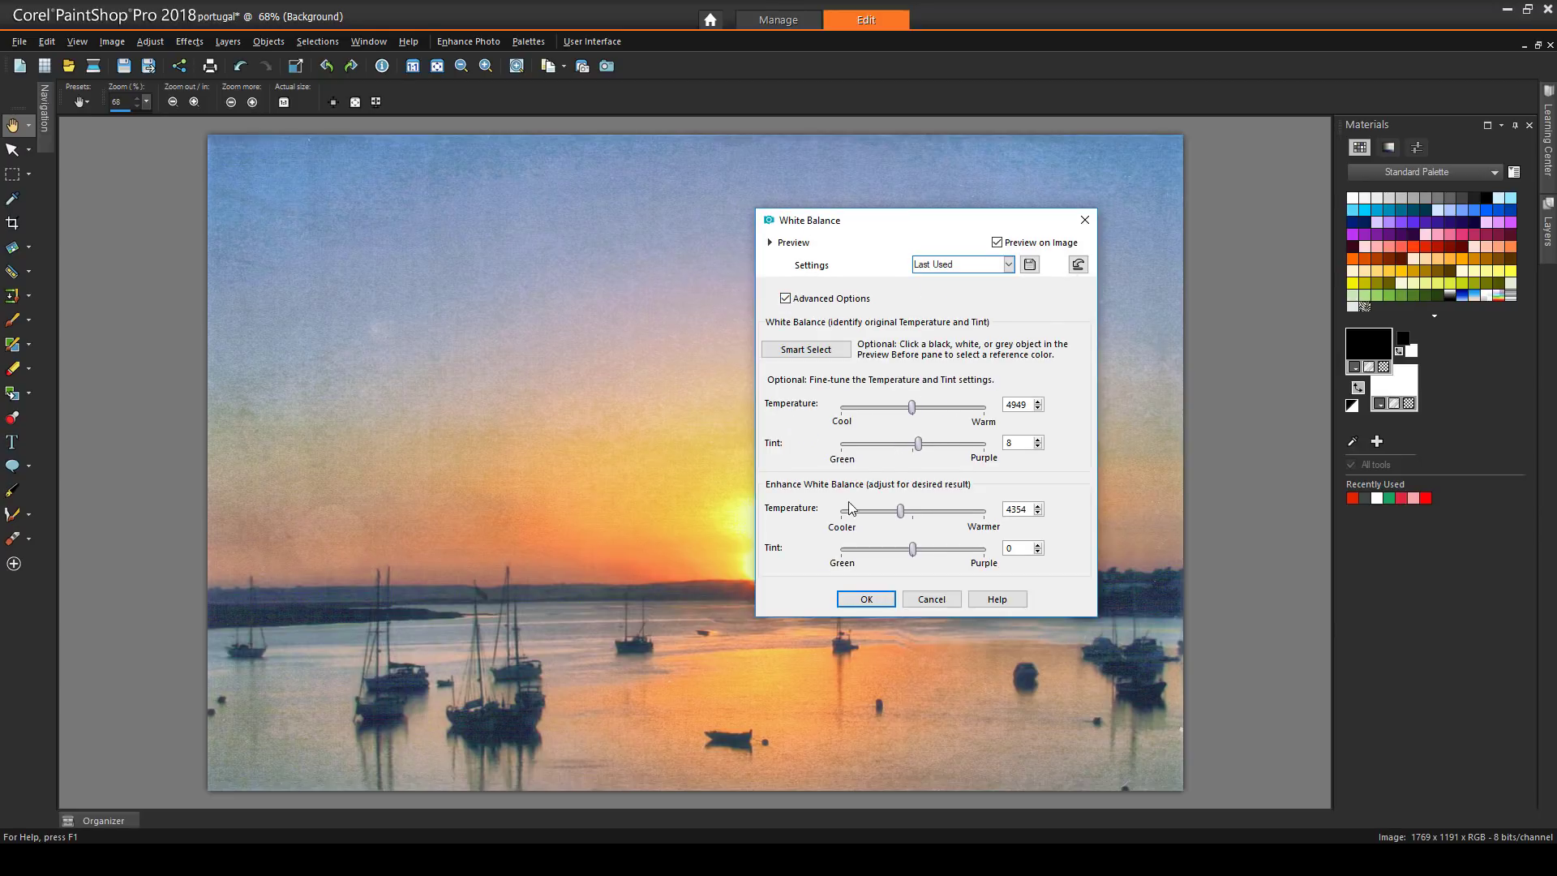
pyautogui.moveTo(901, 511); pyautogui.dragTo(908, 546)
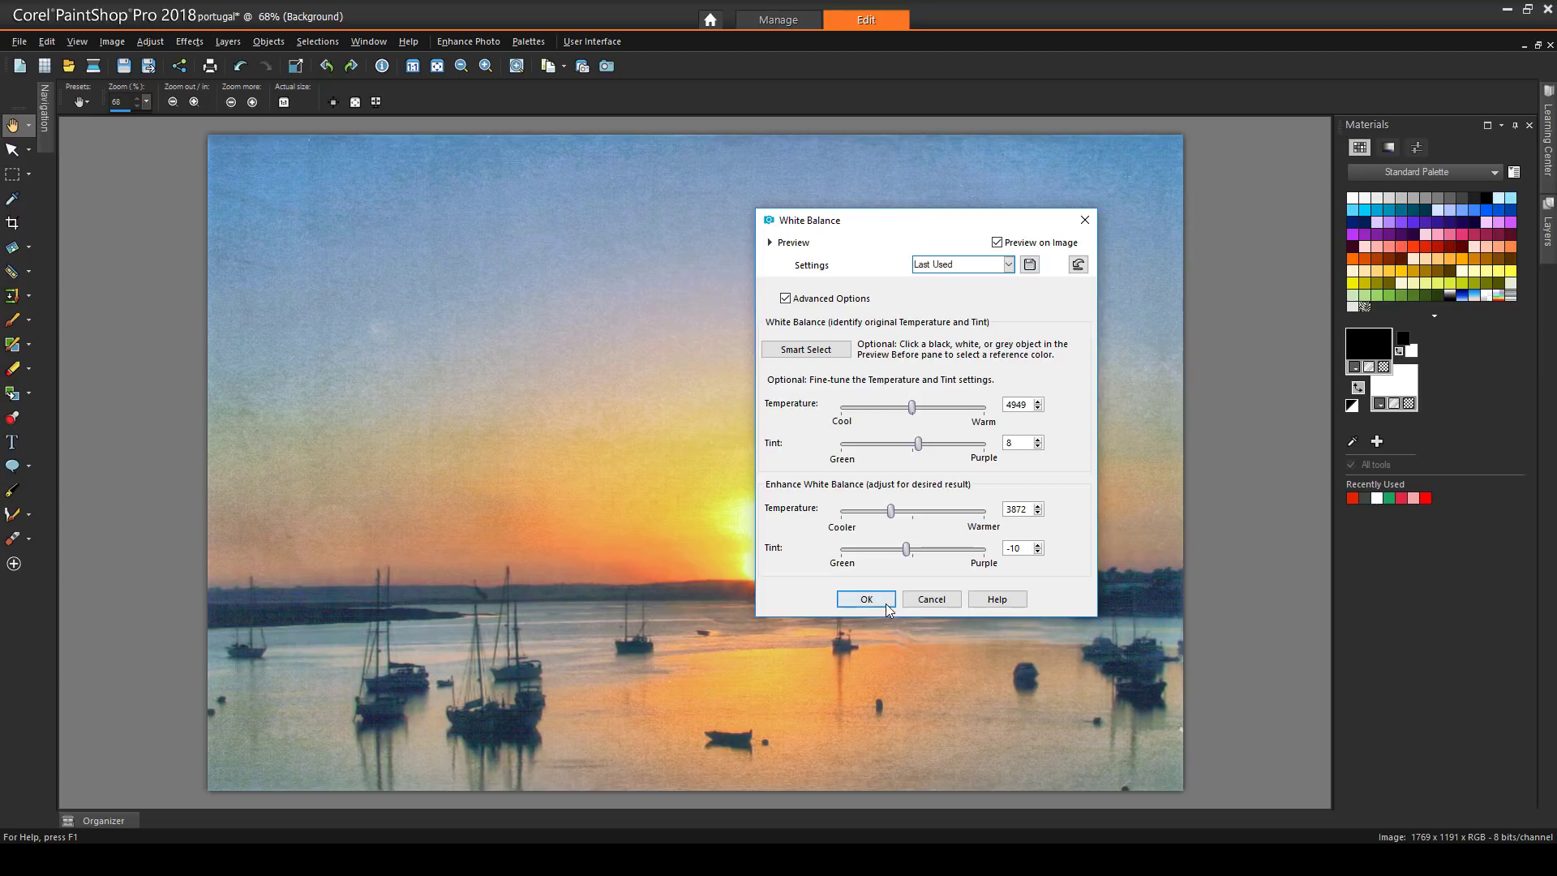
pyautogui.click(865, 598)
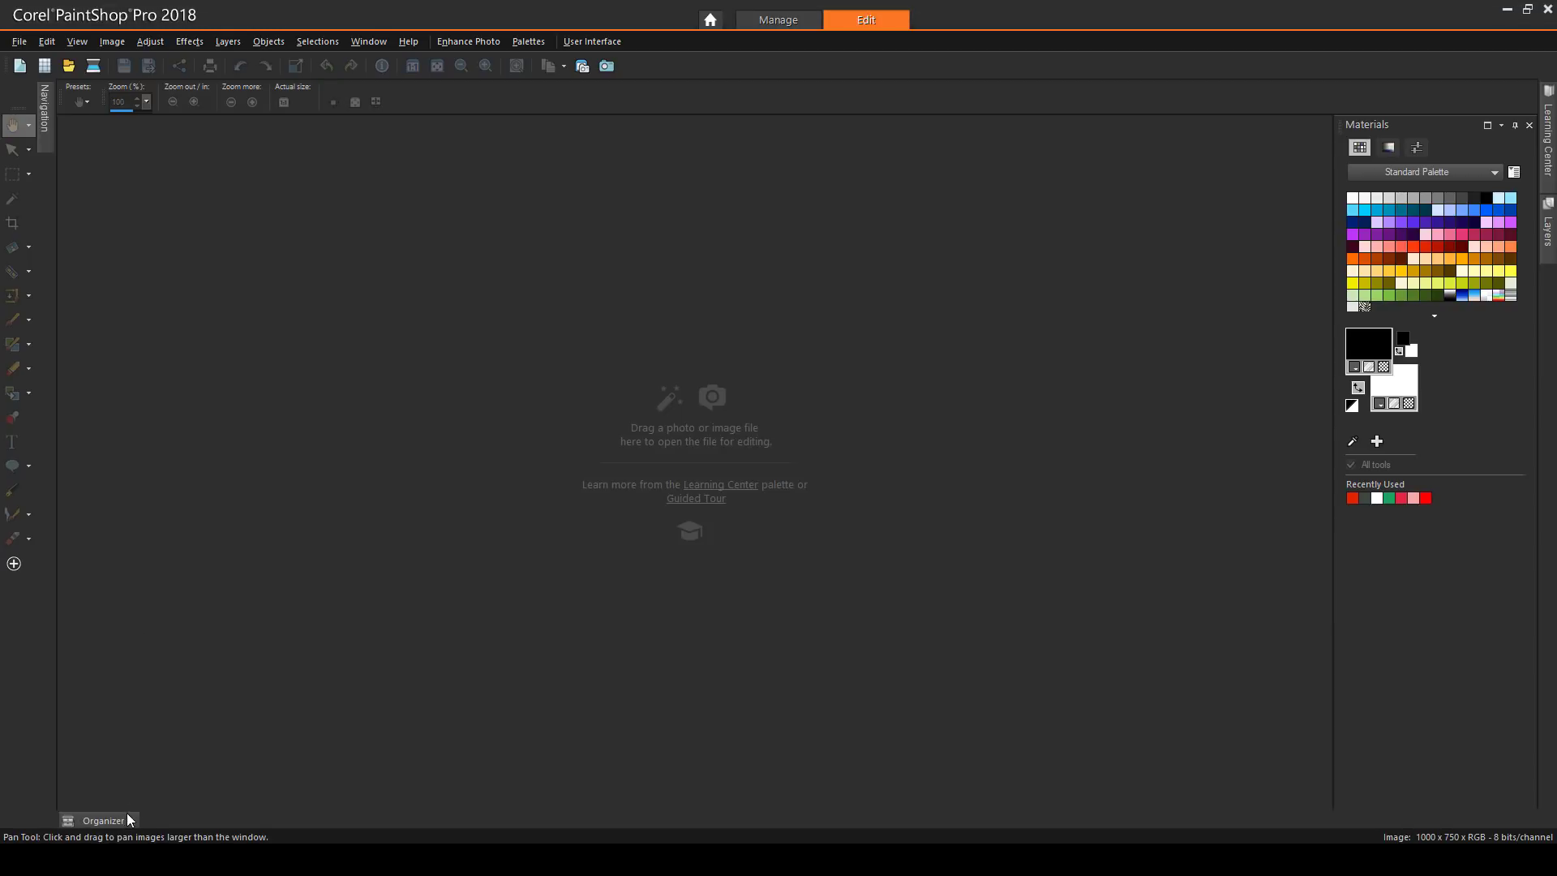
pyautogui.click(103, 820)
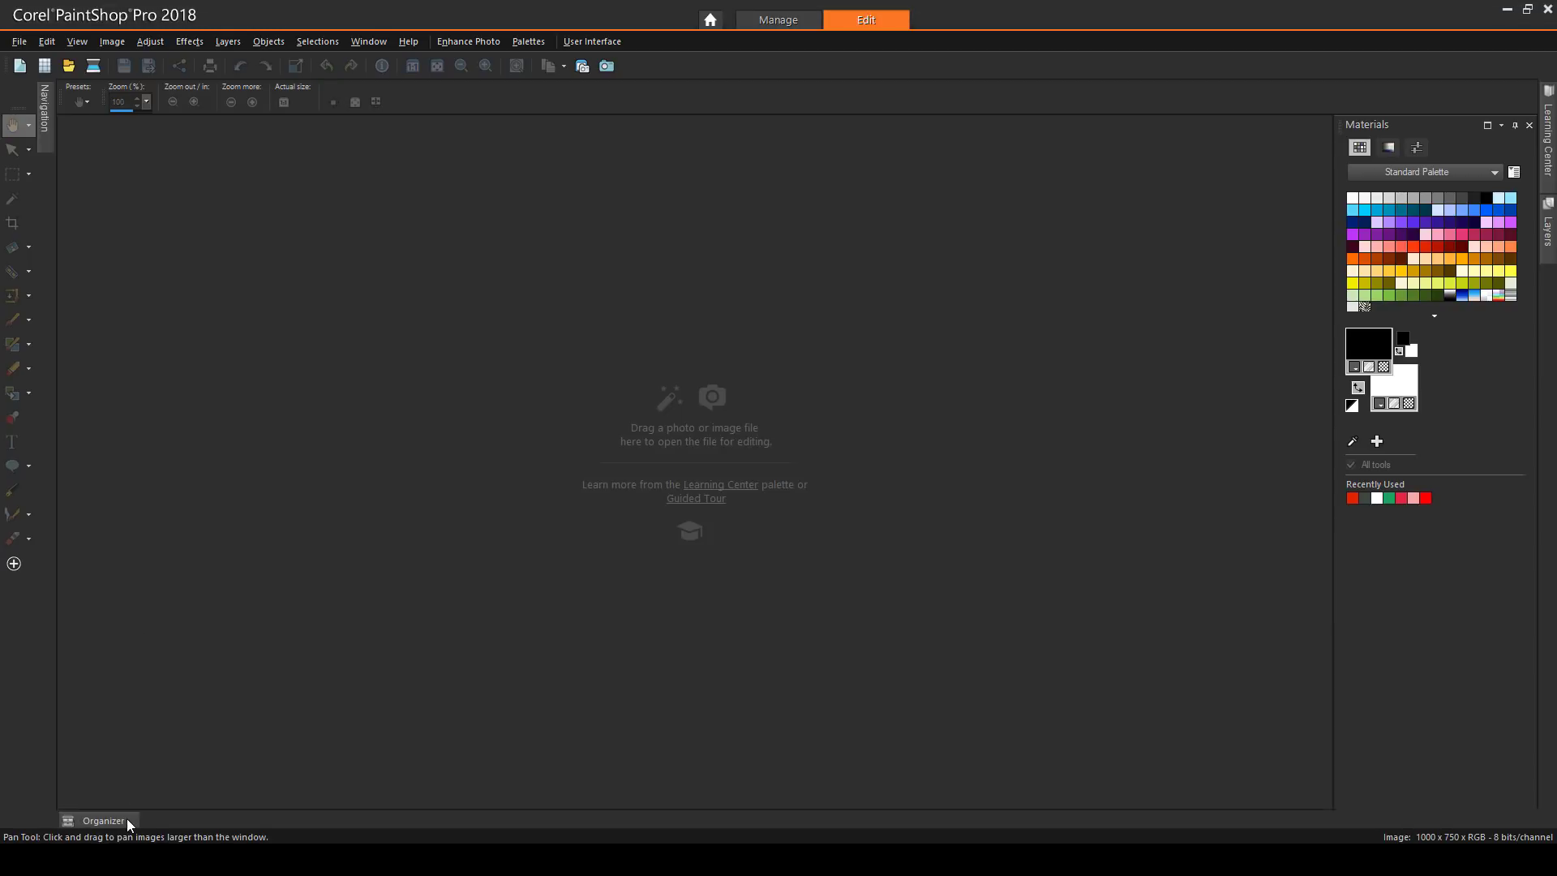
pyautogui.doubleClick(378, 743)
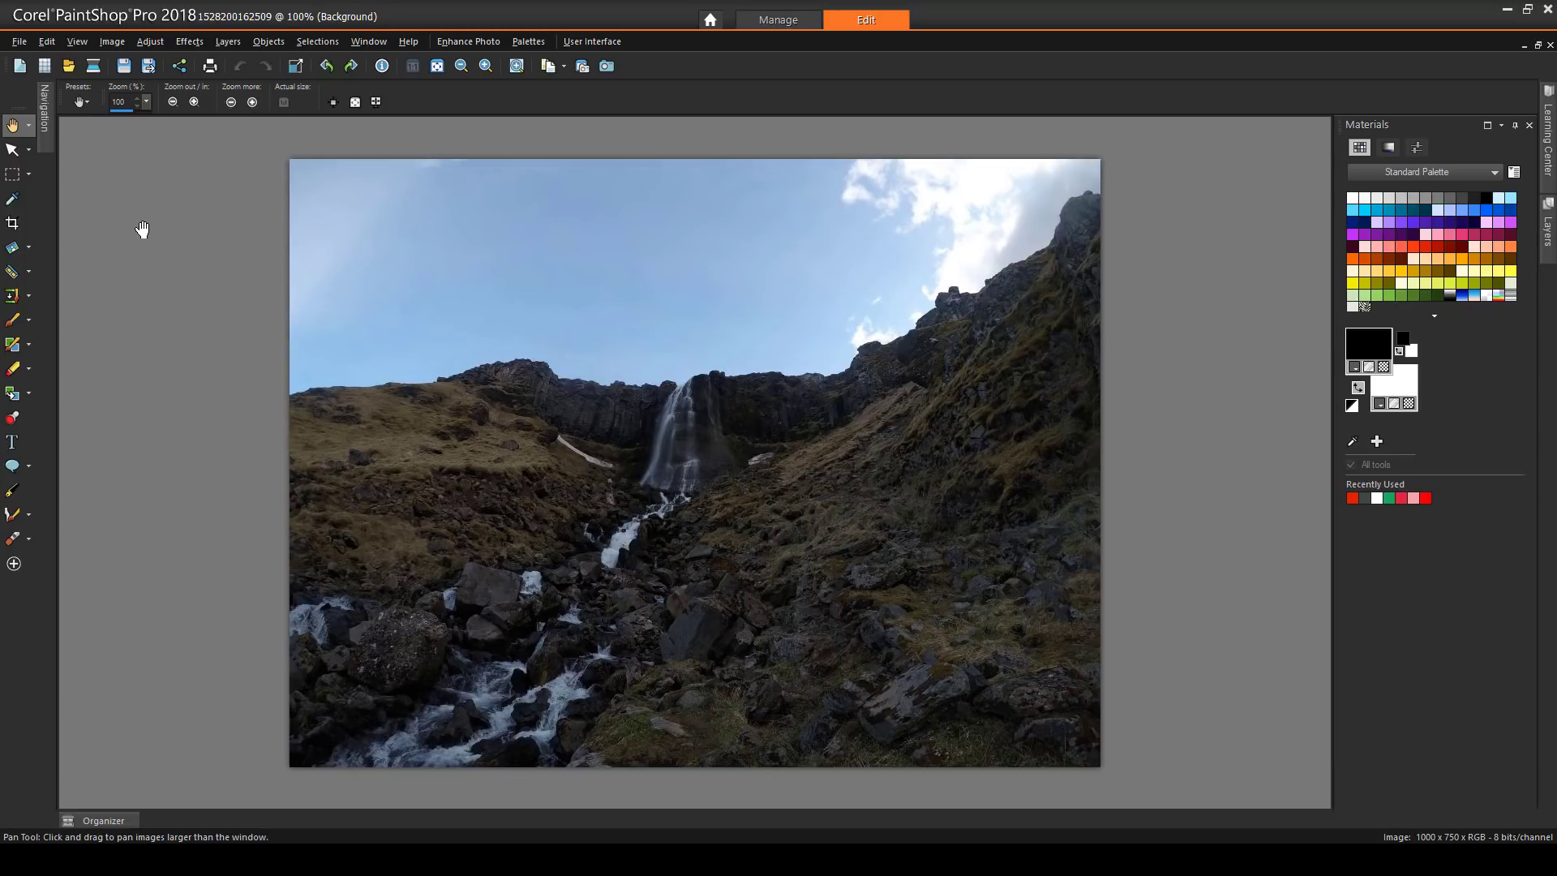
pyautogui.click(158, 42)
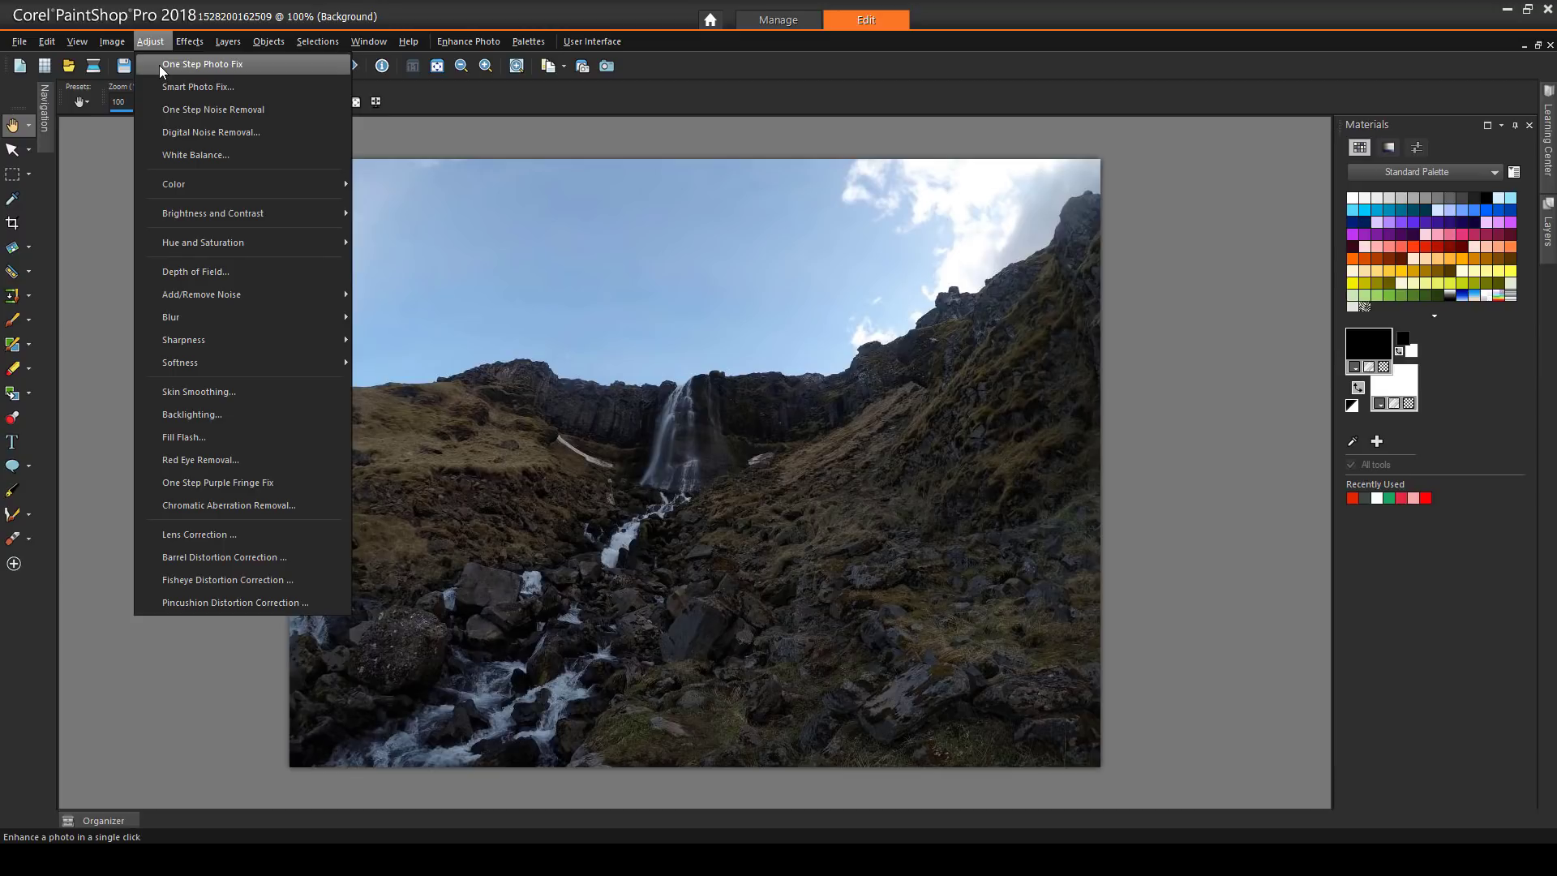
pyautogui.click(159, 65)
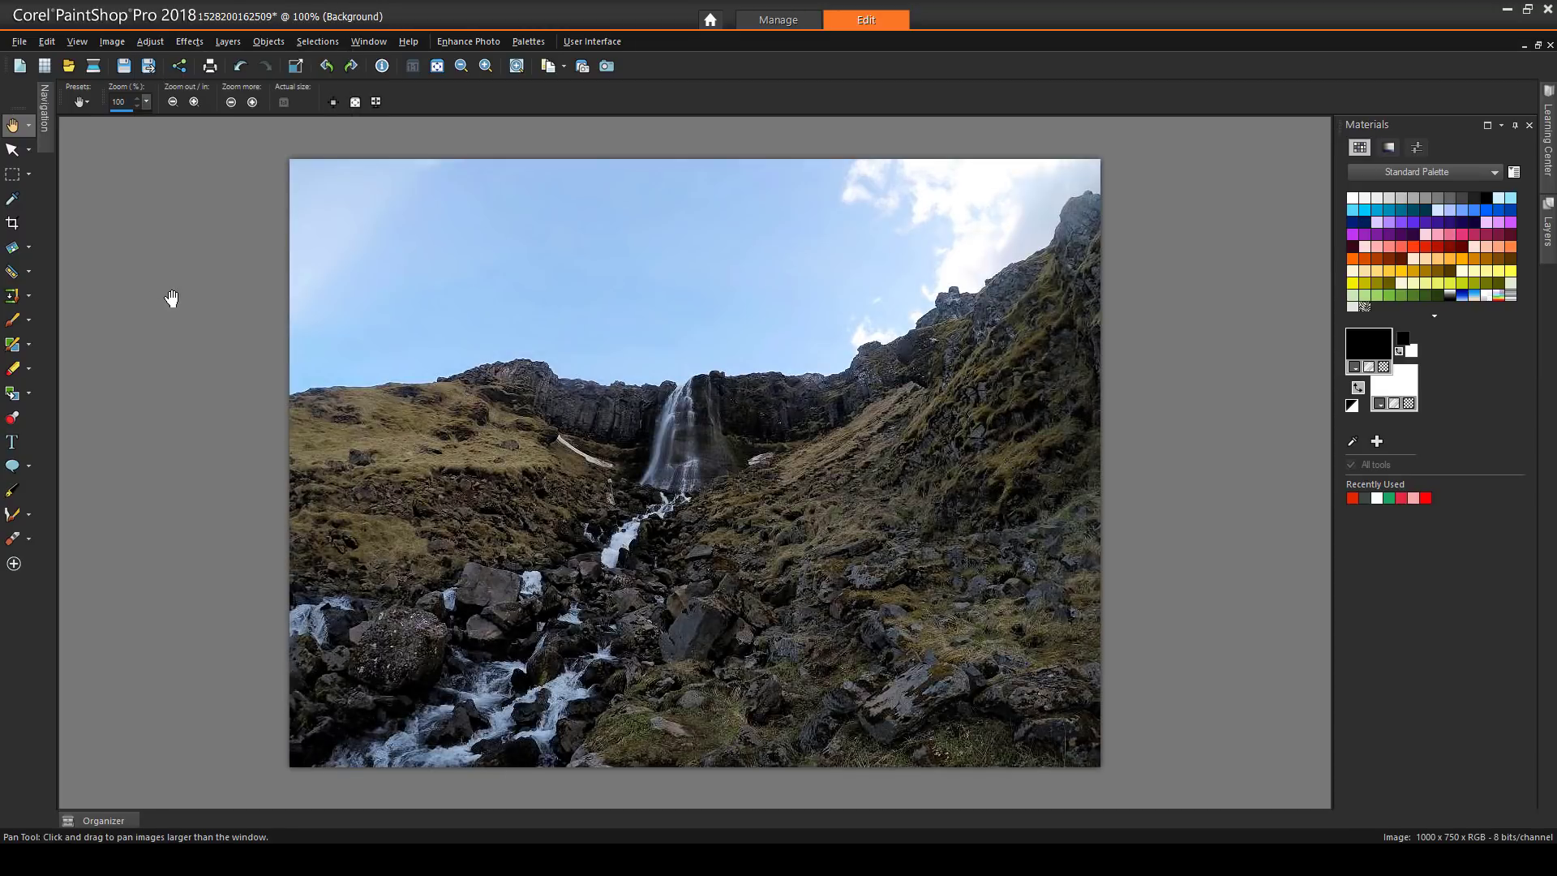
pyautogui.hotkey('ctrl', 'z')
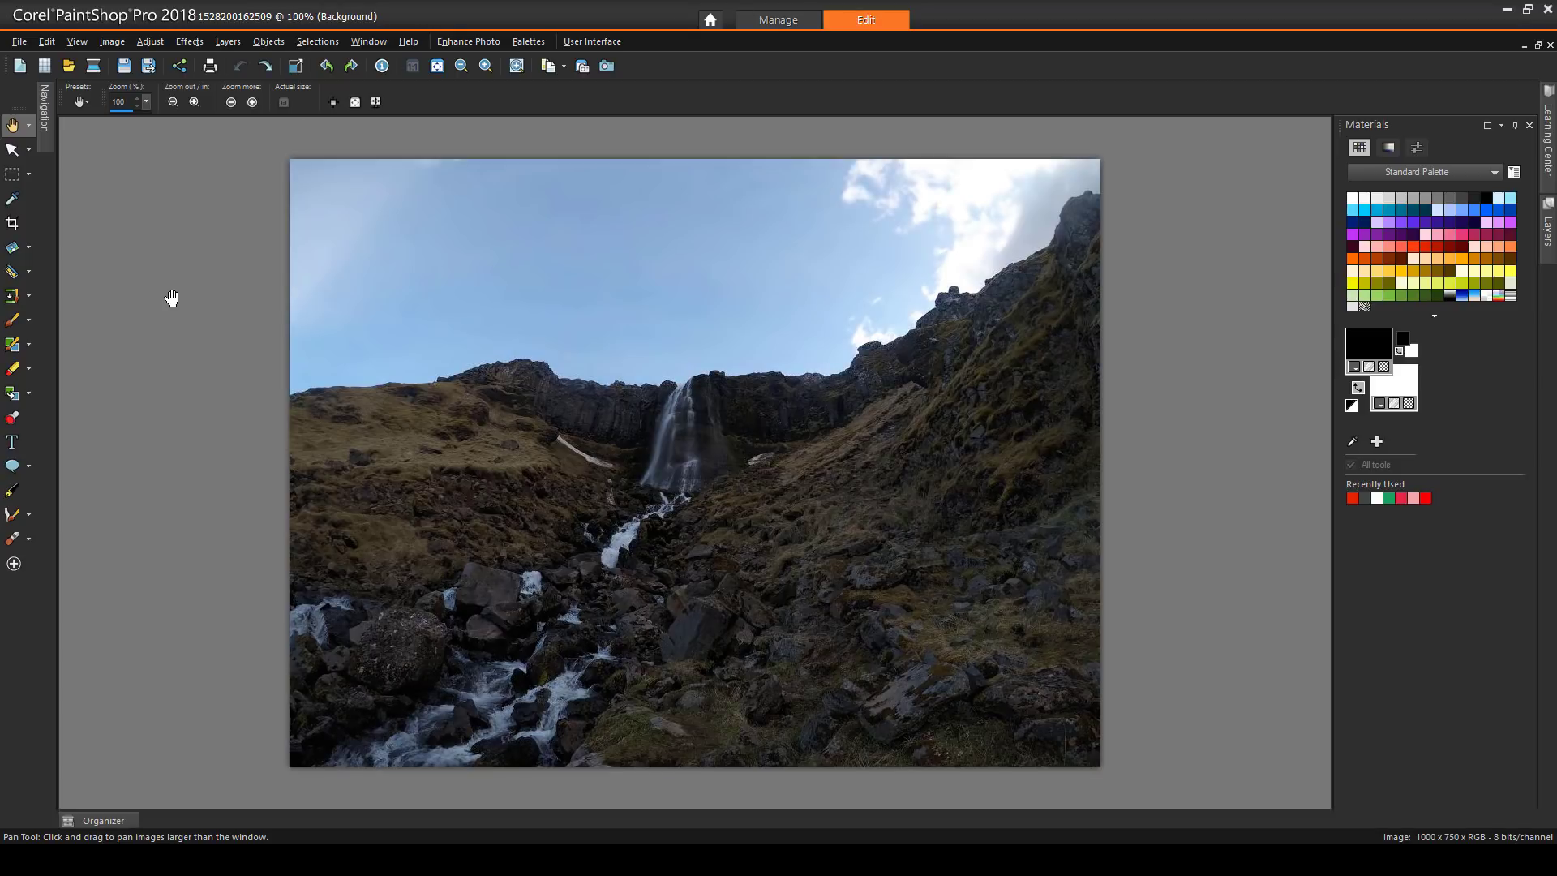
pyautogui.click(150, 41)
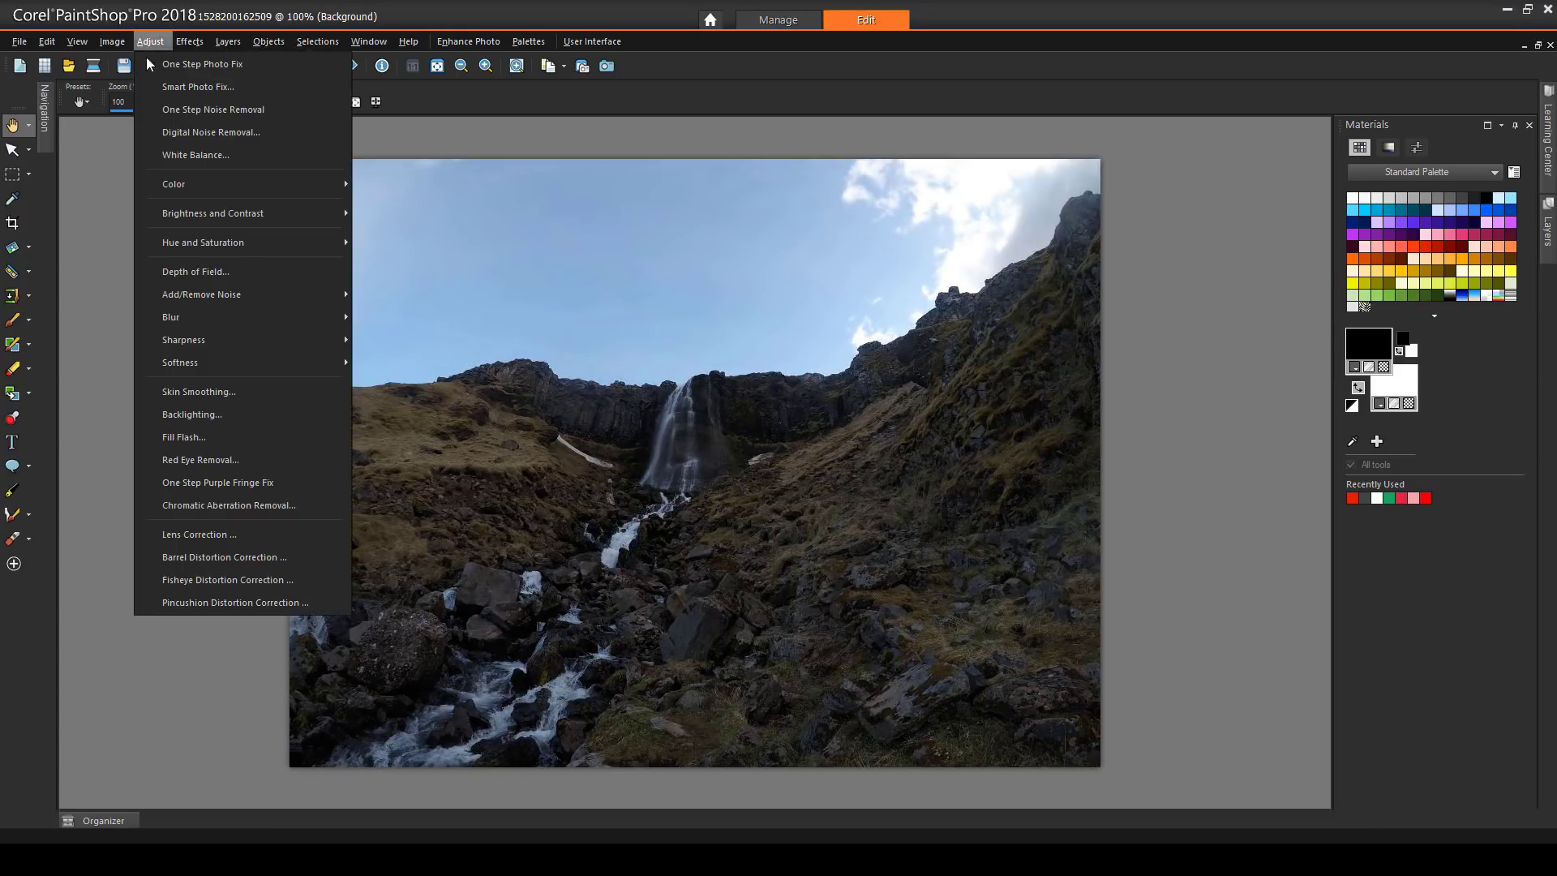
# Apply Smart Photo Fix from suggested settings with Overall 44, Highlights 78 and Saturation 37.
pyautogui.click(166, 86)
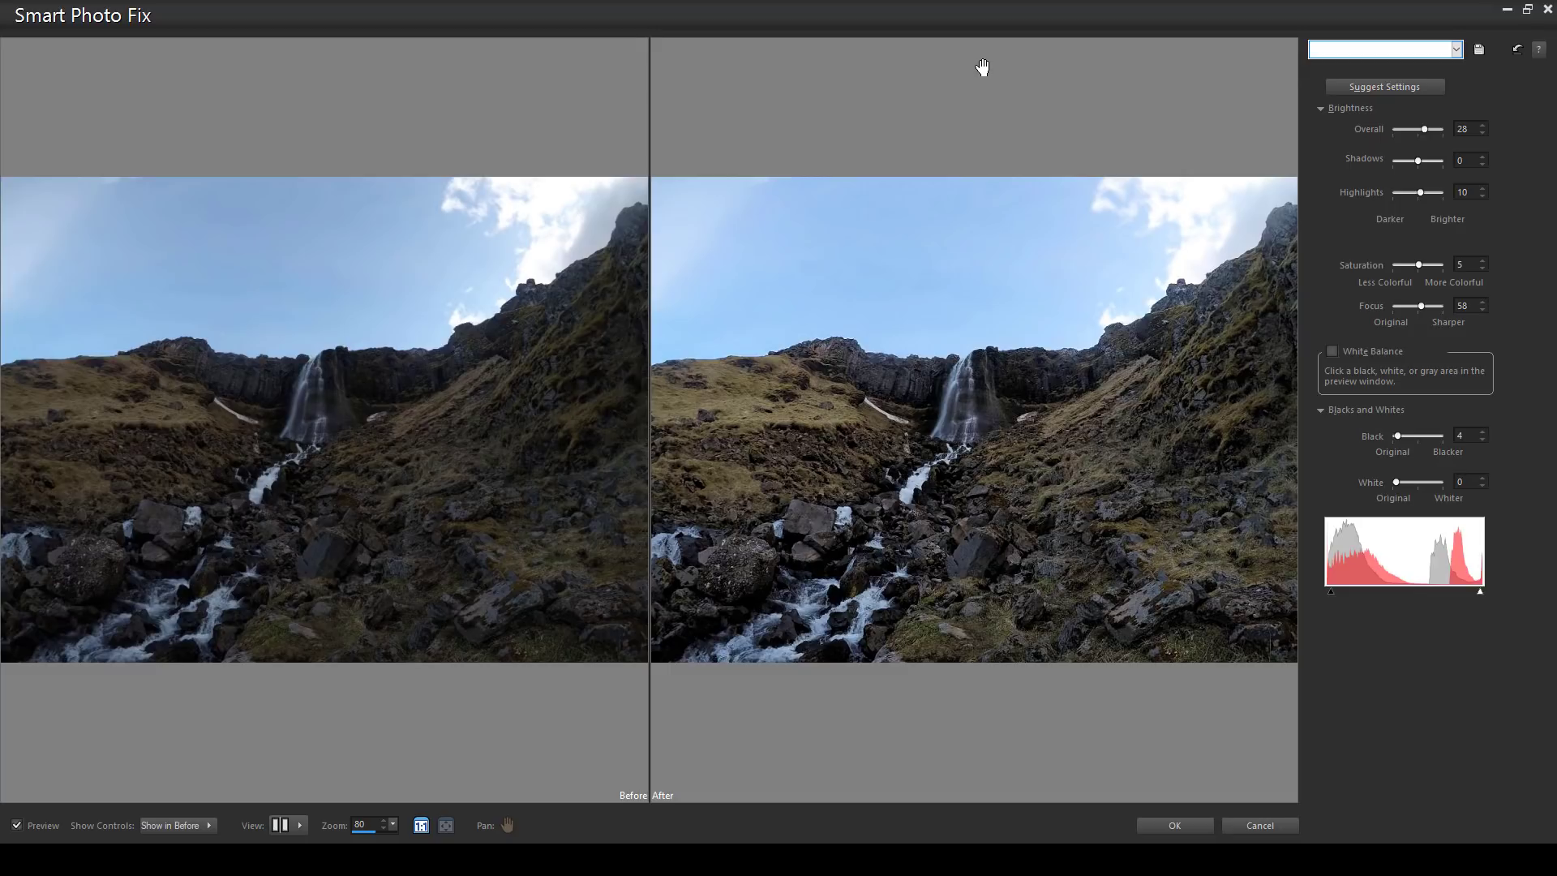
pyautogui.click(1373, 85)
pyautogui.moveTo(1424, 130); pyautogui.dragTo(1428, 133)
pyautogui.moveTo(1423, 186); pyautogui.dragTo(1437, 193)
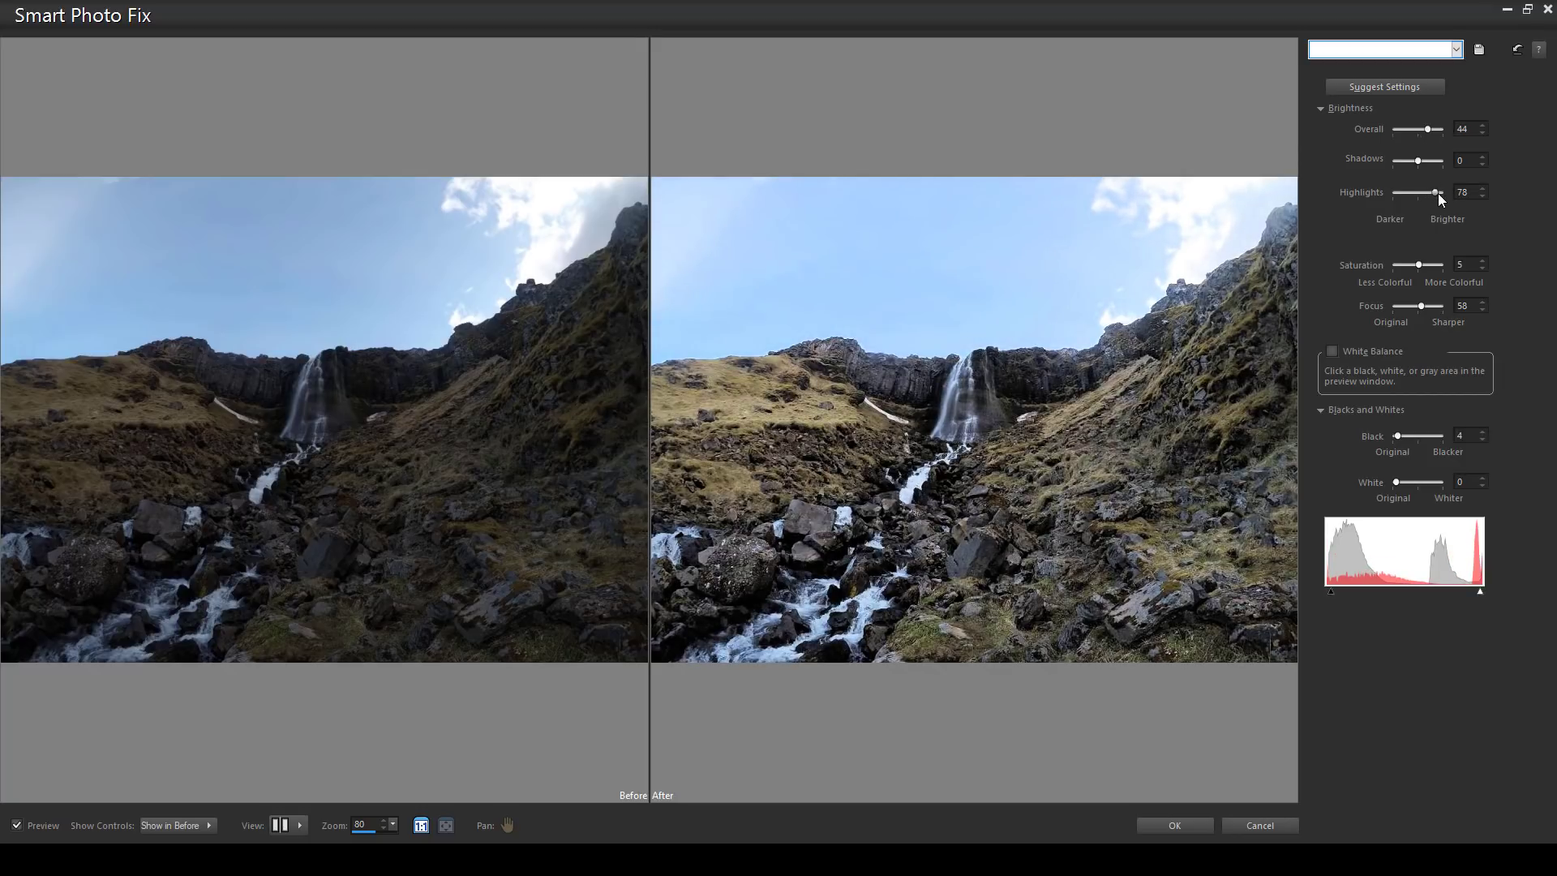
pyautogui.moveTo(1418, 264); pyautogui.dragTo(1424, 265)
pyautogui.click(1174, 826)
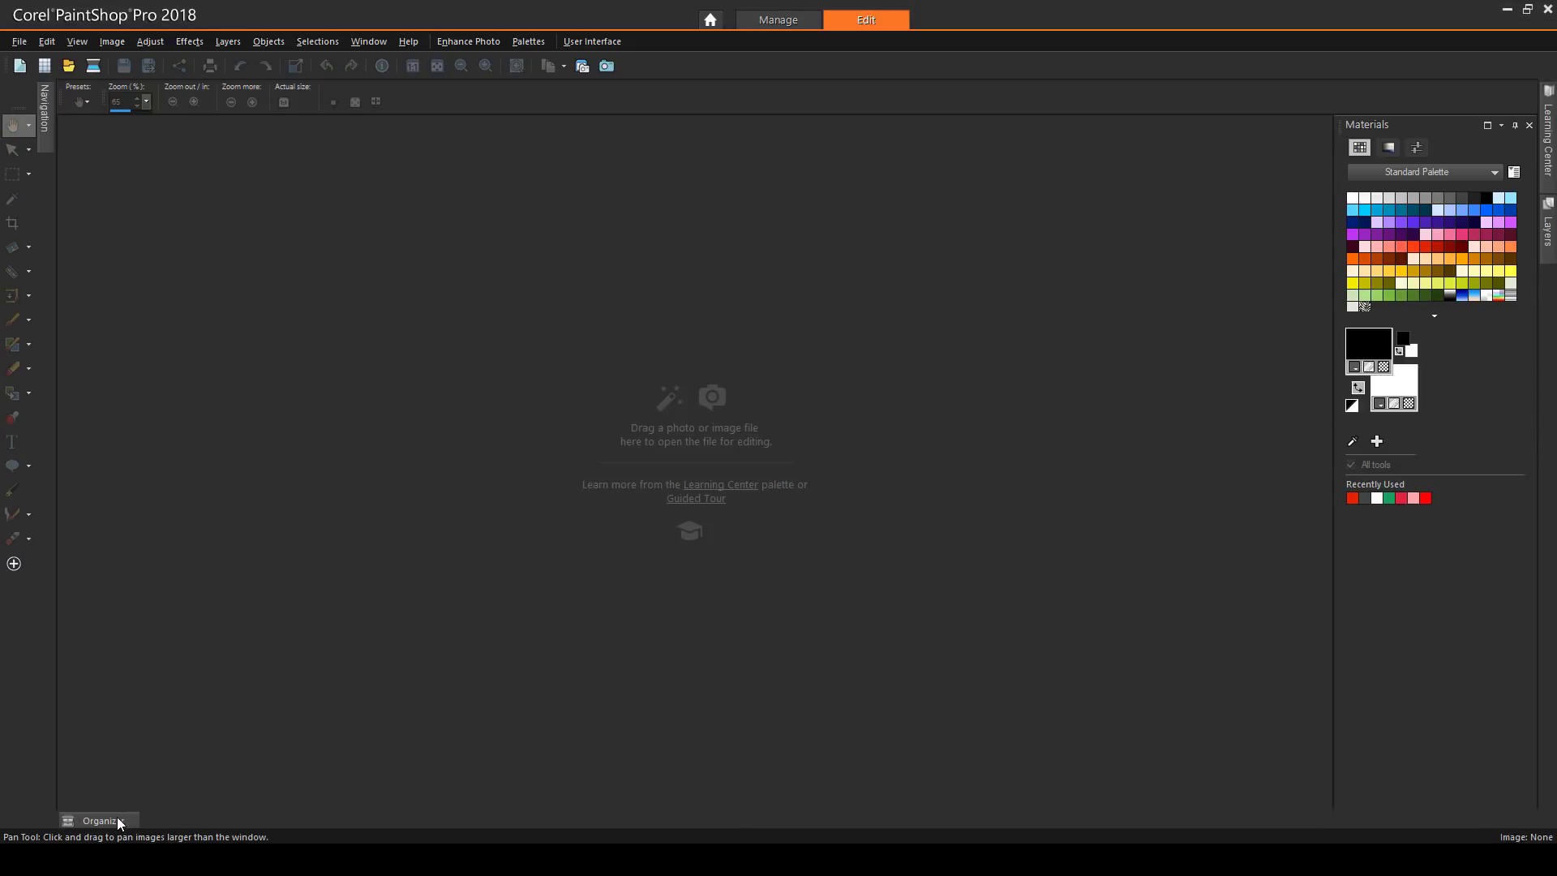
# Open the parrot photo and apply Fade Correction with its default settings.
pyautogui.click(117, 817)
pyautogui.doubleClick(918, 757)
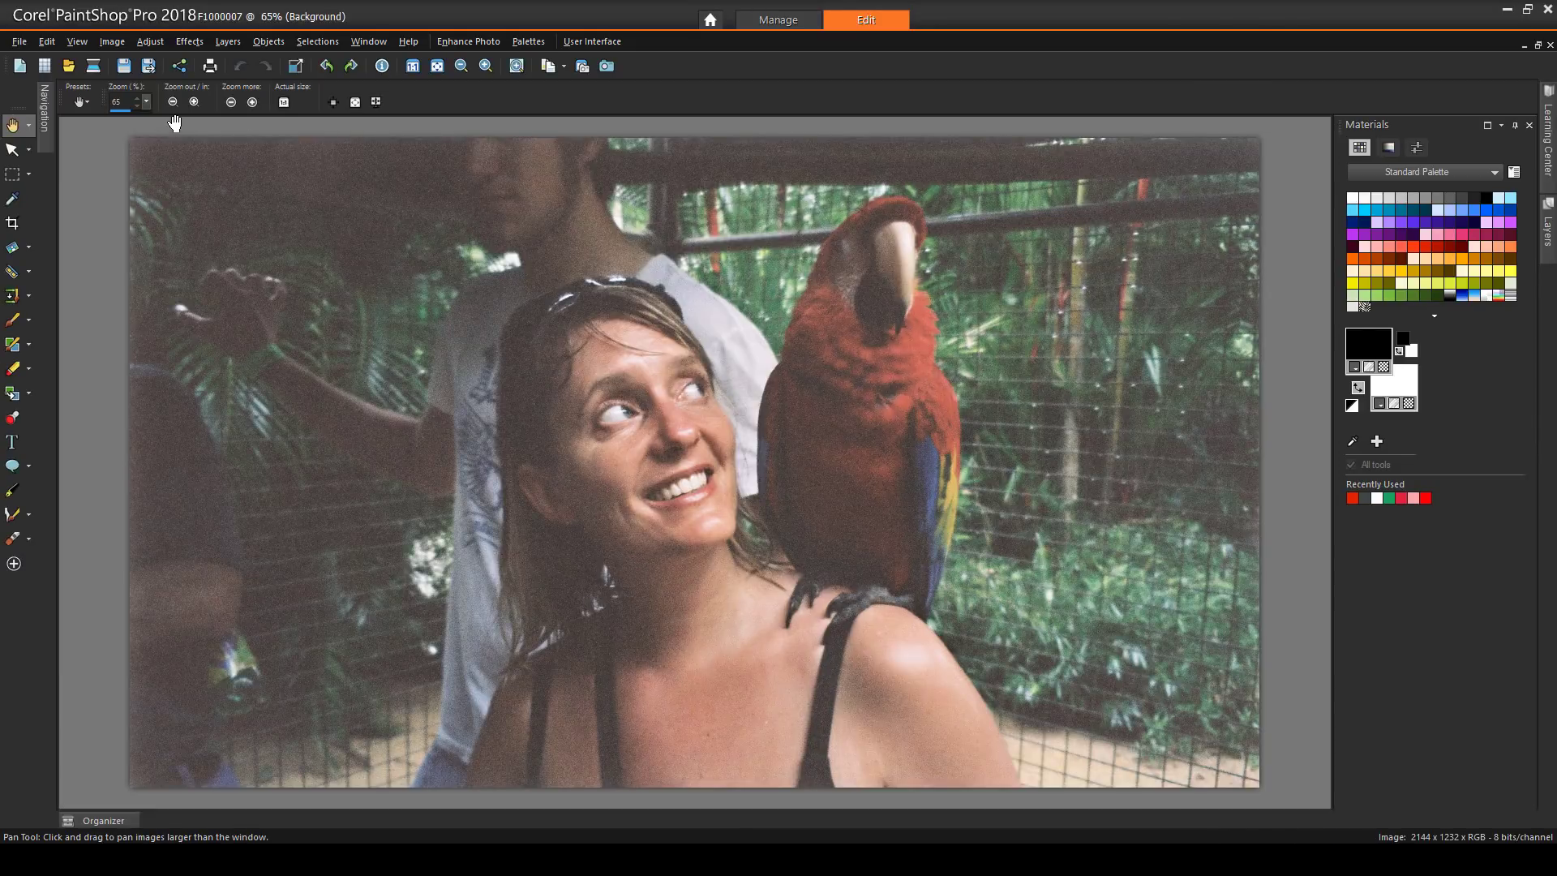
pyautogui.click(151, 41)
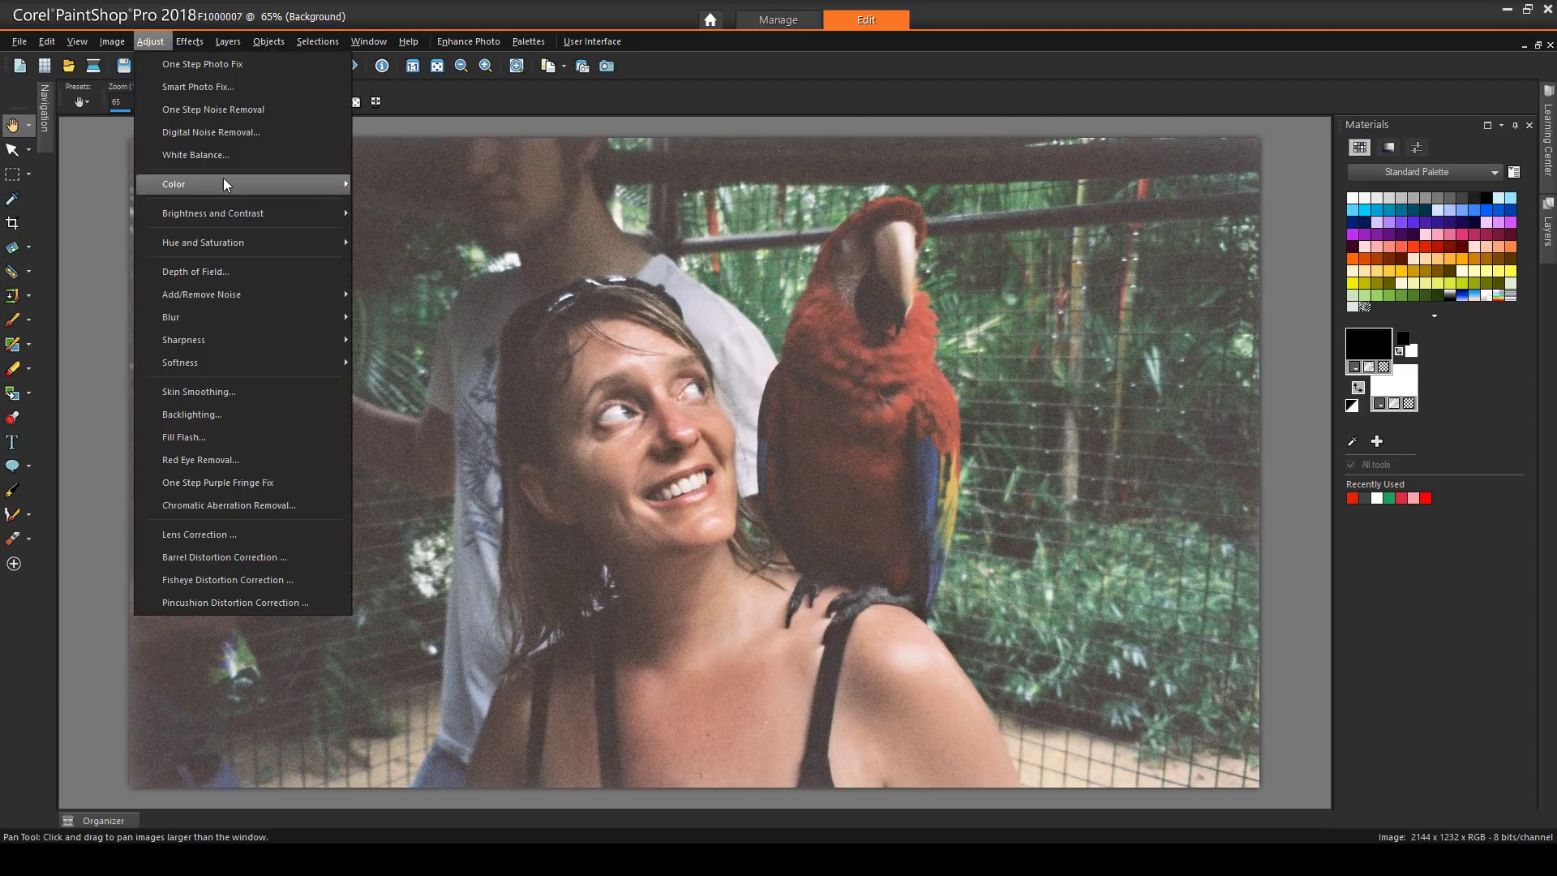
pyautogui.moveTo(222, 179)
pyautogui.click(391, 204)
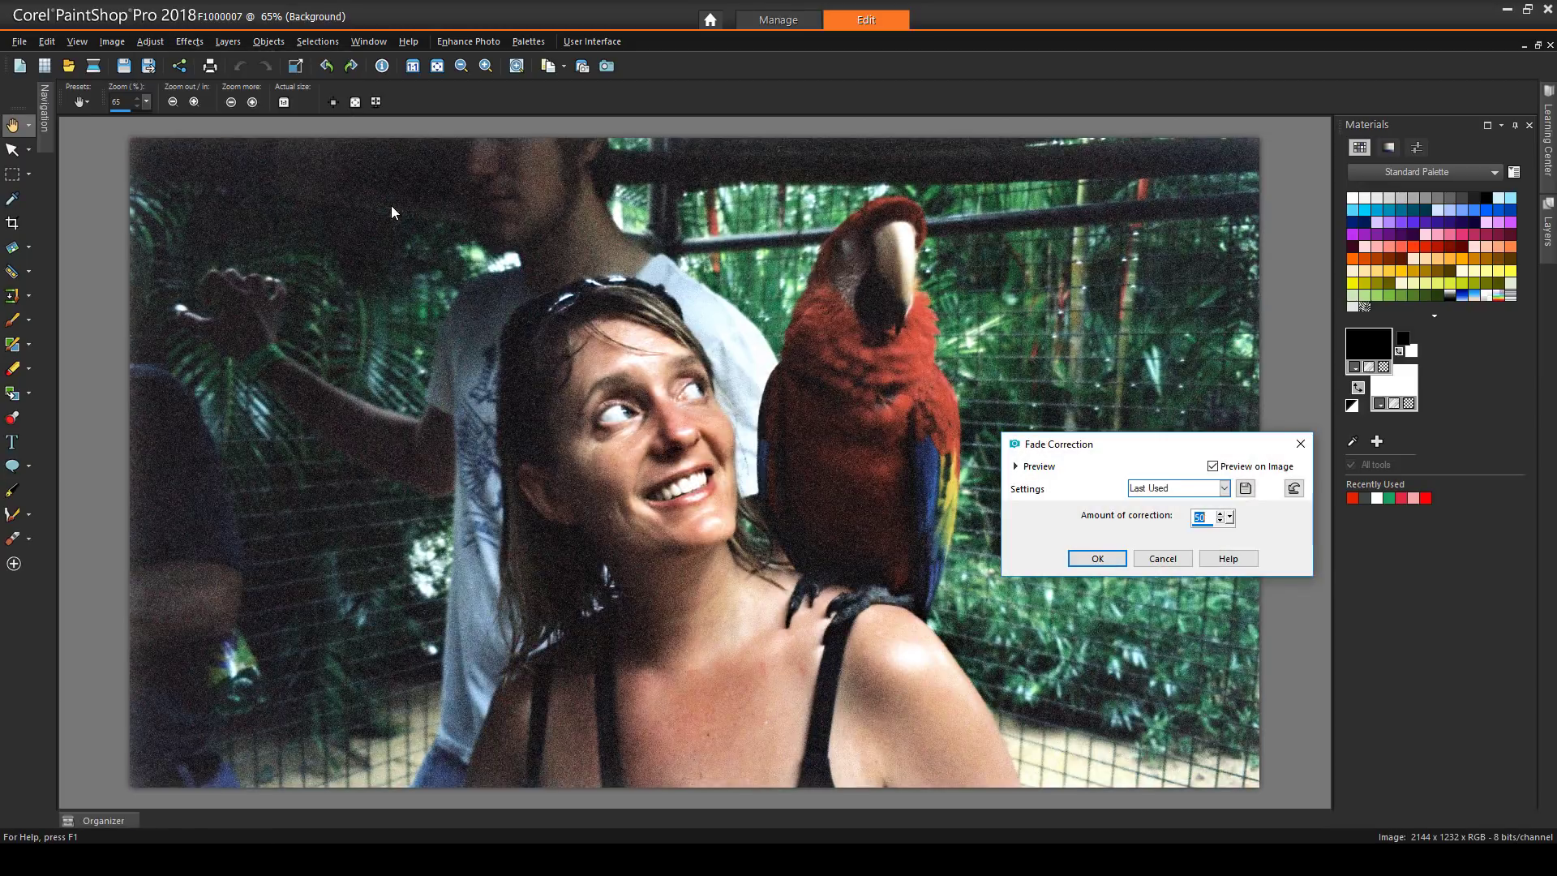
pyautogui.click(1096, 559)
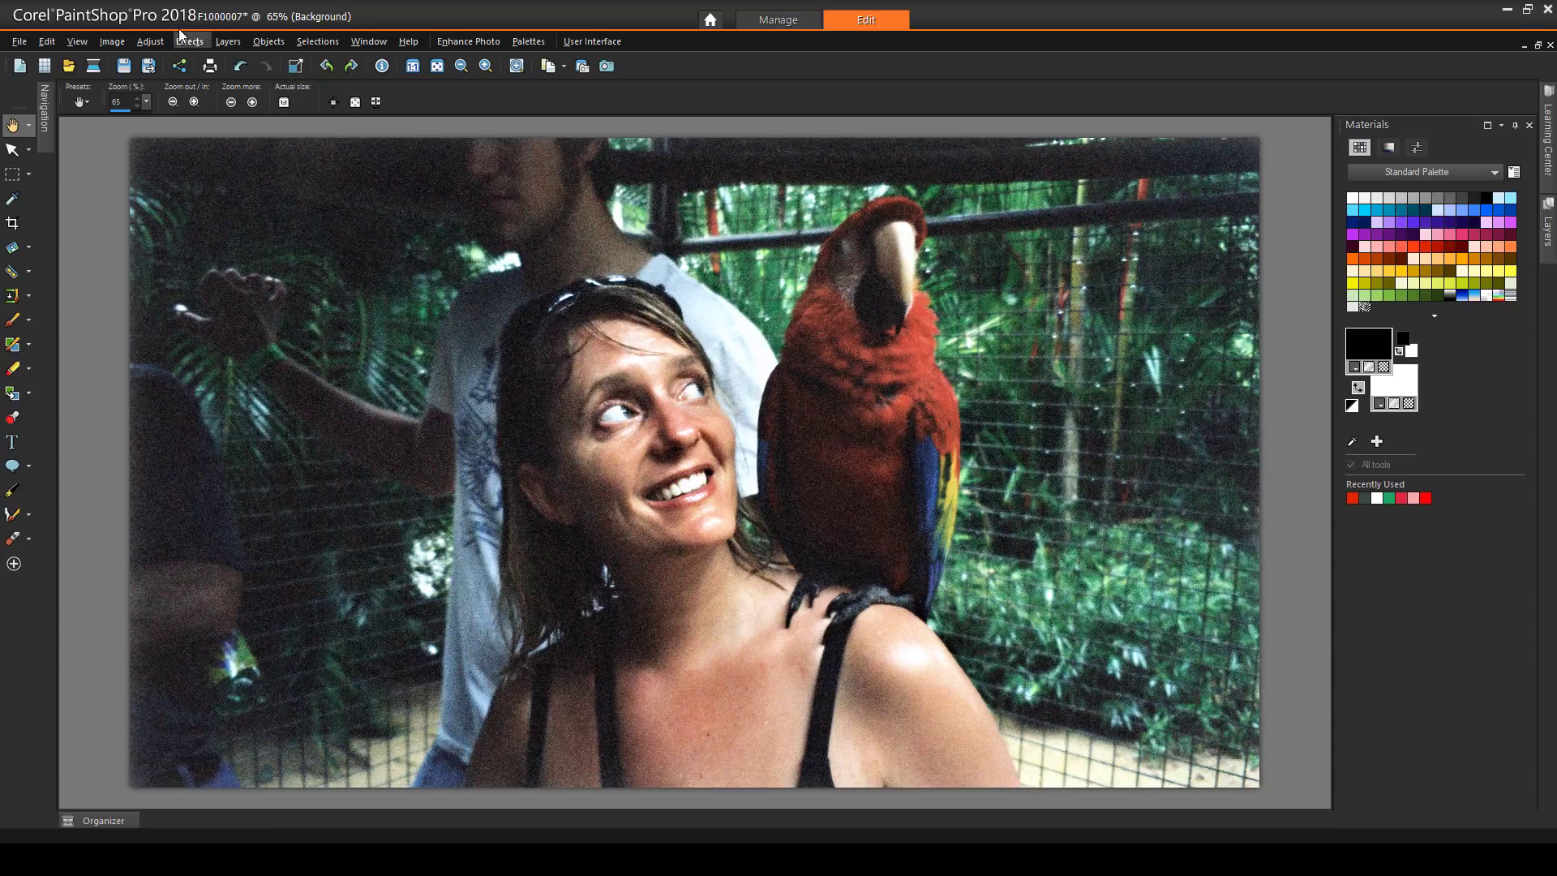
# Apply One Step Noise Removal to the parrot photo.
pyautogui.click(149, 38)
pyautogui.click(183, 110)
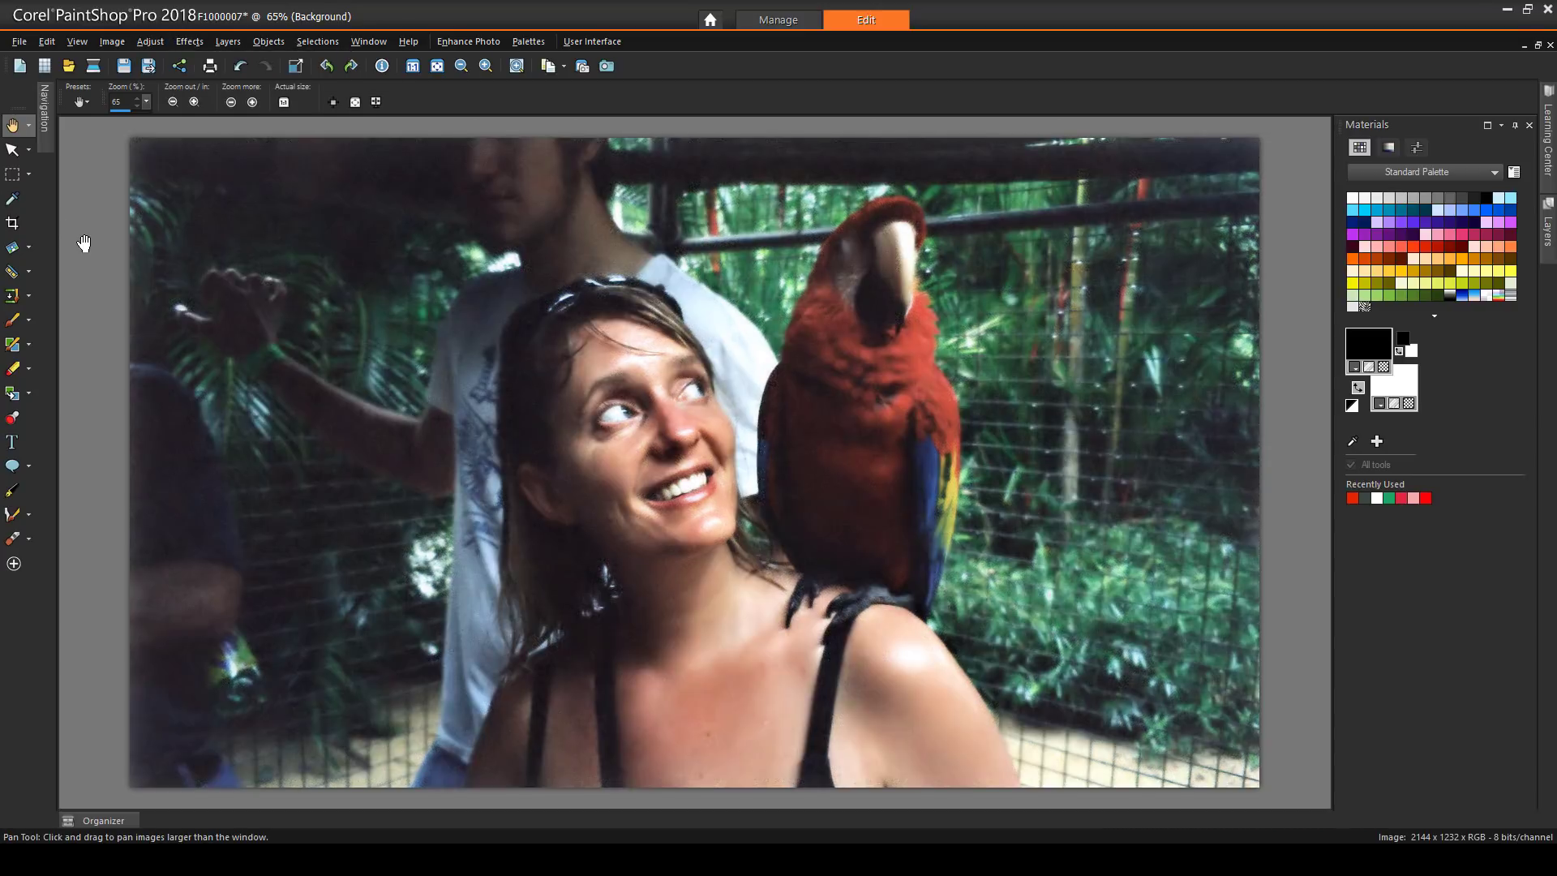
pyautogui.click(149, 44)
# Apply High Pass Sharpen to the parrot photo in Soft Light mode with a much higher radius and strength.
pyautogui.moveTo(202, 340)
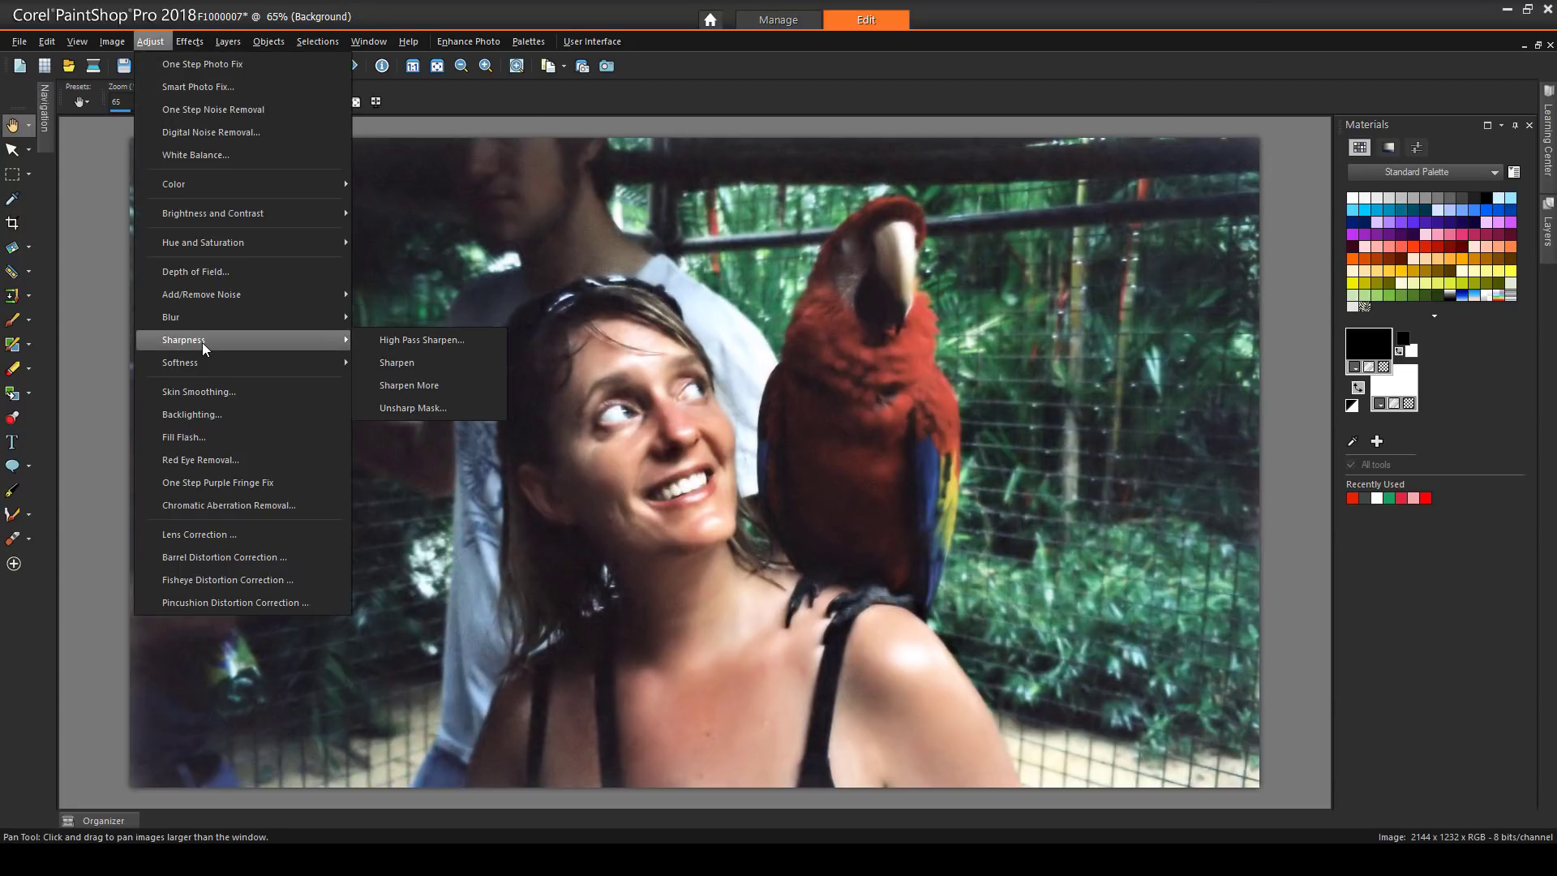
pyautogui.click(387, 342)
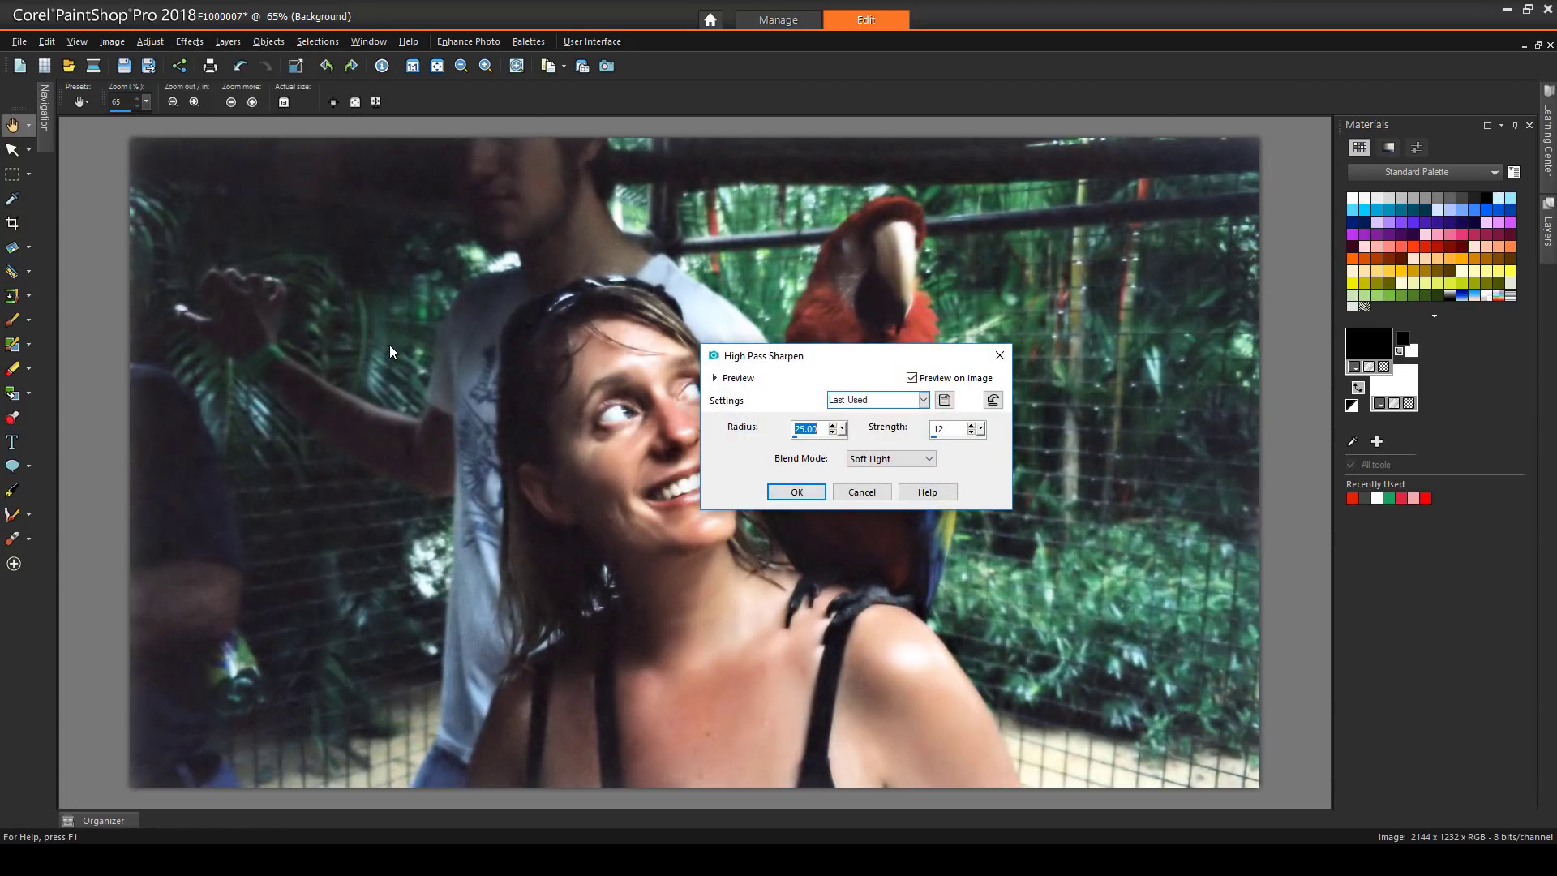
pyautogui.moveTo(810, 363); pyautogui.dragTo(1011, 334)
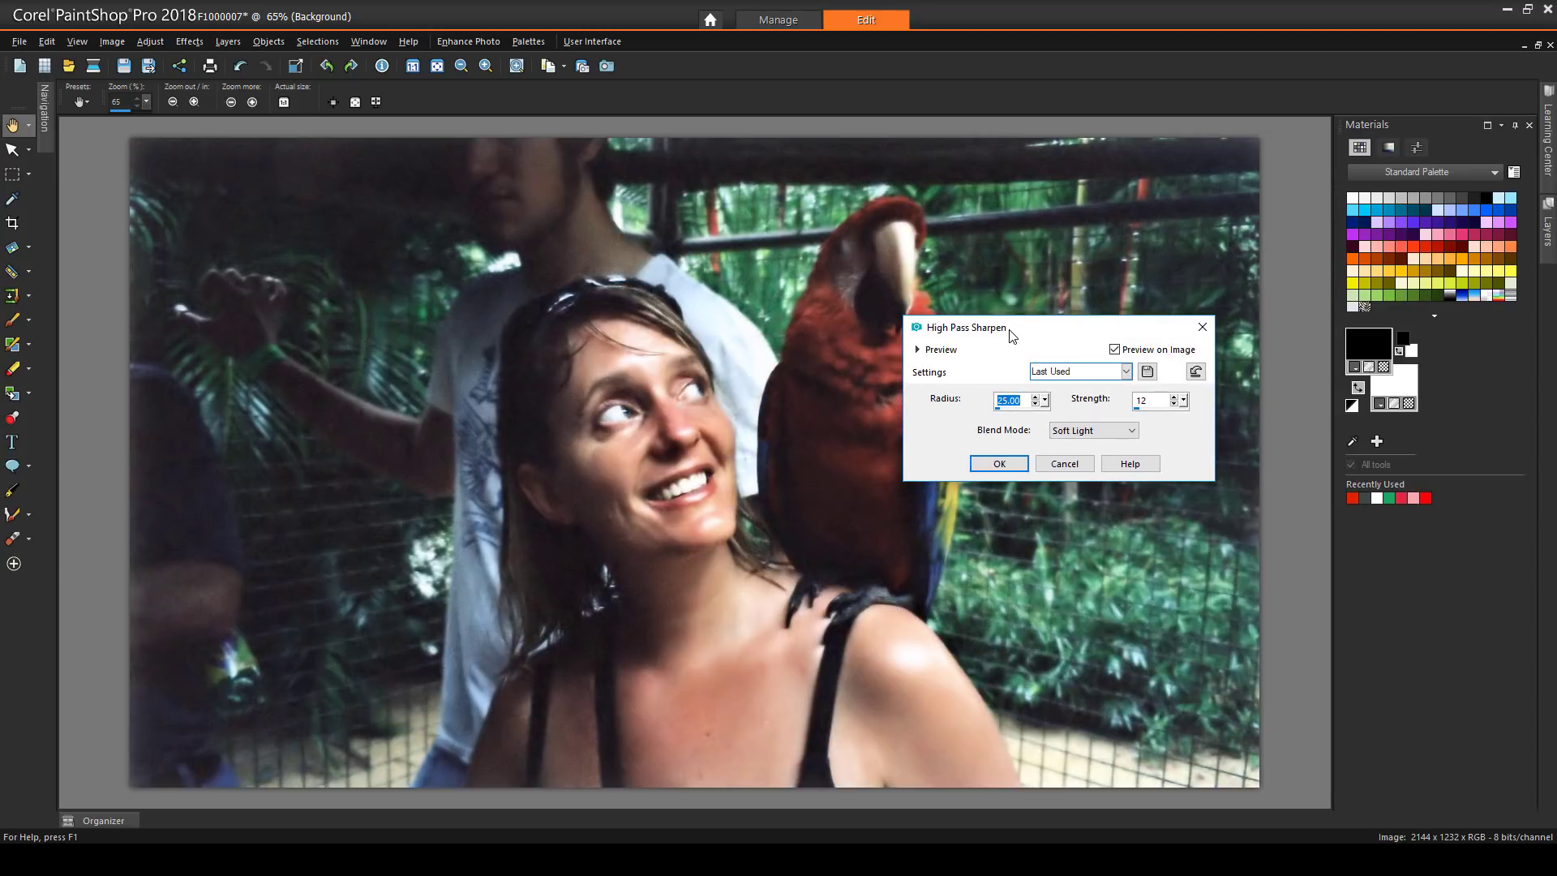
pyautogui.click(1035, 397)
pyautogui.moveTo(1009, 408); pyautogui.dragTo(1025, 410)
pyautogui.moveTo(1137, 408); pyautogui.dragTo(1159, 415)
pyautogui.click(1010, 465)
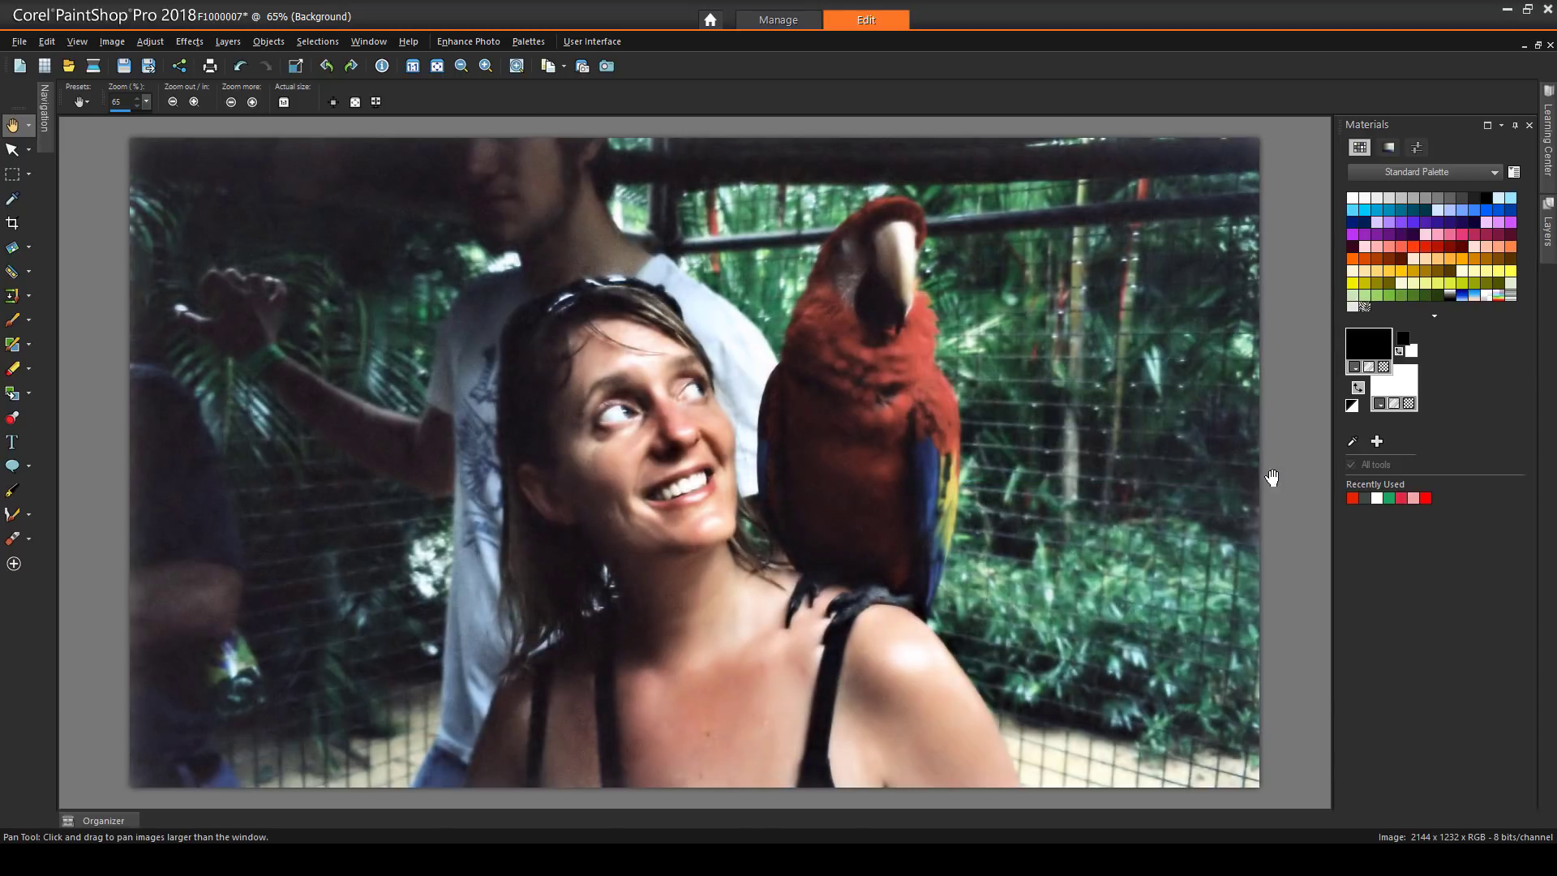
# Close the finished parrot photo and open the first-birthday photo from the Organizer.
pyautogui.hotkey('ctrl', 'F4')
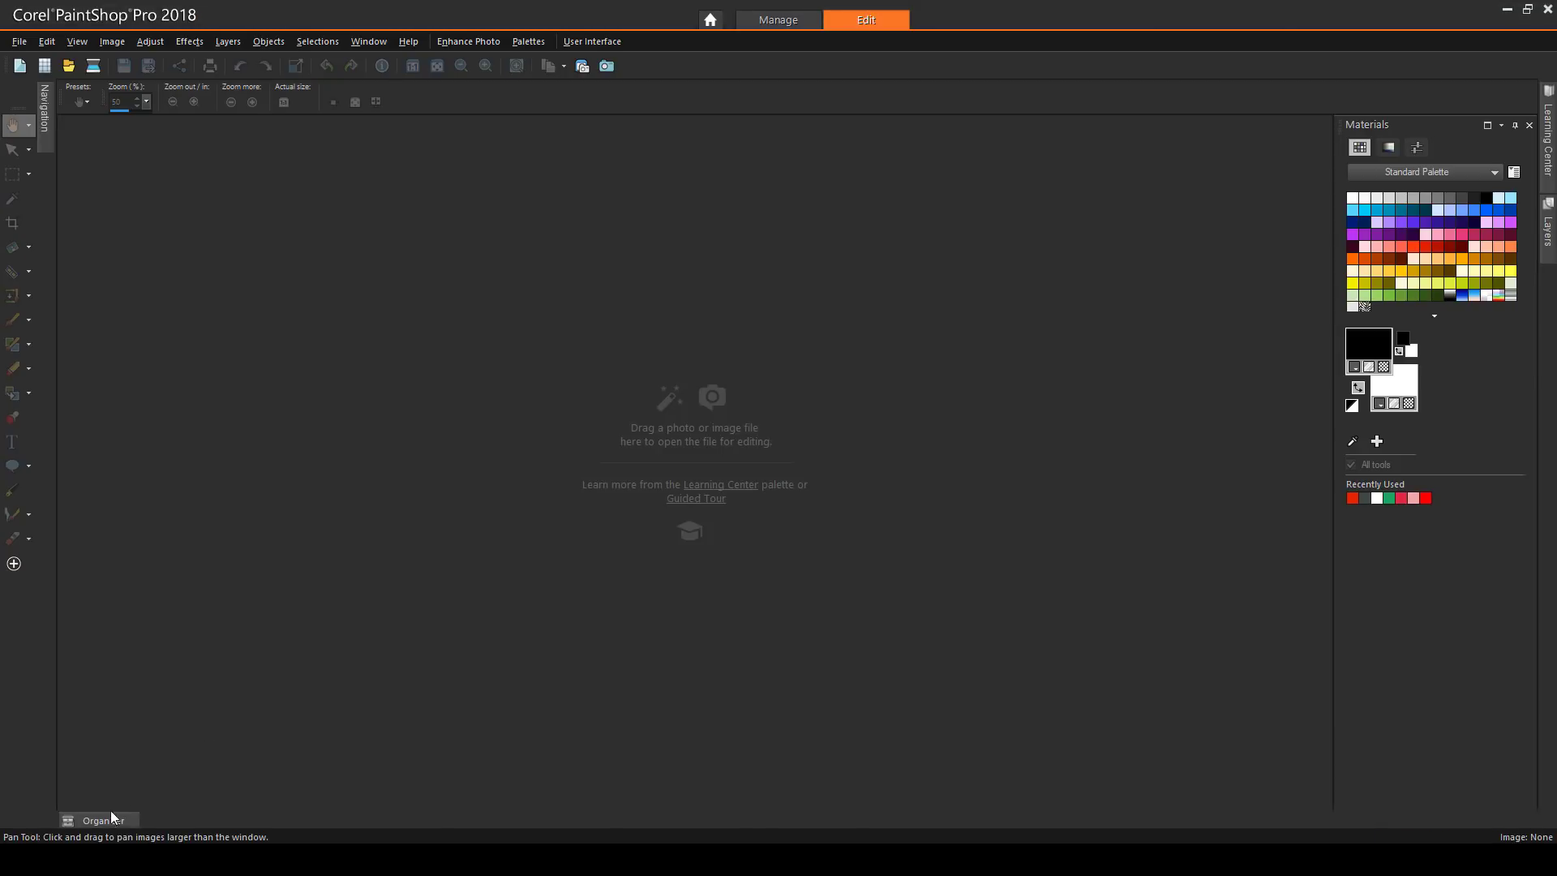
pyautogui.click(103, 820)
pyautogui.doubleClick(1323, 726)
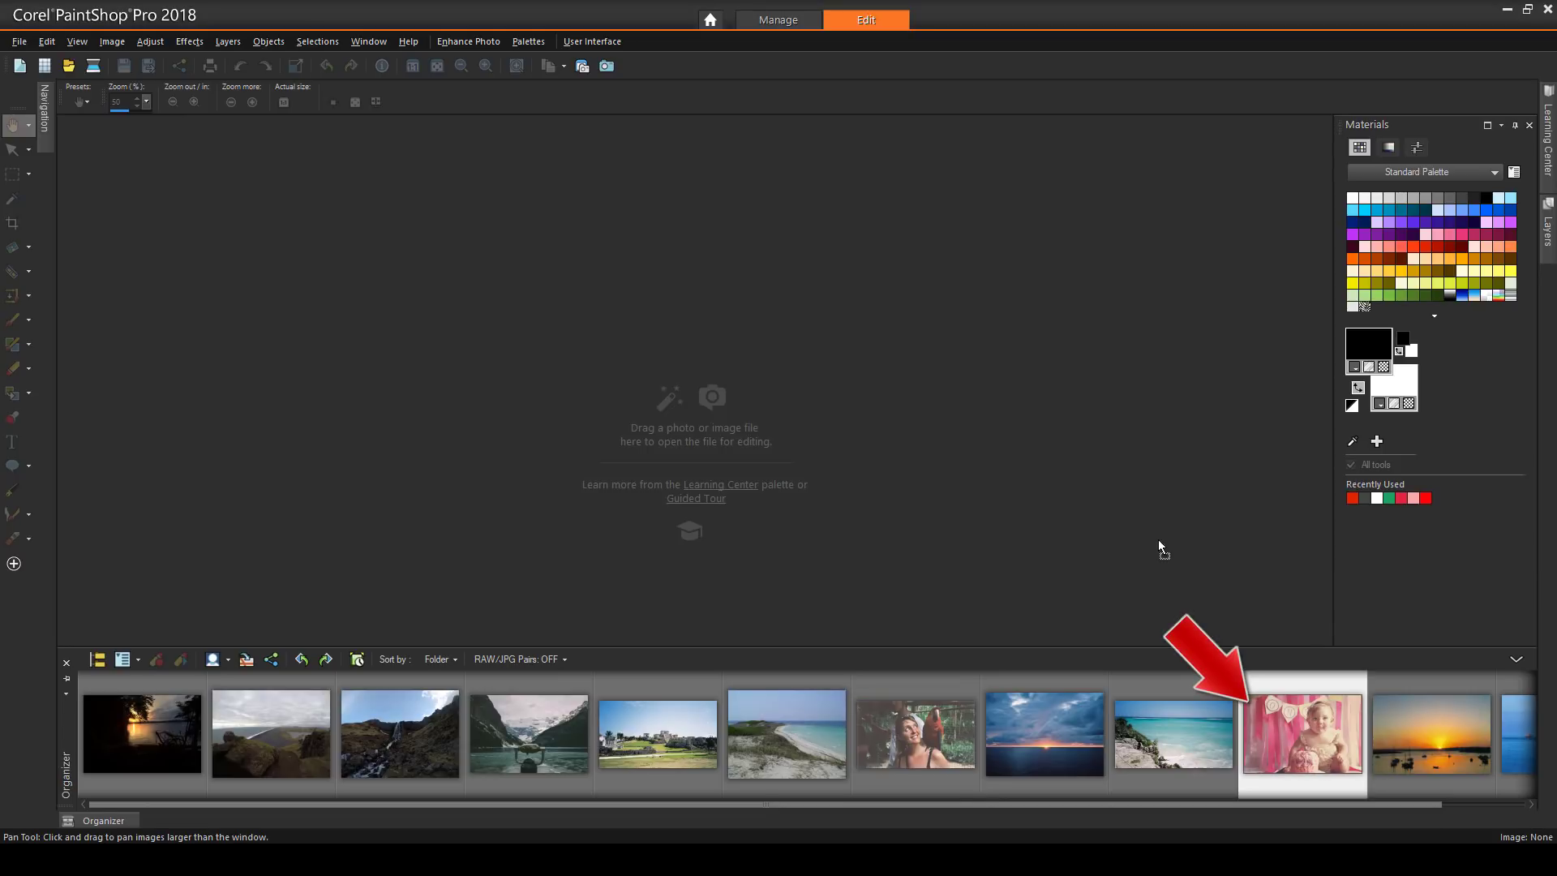
# Apply Fade Correction, then One Step Noise Removal, to the birthday photo.
pyautogui.click(147, 45)
pyautogui.moveTo(227, 184)
pyautogui.click(385, 208)
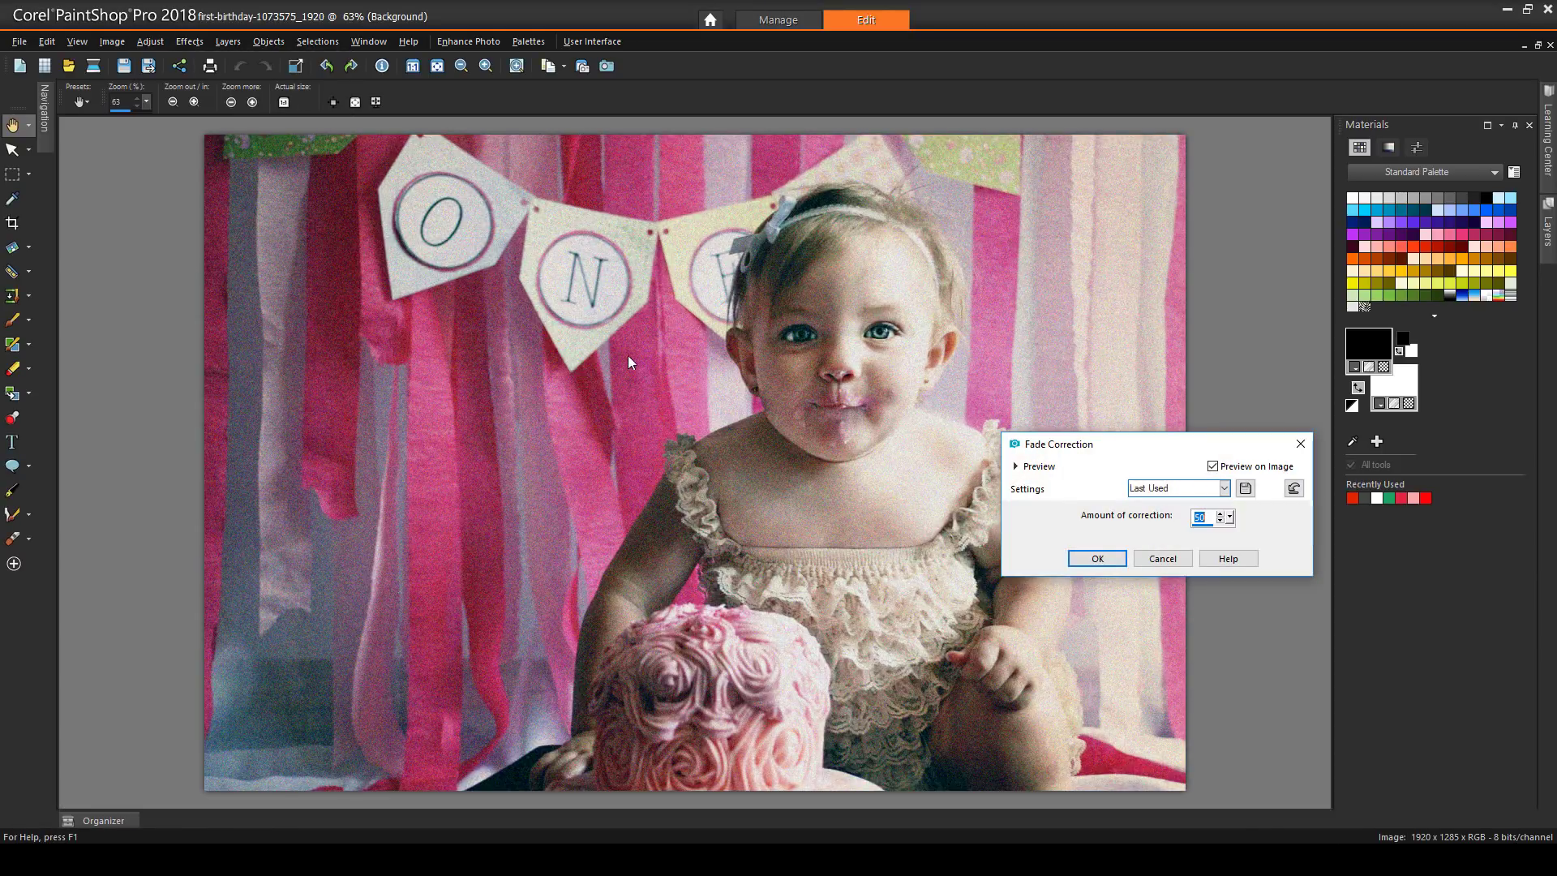
pyautogui.click(1097, 557)
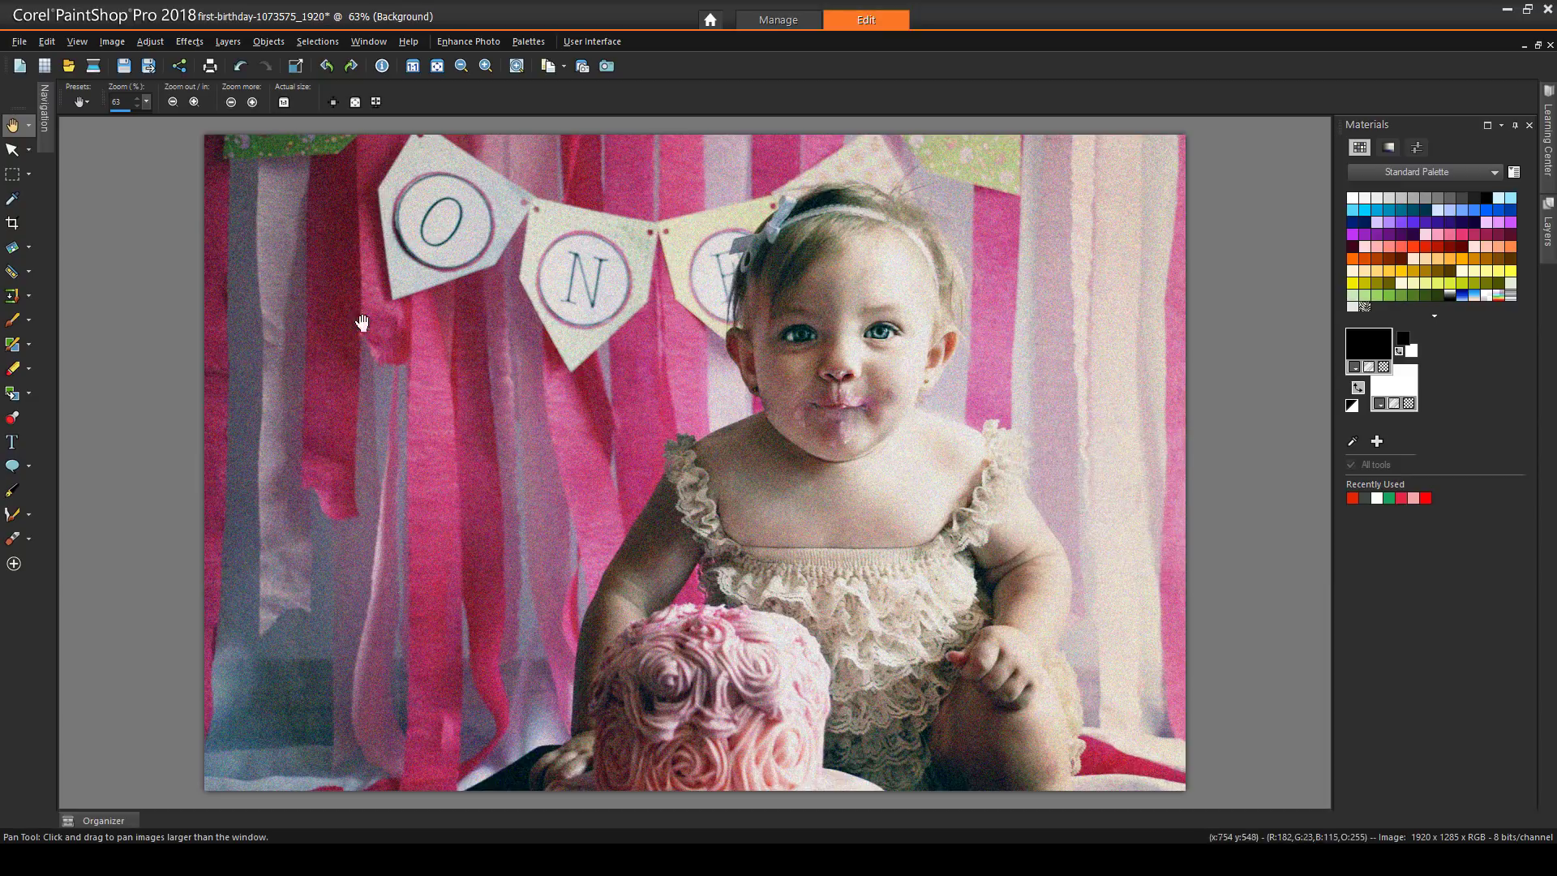
pyautogui.click(144, 44)
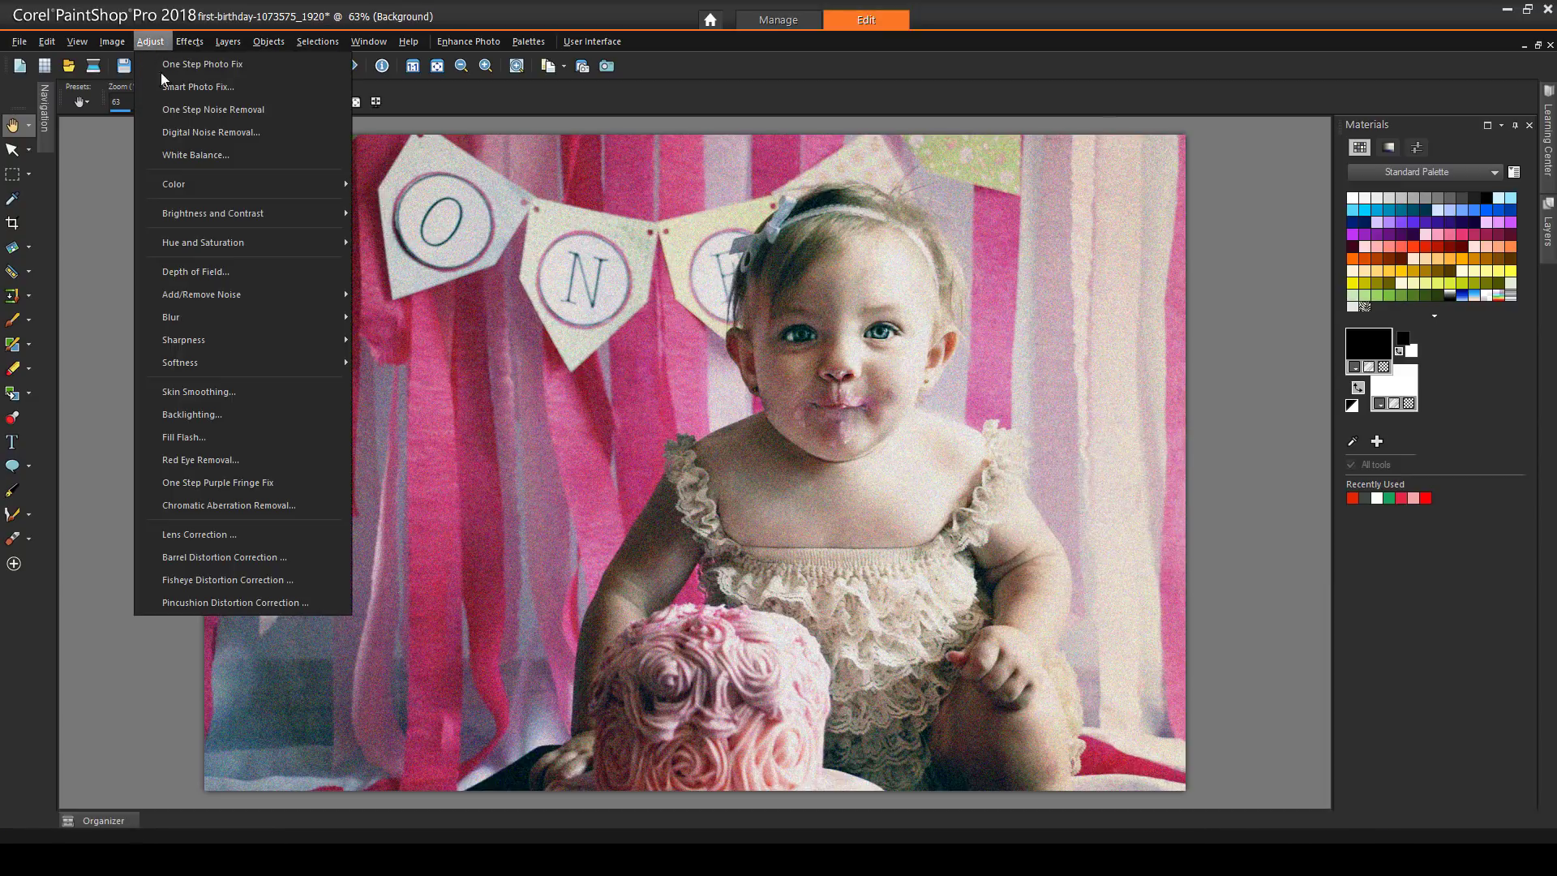
pyautogui.click(169, 111)
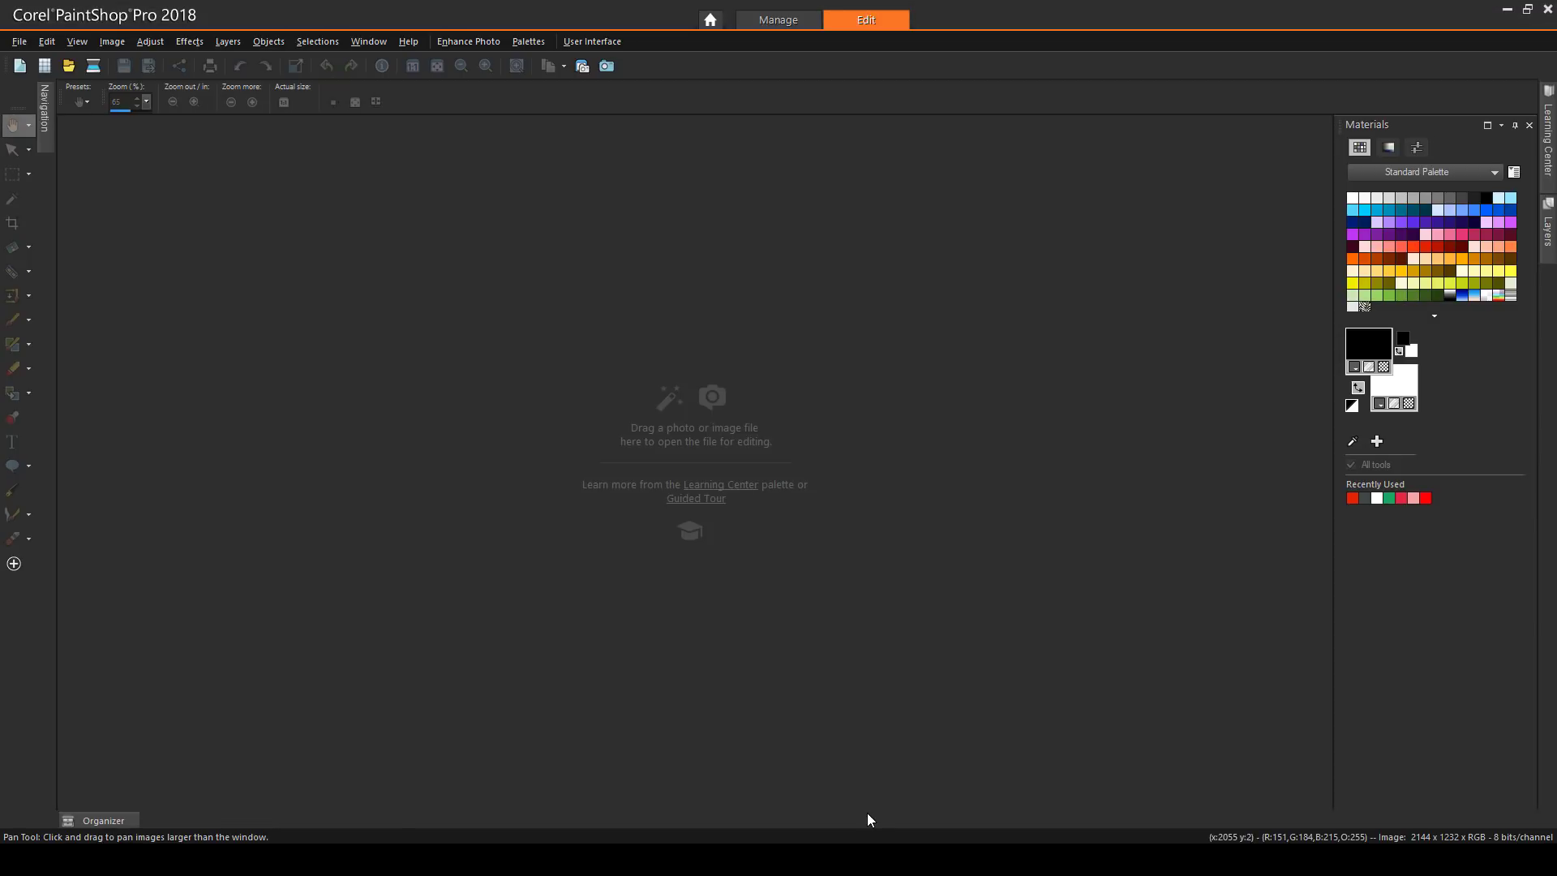
# Open Cozumel_Tulum 11 and Cozumel_Tulum 12, with Tulum 12's window to the right and Tulum 11 in front.
pyautogui.click(97, 820)
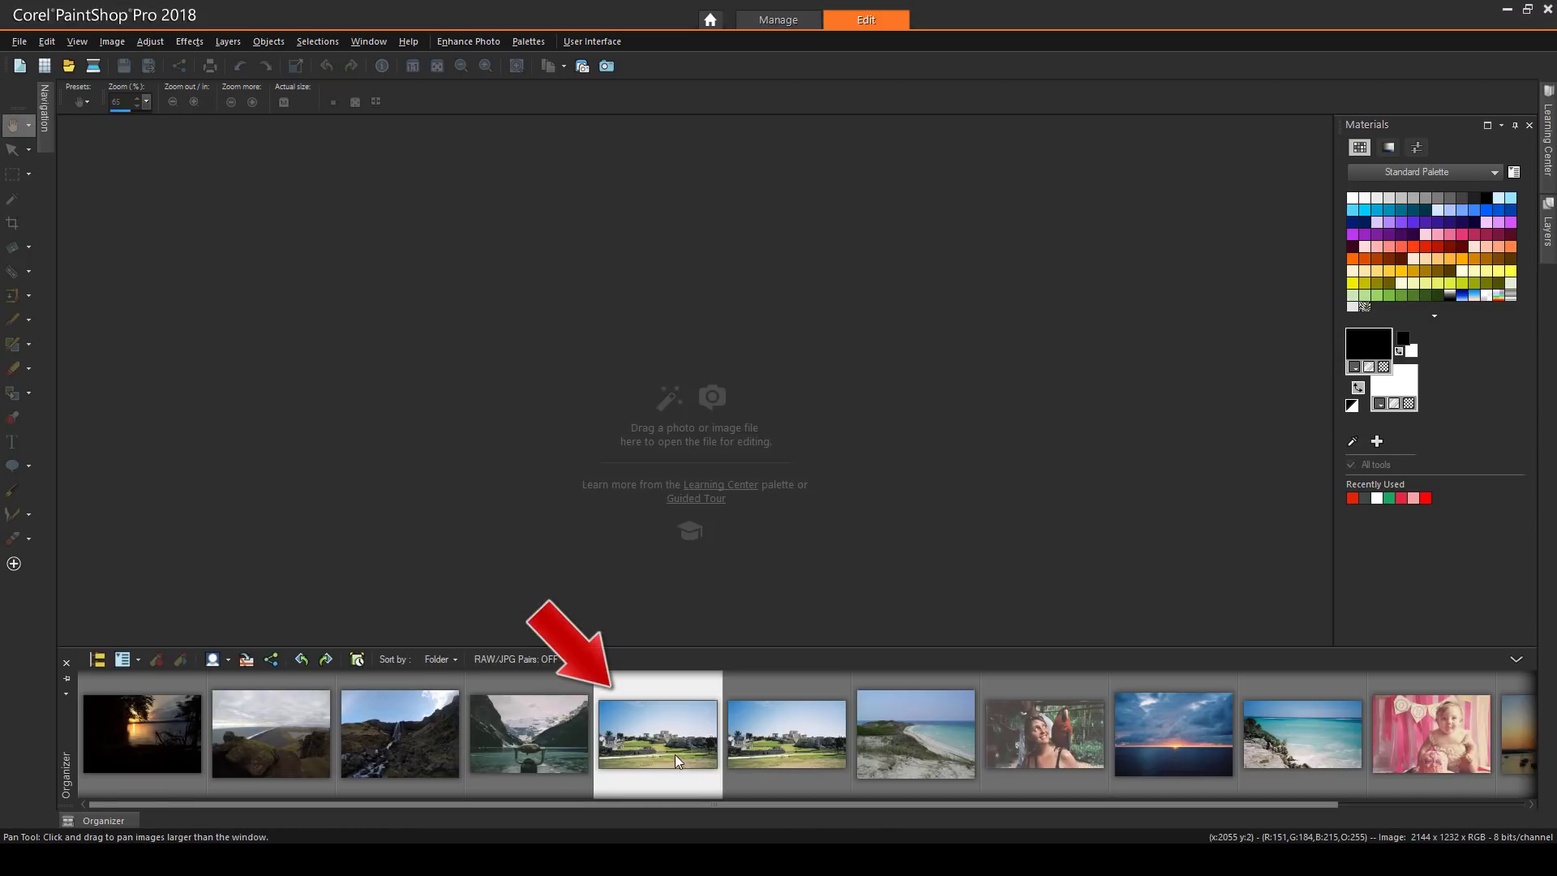
pyautogui.moveTo(673, 751); pyautogui.dragTo(484, 566)
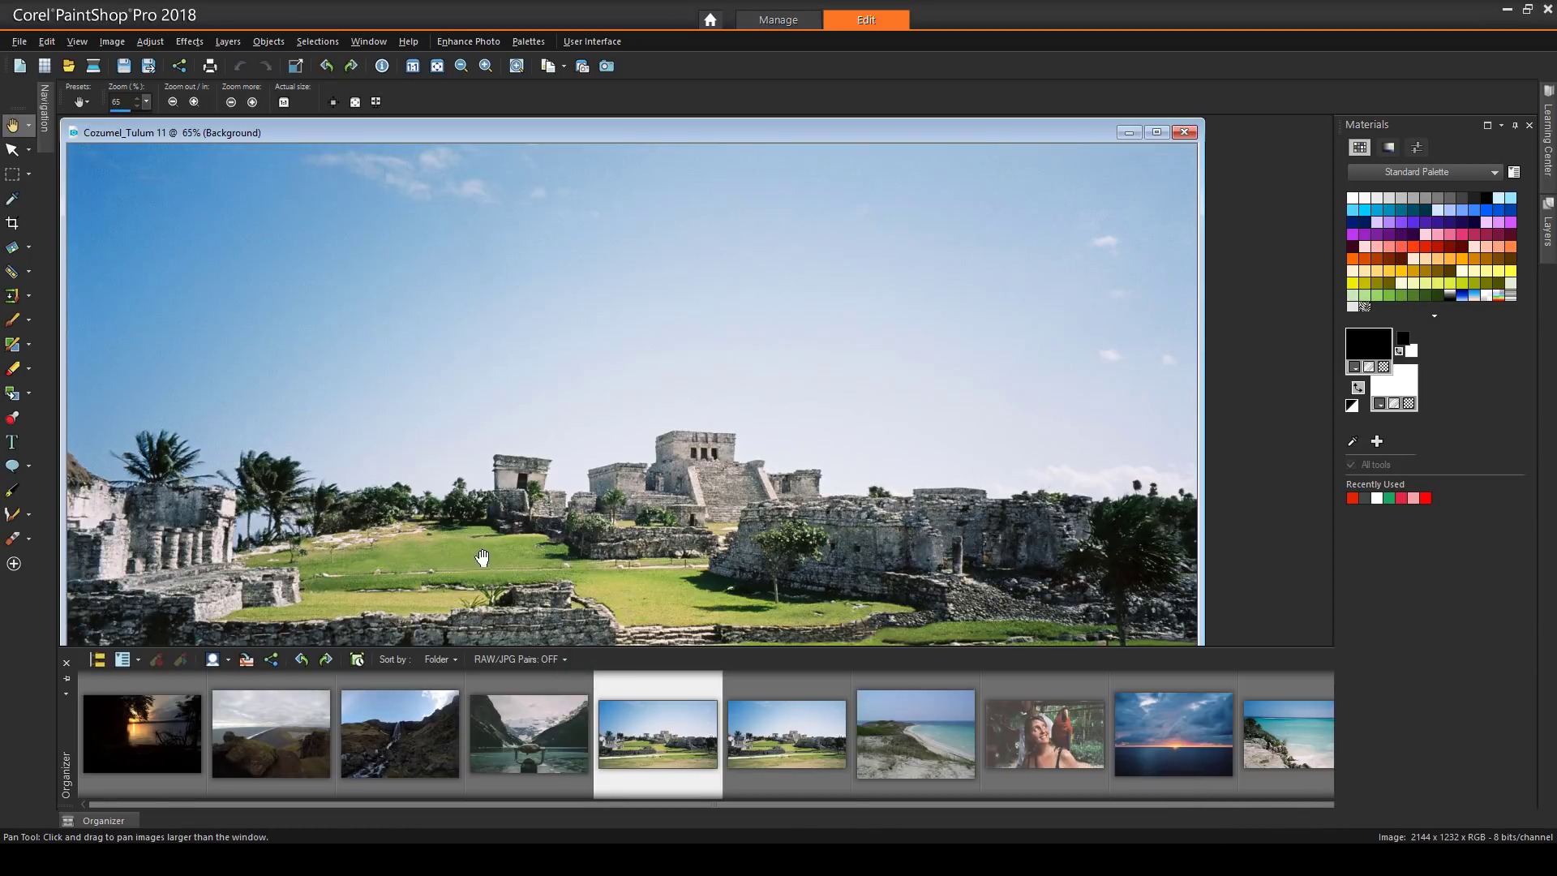
pyautogui.scroll(-3, 375, 293)
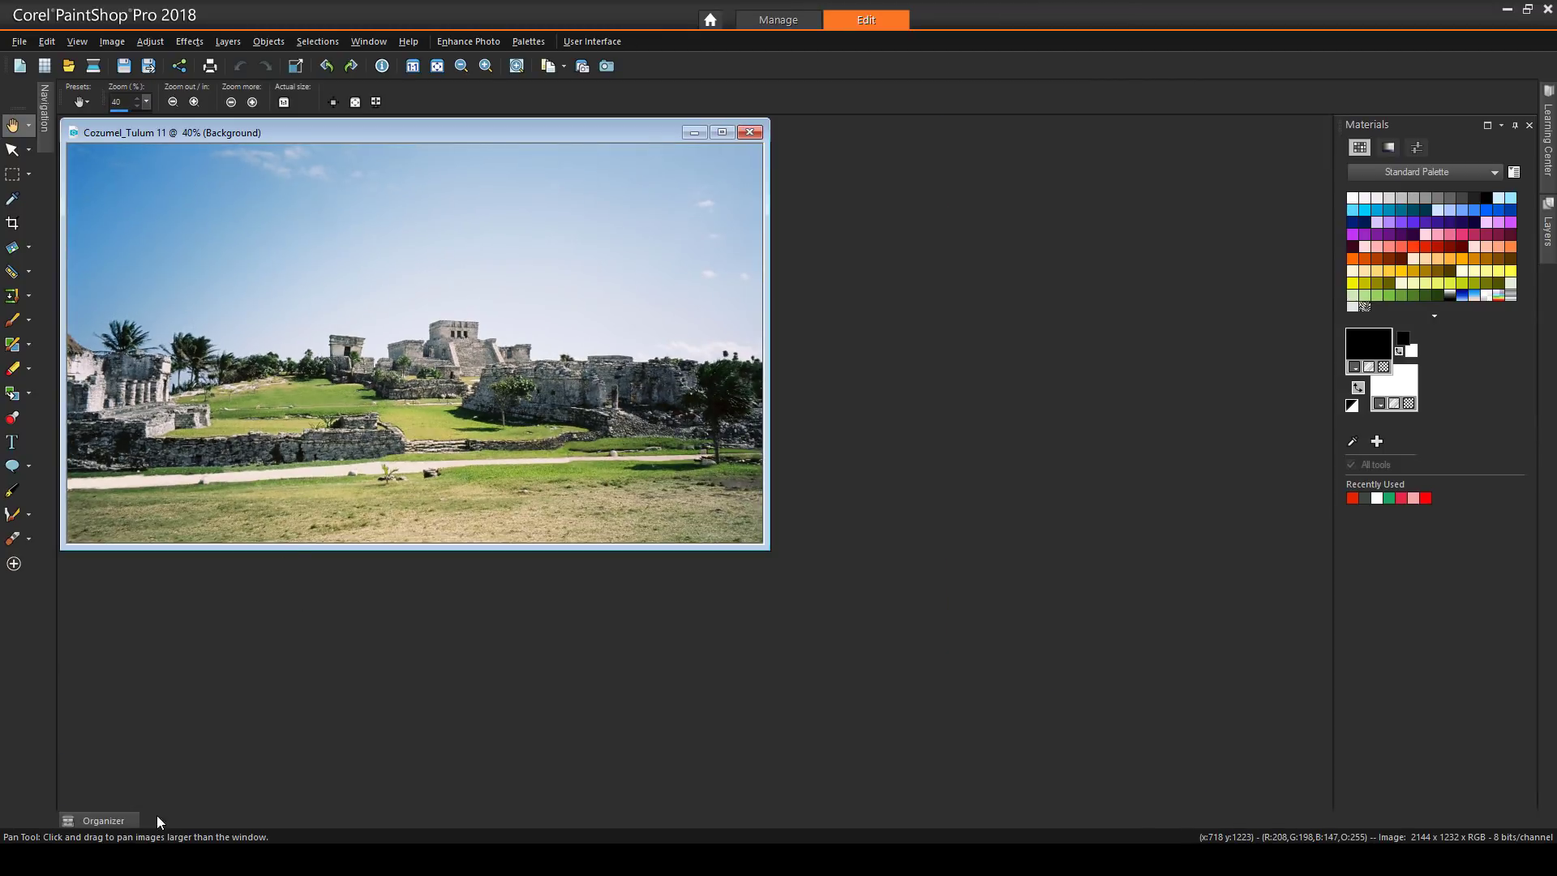
pyautogui.click(96, 822)
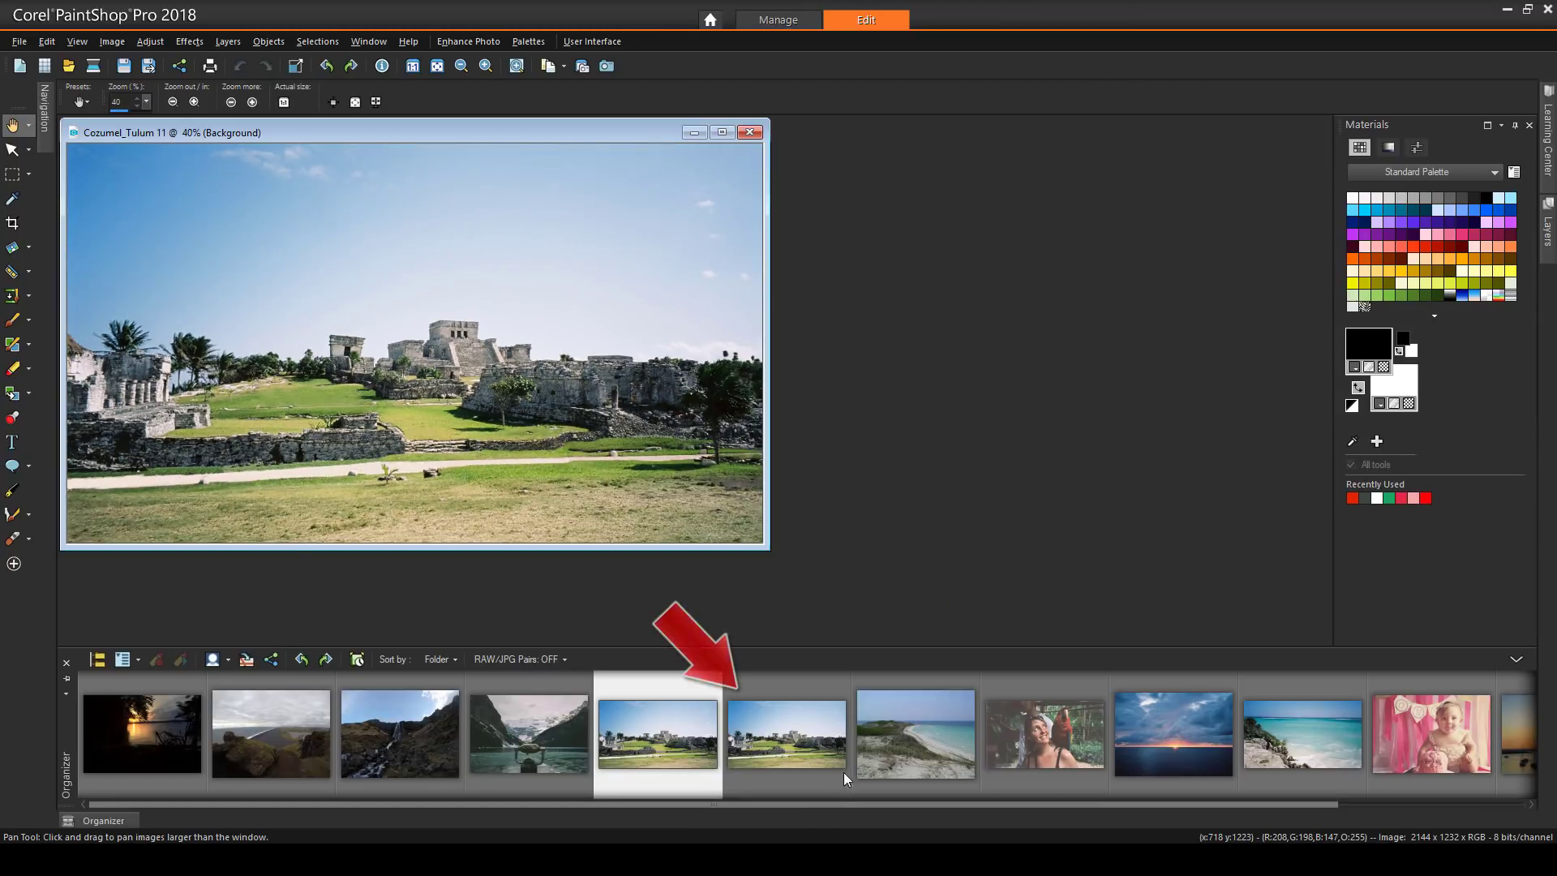
pyautogui.click(805, 737)
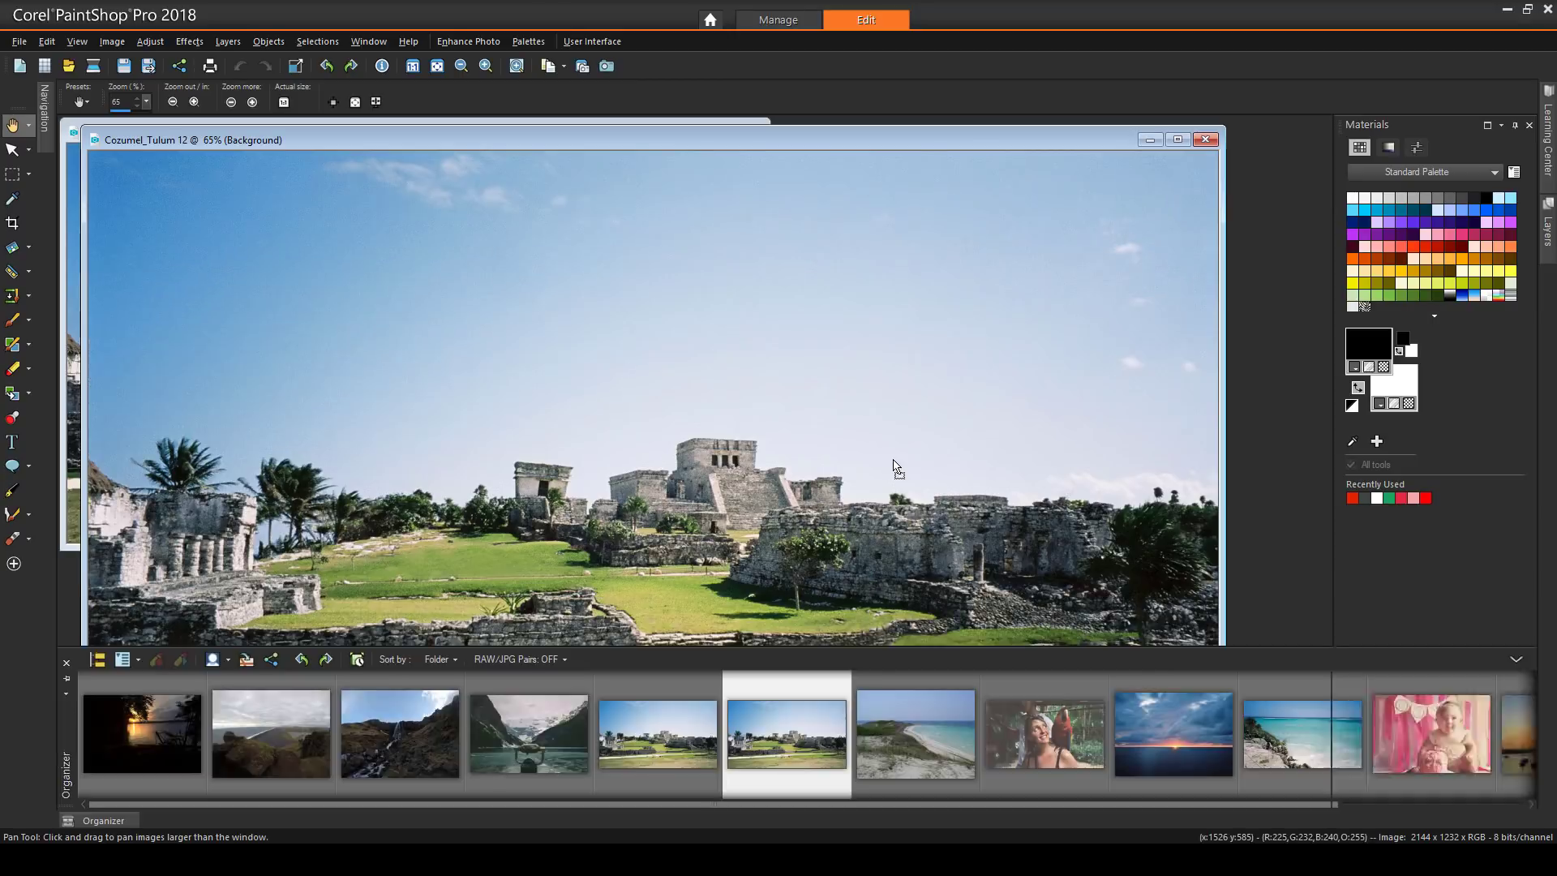
pyautogui.scroll(-2, 841, 306)
pyautogui.moveTo(522, 138); pyautogui.dragTo(1071, 245)
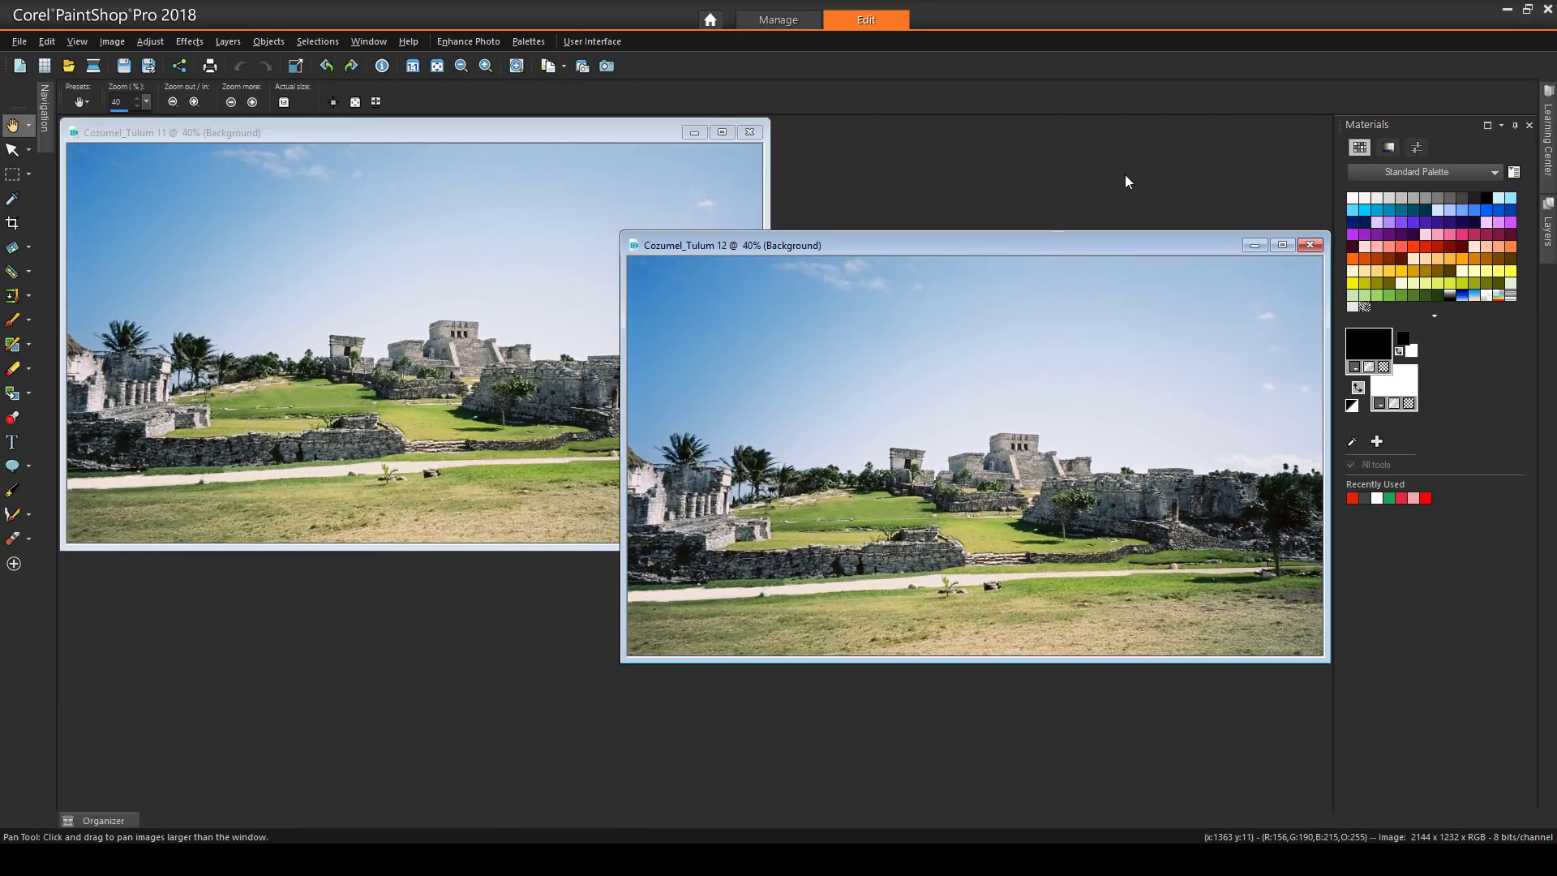
pyautogui.click(459, 134)
# Raise Cozumel_Tulum 11's saturation to 62 with Hue/Saturation/Lightness.
pyautogui.click(147, 39)
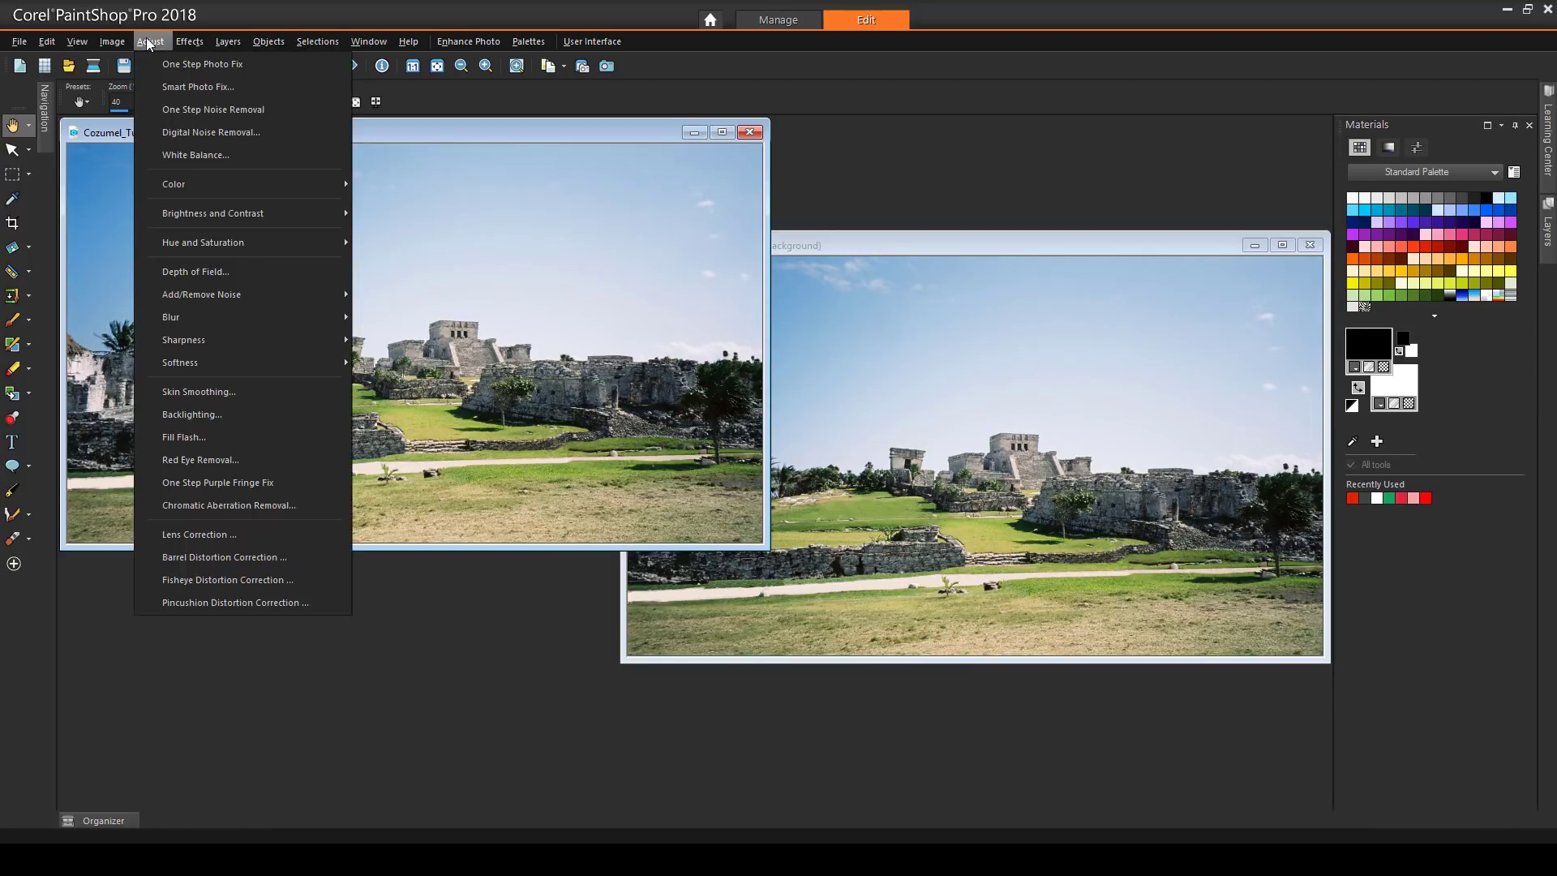
pyautogui.moveTo(270, 250)
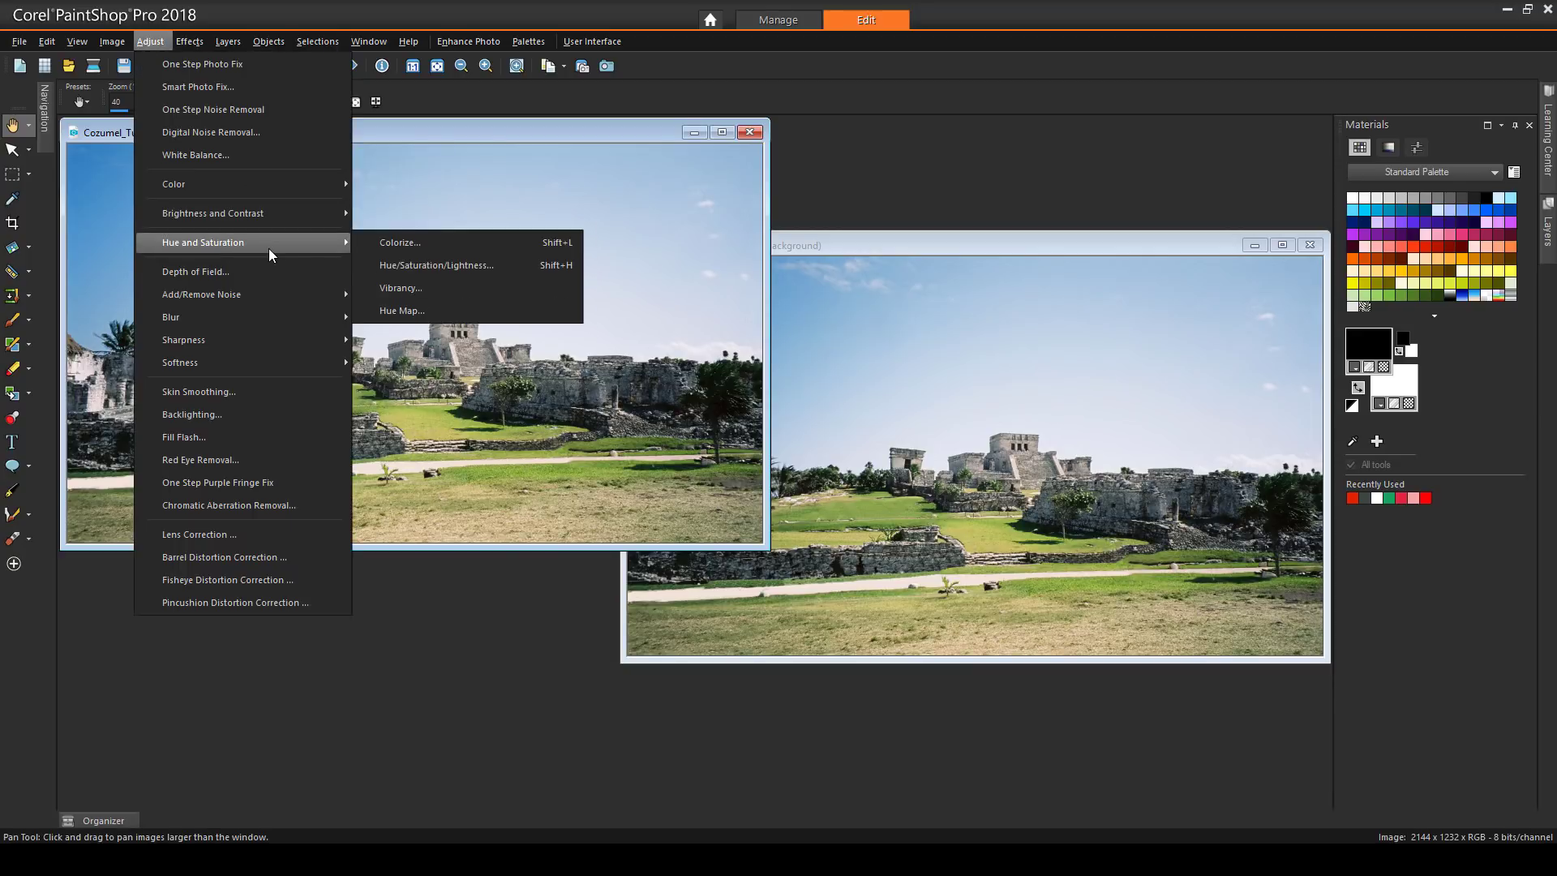
pyautogui.click(391, 265)
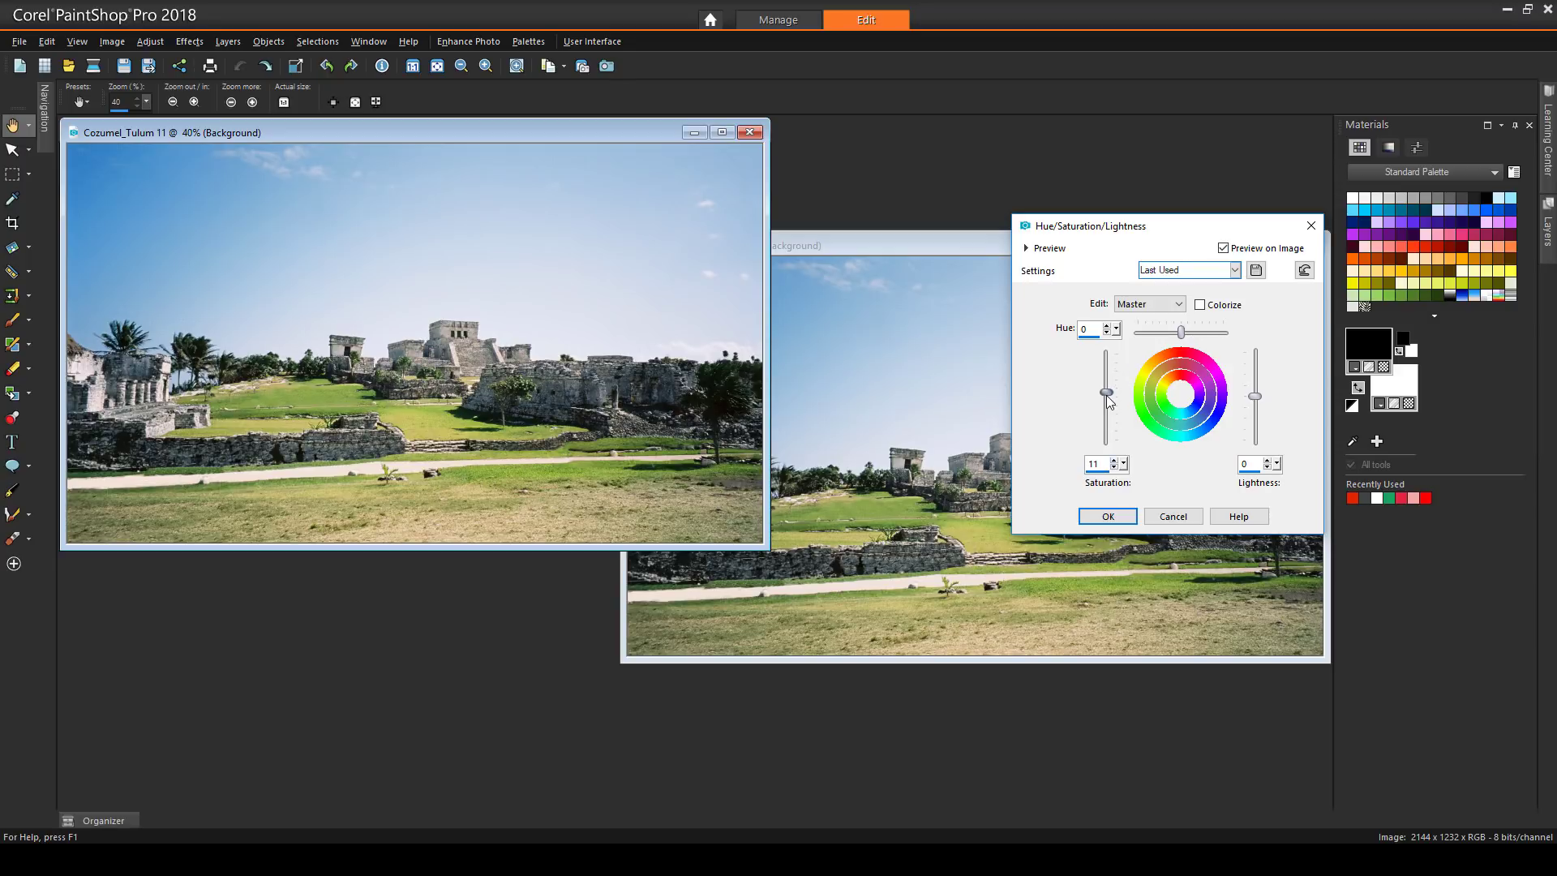
pyautogui.moveTo(1106, 392); pyautogui.dragTo(1107, 374)
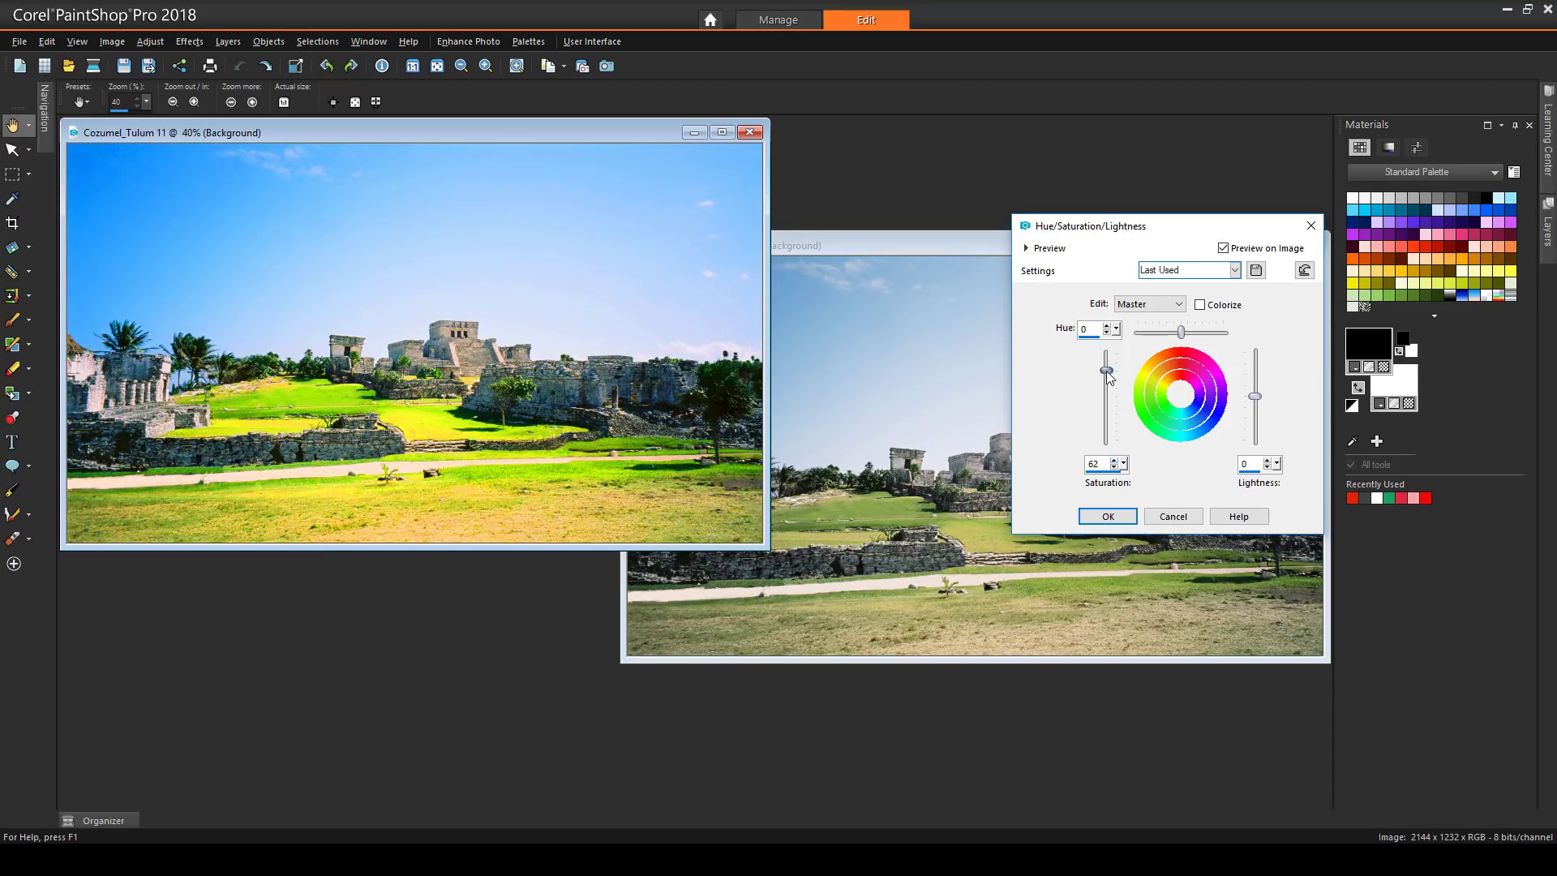
pyautogui.click(1108, 516)
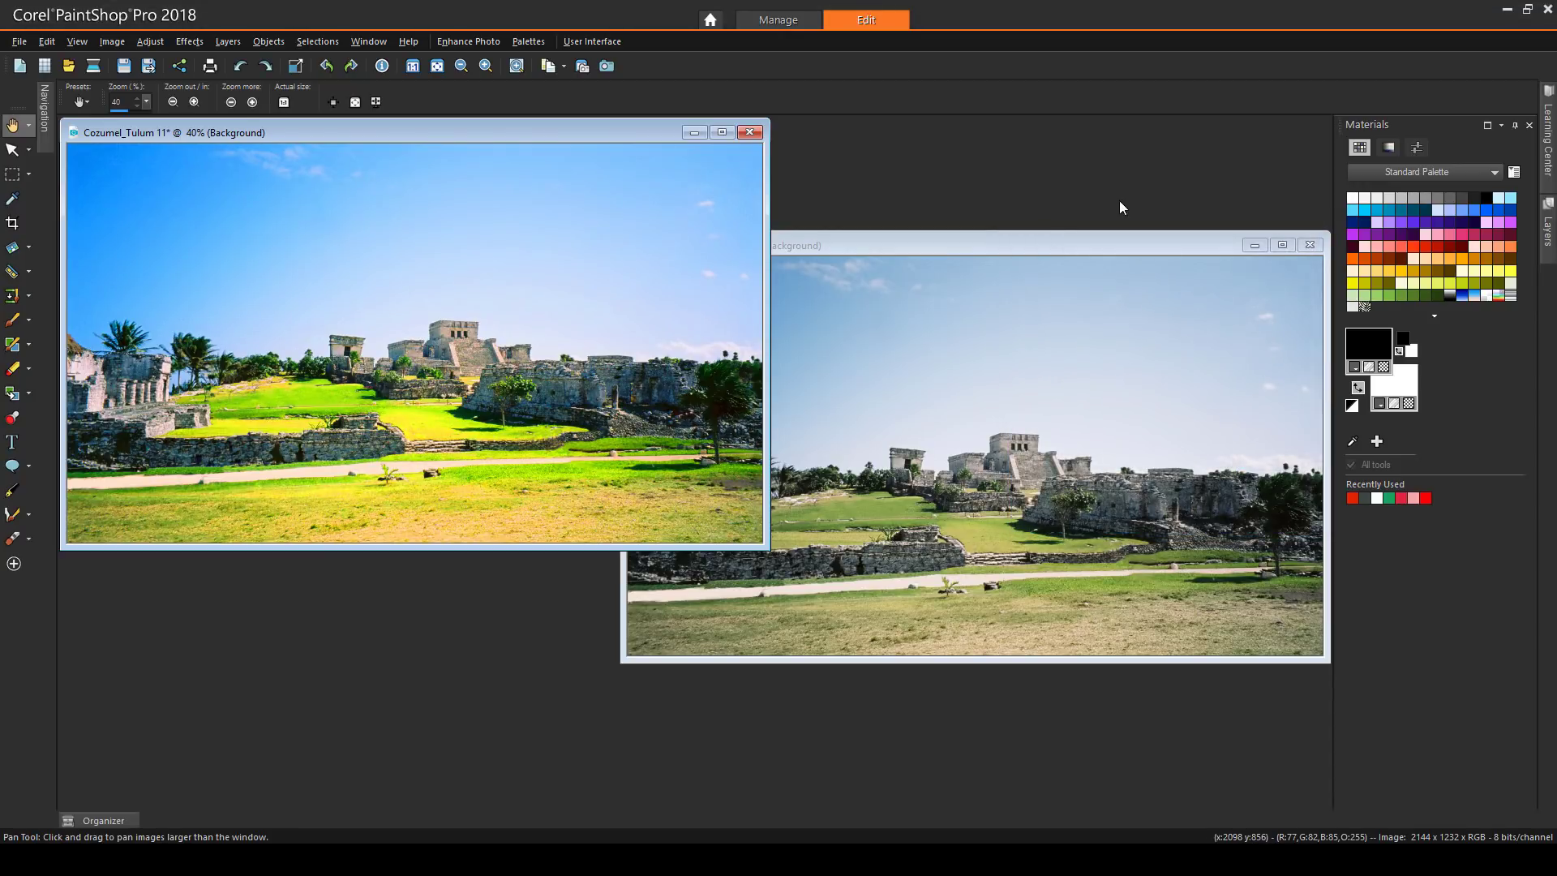
pyautogui.click(1119, 248)
# Apply a Vibrancy adjustment at strength 68 to Cozumel_Tulum 12.
pyautogui.click(160, 42)
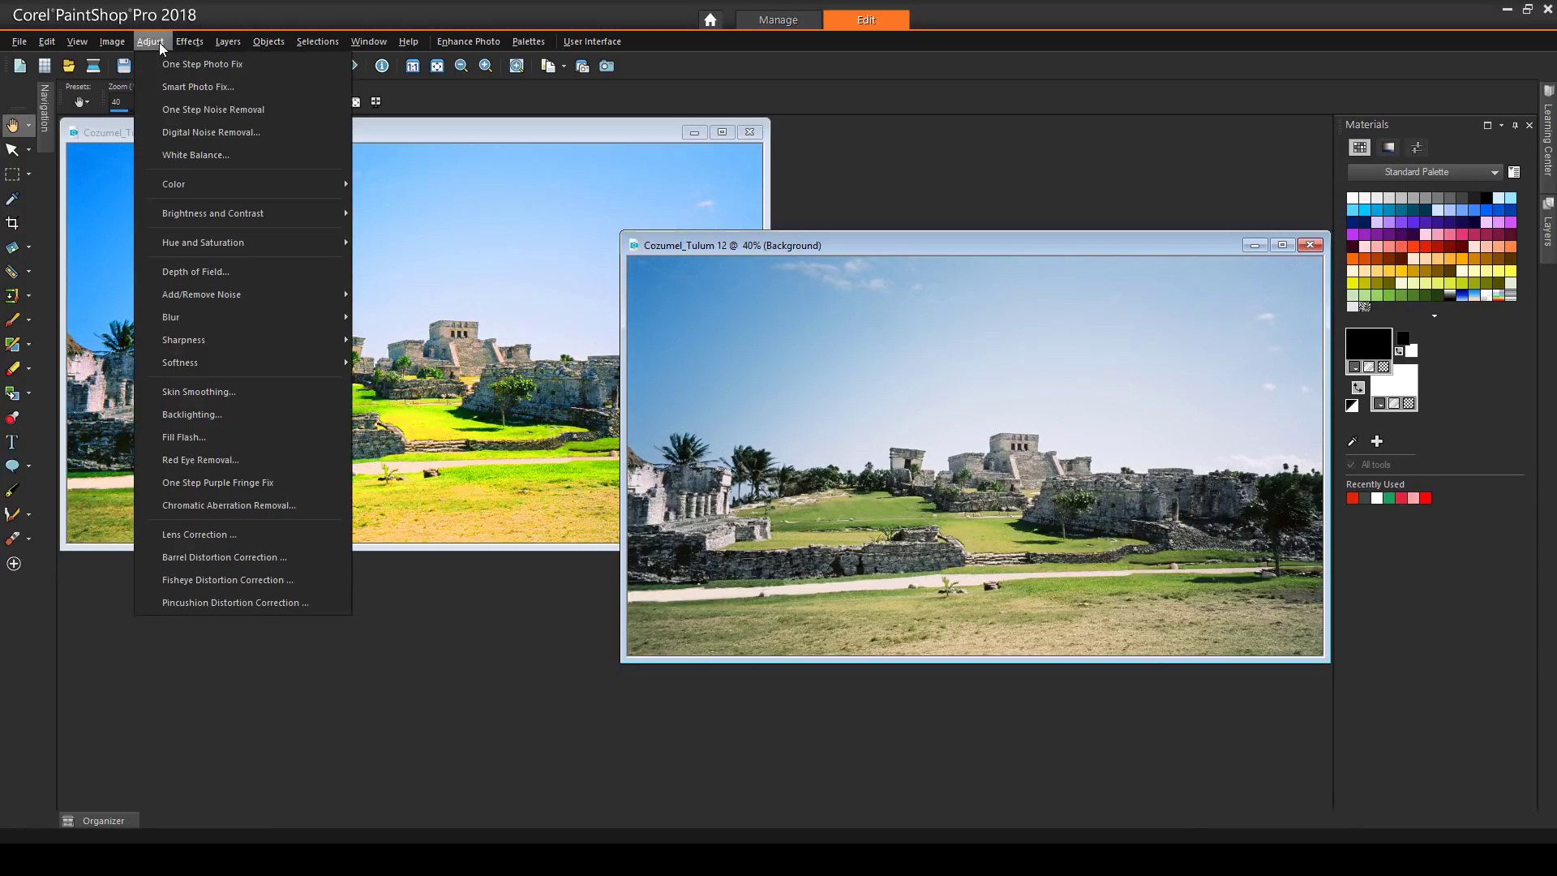
pyautogui.moveTo(277, 240)
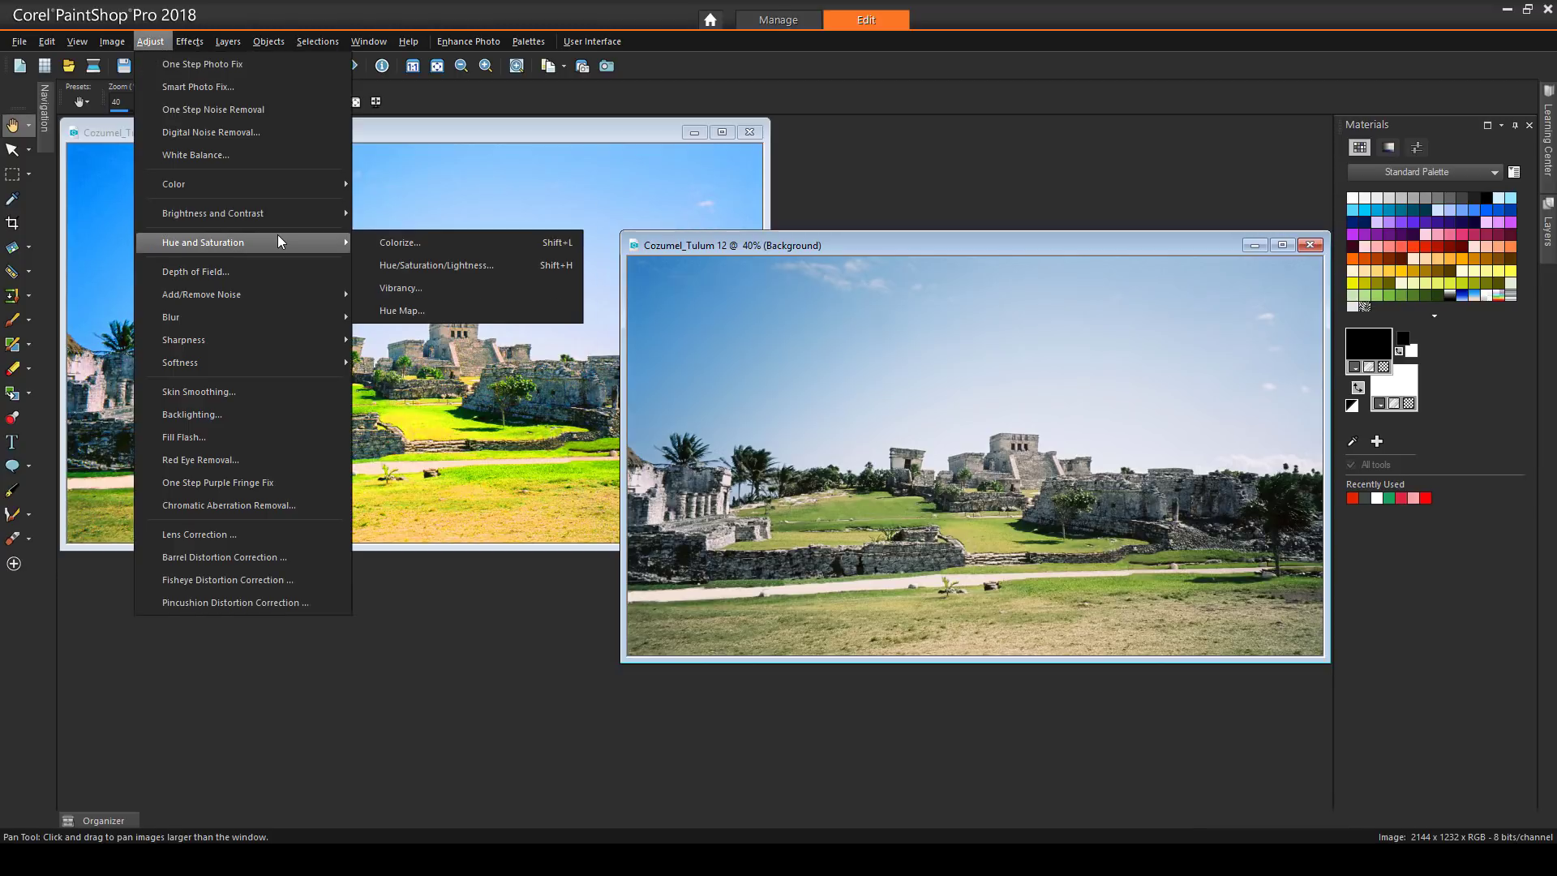
pyautogui.click(426, 285)
pyautogui.moveTo(933, 181); pyautogui.dragTo(993, 137)
pyautogui.moveTo(1002, 240); pyautogui.dragTo(1035, 243)
pyautogui.moveTo(1028, 147); pyautogui.dragTo(1060, 138)
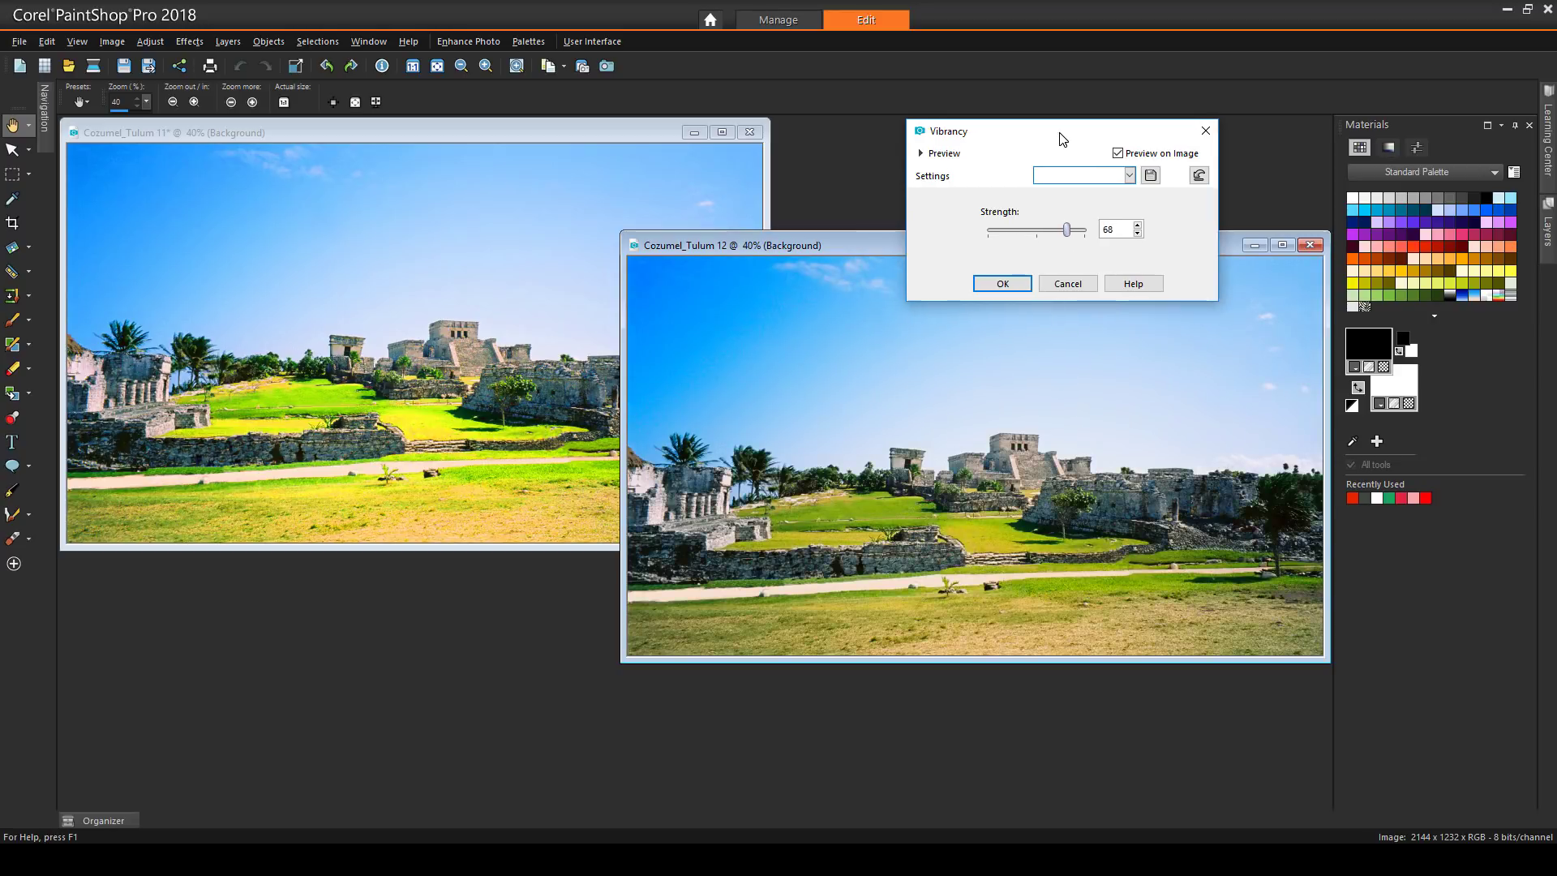
pyautogui.click(1008, 289)
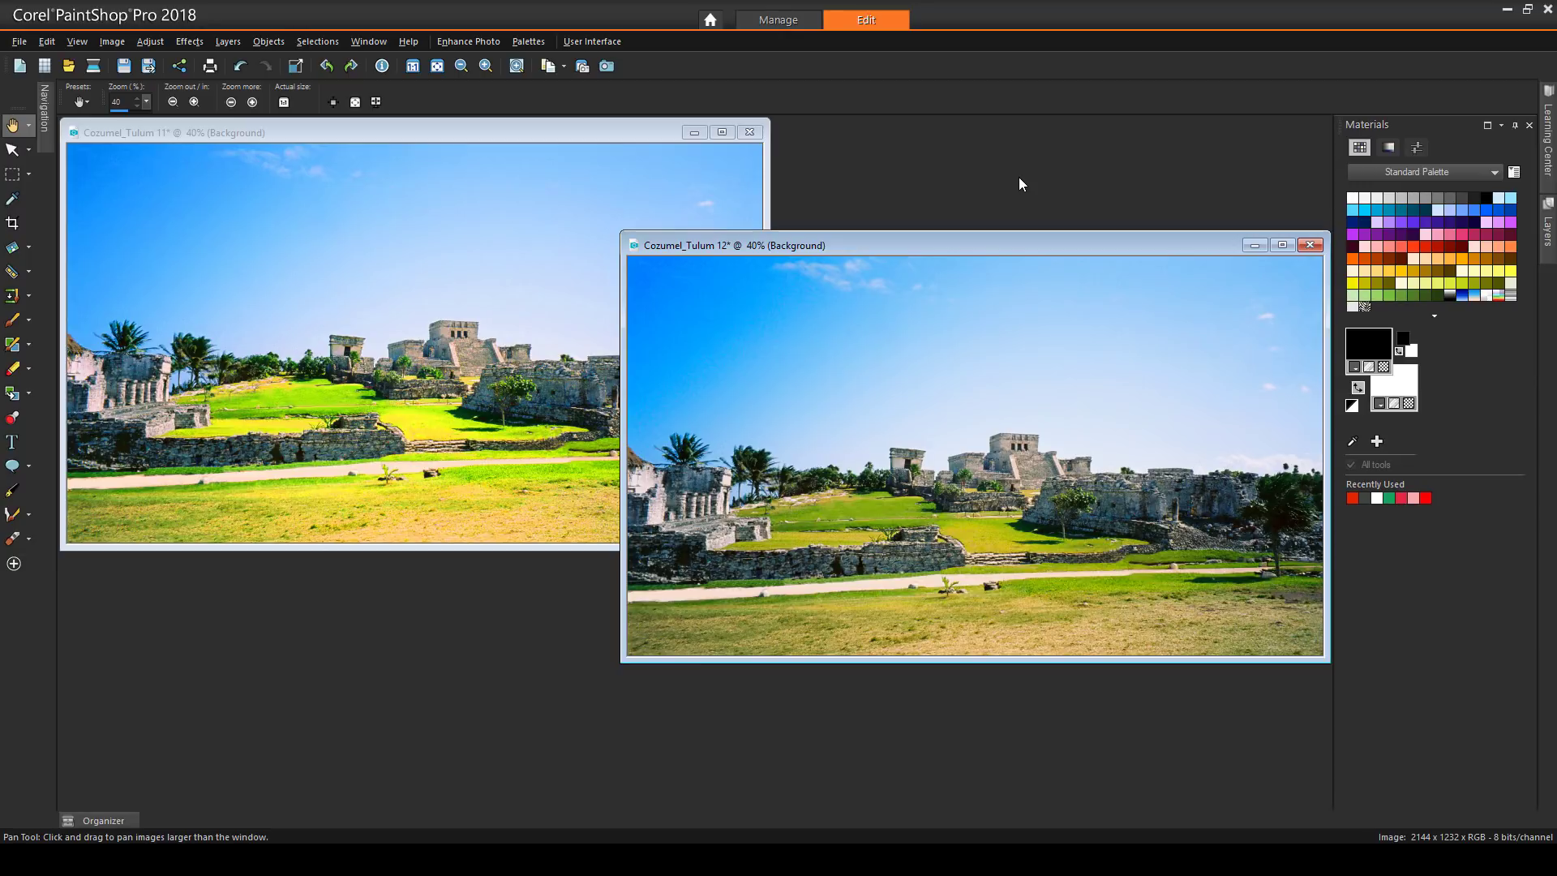